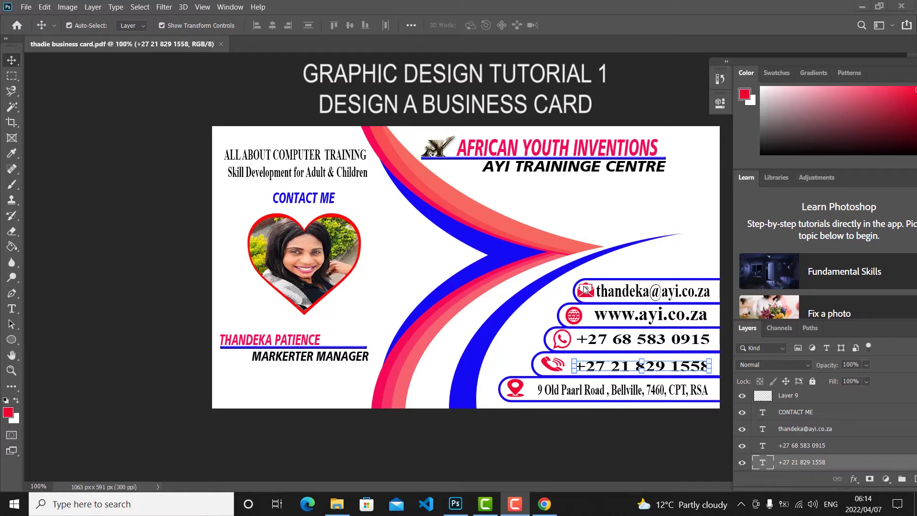
Minimize Photoshop with Win+D to reveal the Windows desktop.
key(super+d)
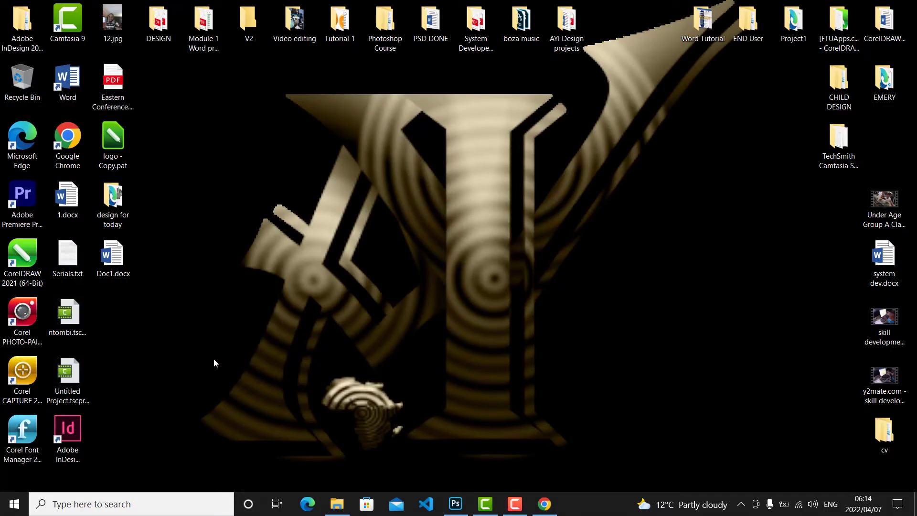
Bring Adobe Photoshop 2020 back to the front from the Start menu app list.
click(14, 504)
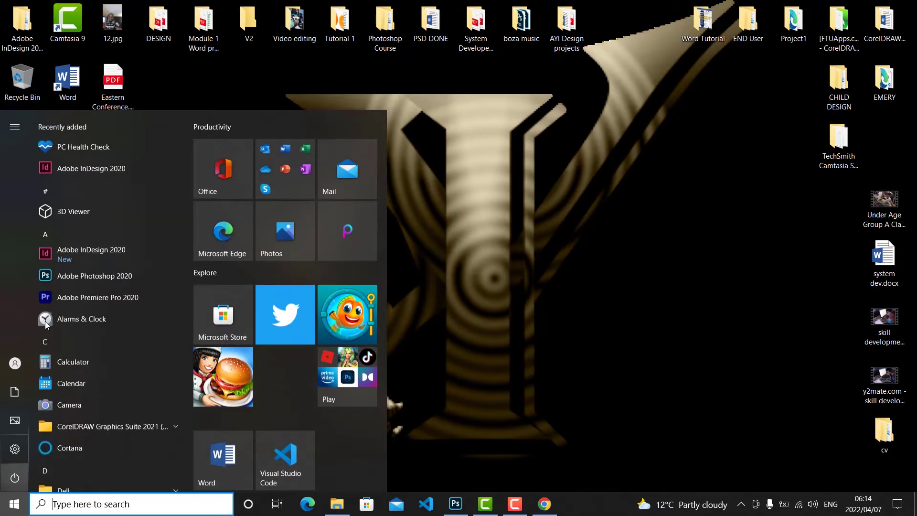
click(80, 283)
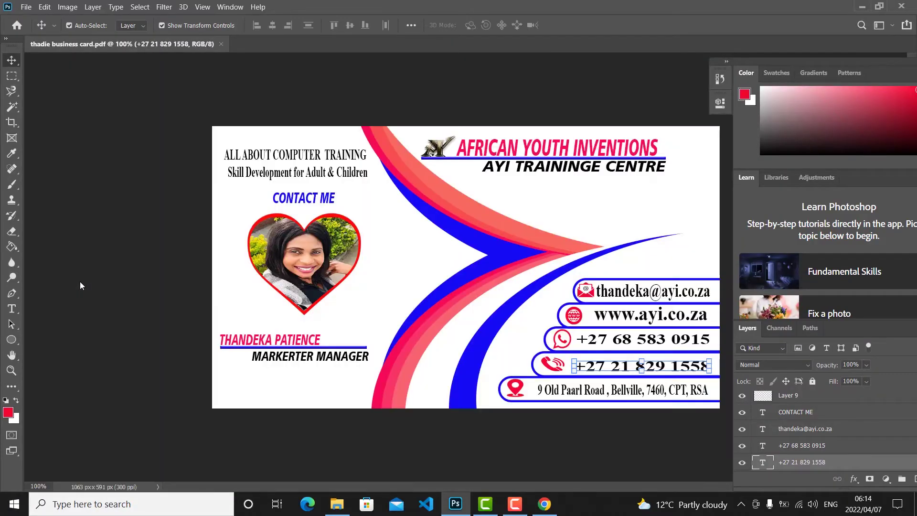
click(26, 7)
Create a new 90 × 50 mm document at 300 ppi, Untitled-1.
click(38, 18)
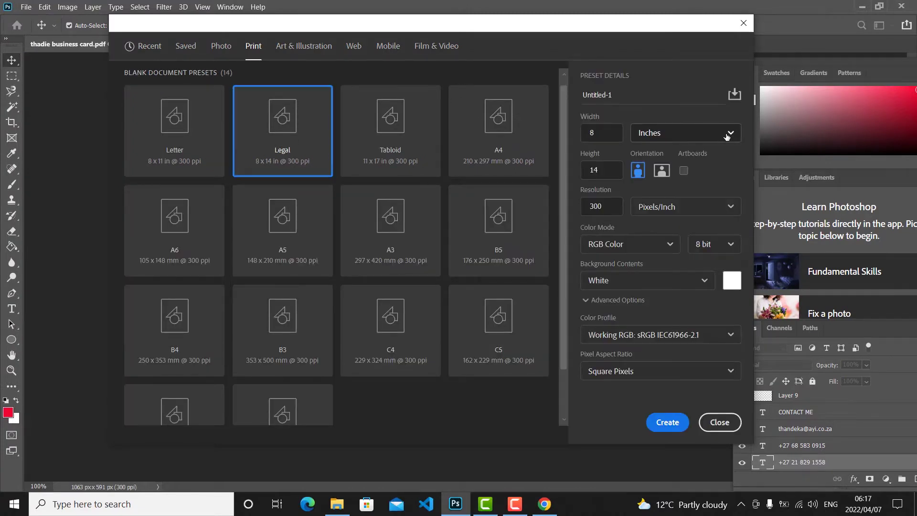
click(726, 136)
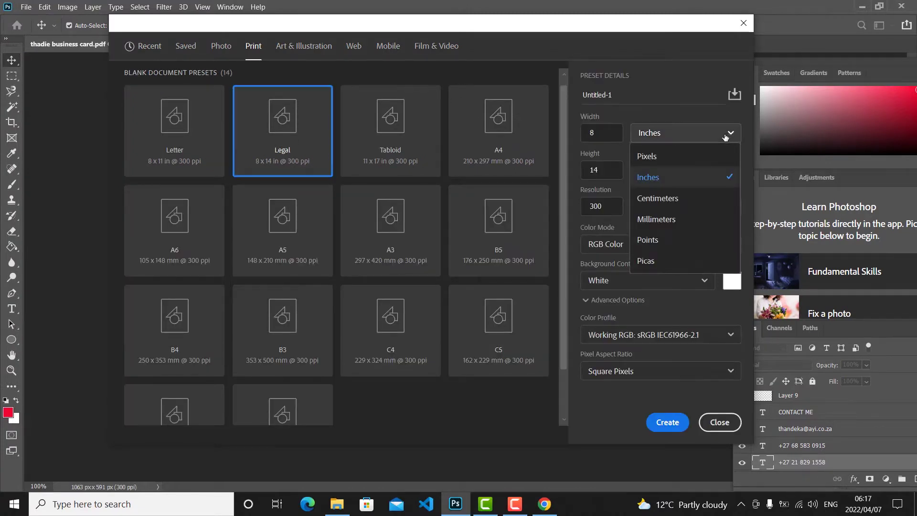
click(669, 202)
text(9)
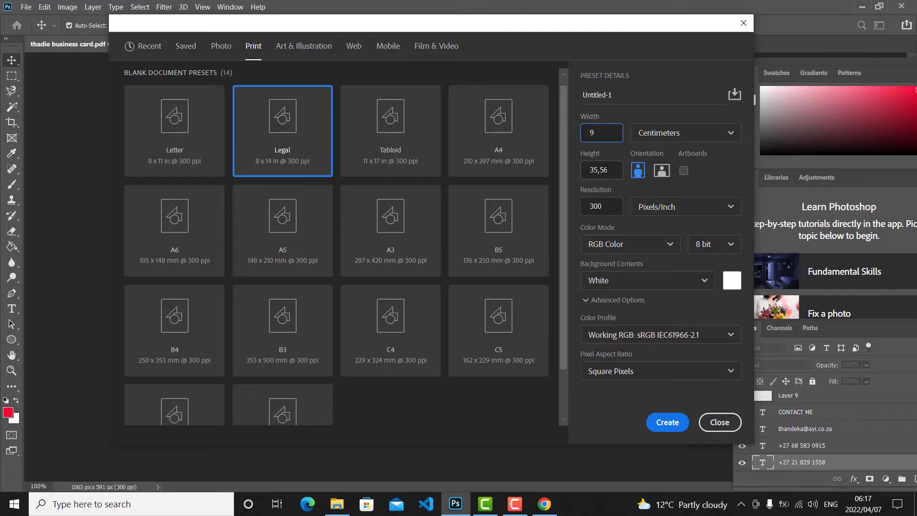
key(Tab)
text(5)
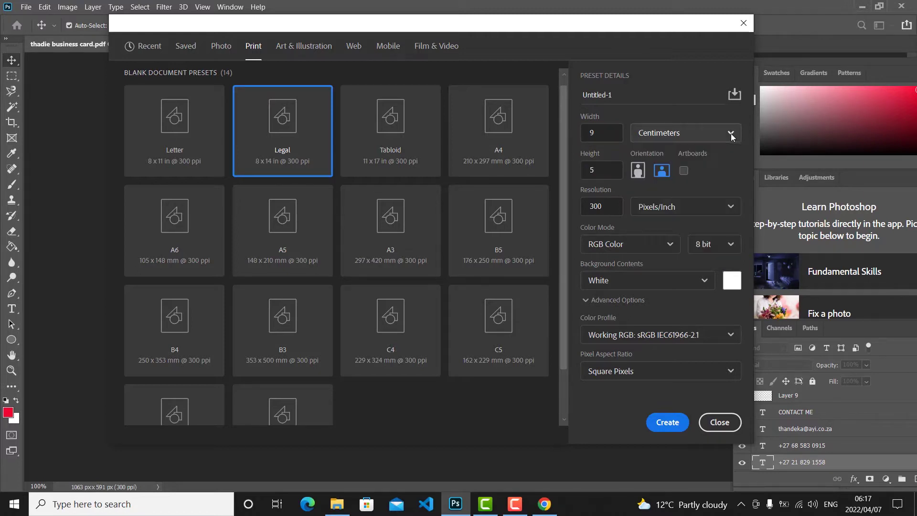
click(714, 136)
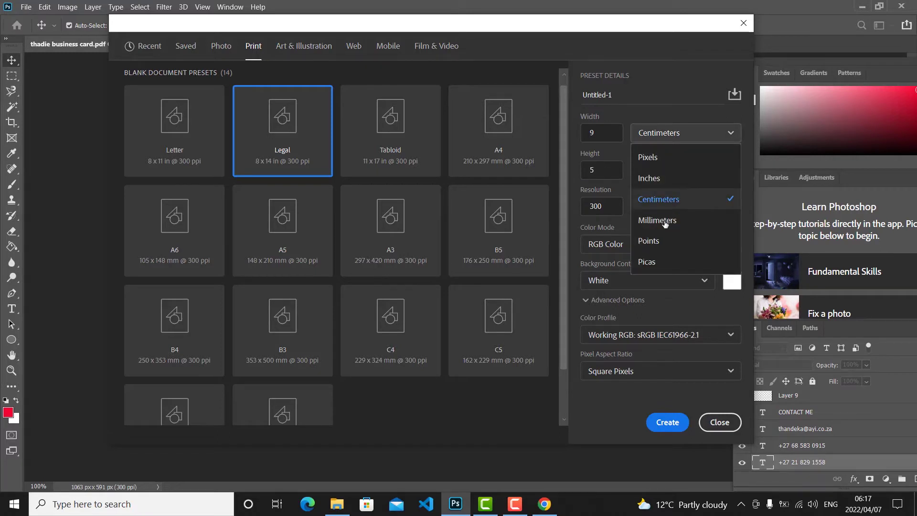
click(717, 219)
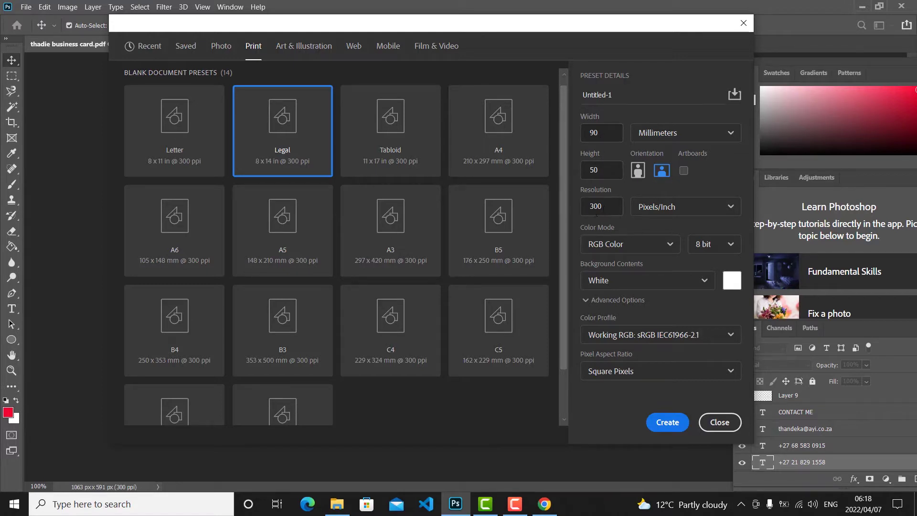
click(661, 422)
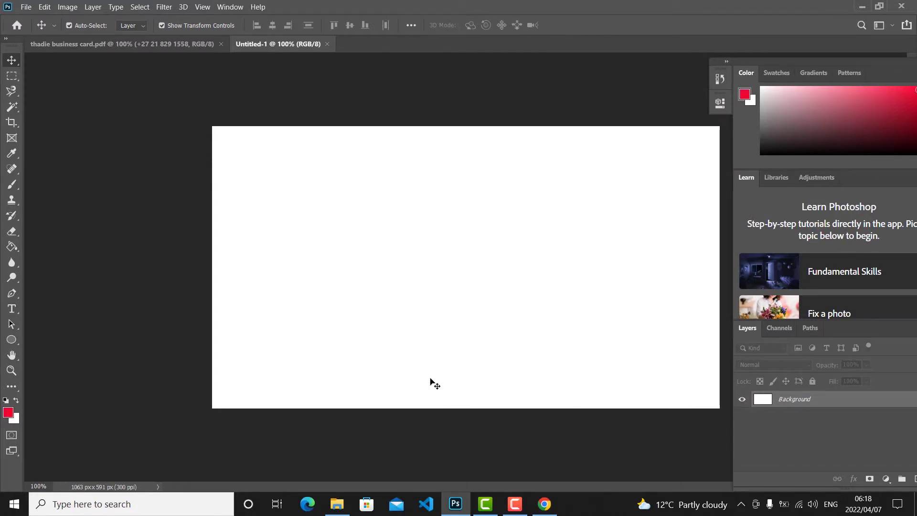
Draw a large ellipse over the card's right side and fill it blue 0632f2.
click(11, 340)
drag(396, 92, 738, 347)
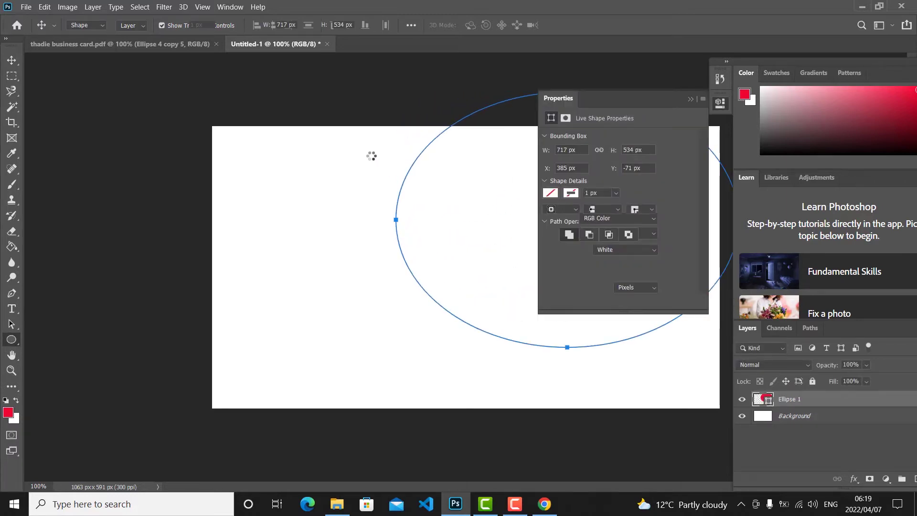
click(551, 193)
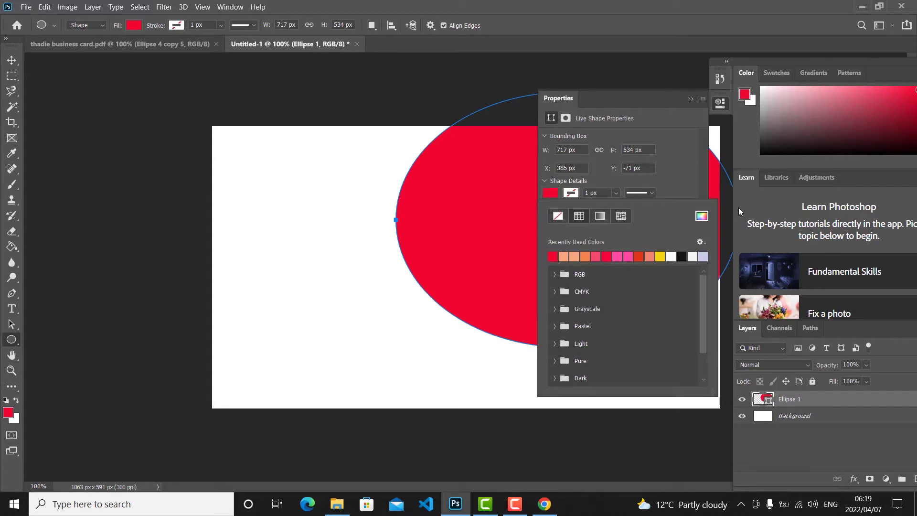
click(703, 216)
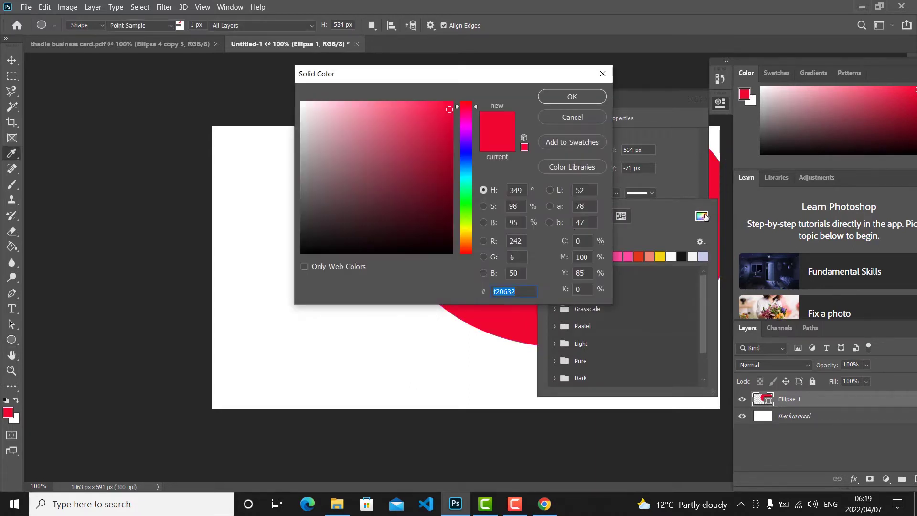
click(464, 158)
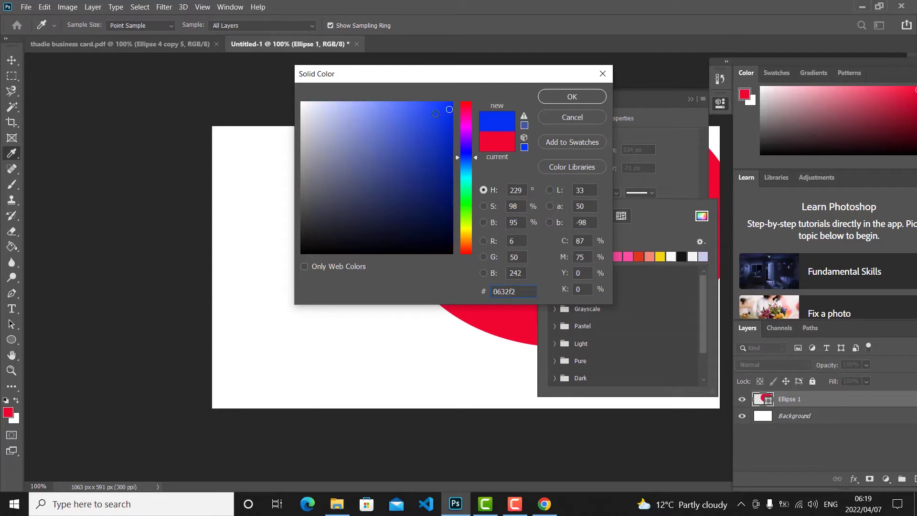
click(579, 96)
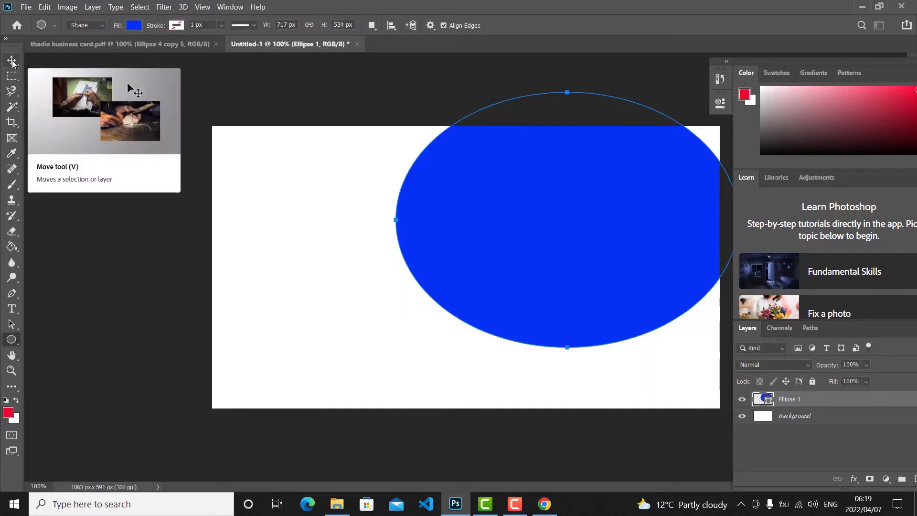
click(11, 61)
Move Ellipse 1 up-right and rotate it about 13.5 degrees past the top edge.
drag(574, 231, 634, 157)
key(ctrl+t)
key(ctrl+minus)
drag(692, 87, 715, 134)
drag(510, 223, 531, 215)
click(12, 60)
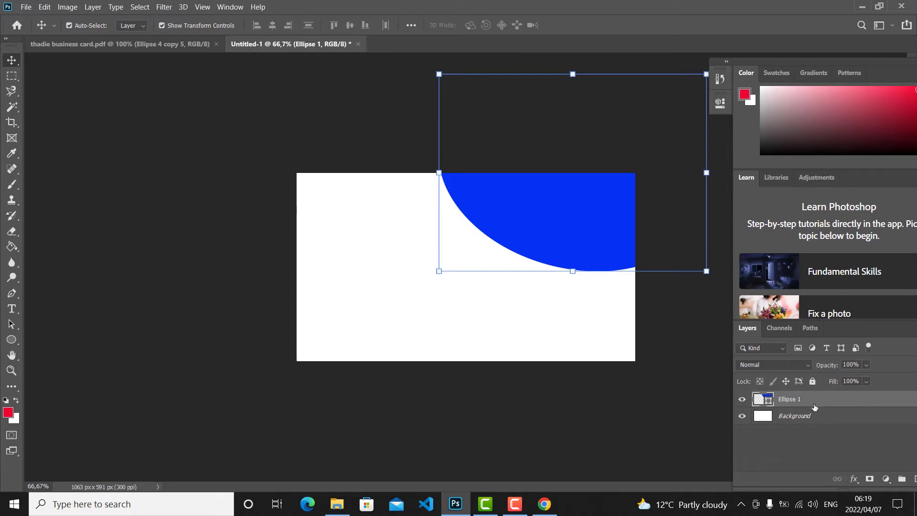
Duplicate Ellipse 1 and position and tilt the copy to form a pointed white notch.
right_click(787, 405)
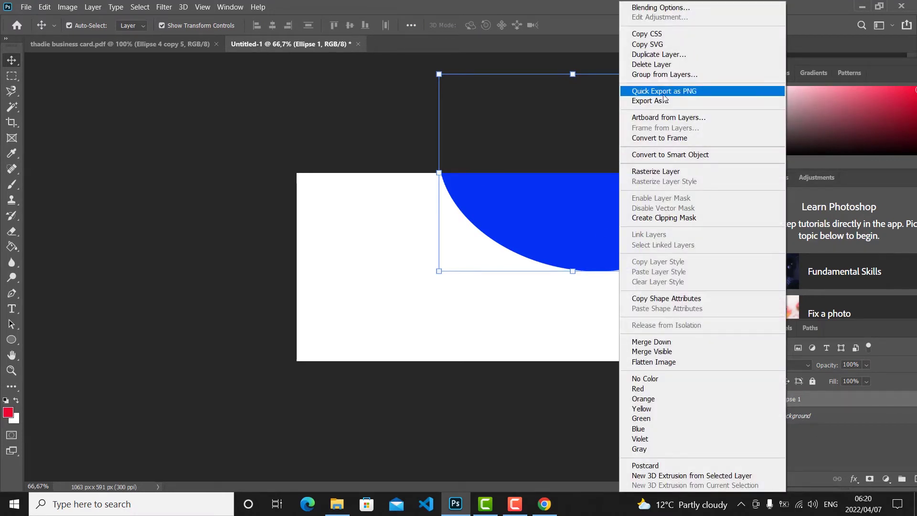
click(664, 58)
click(563, 133)
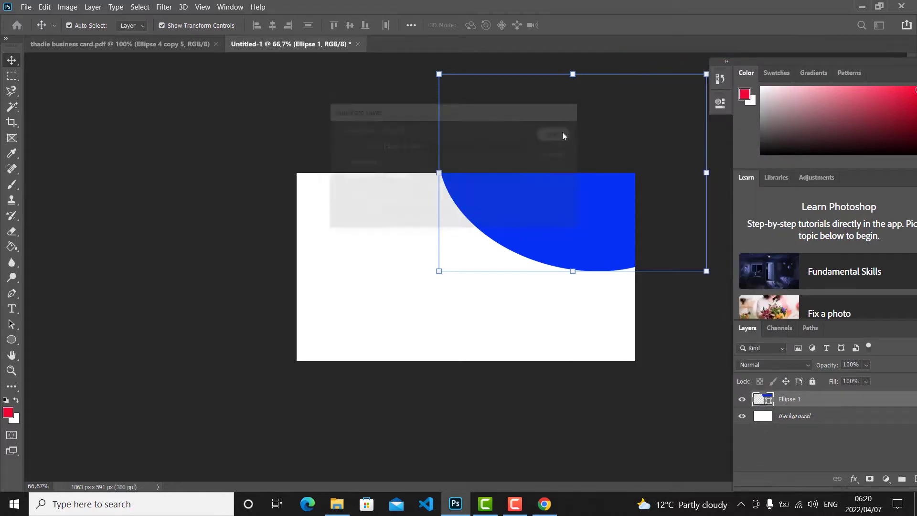
drag(564, 199, 562, 352)
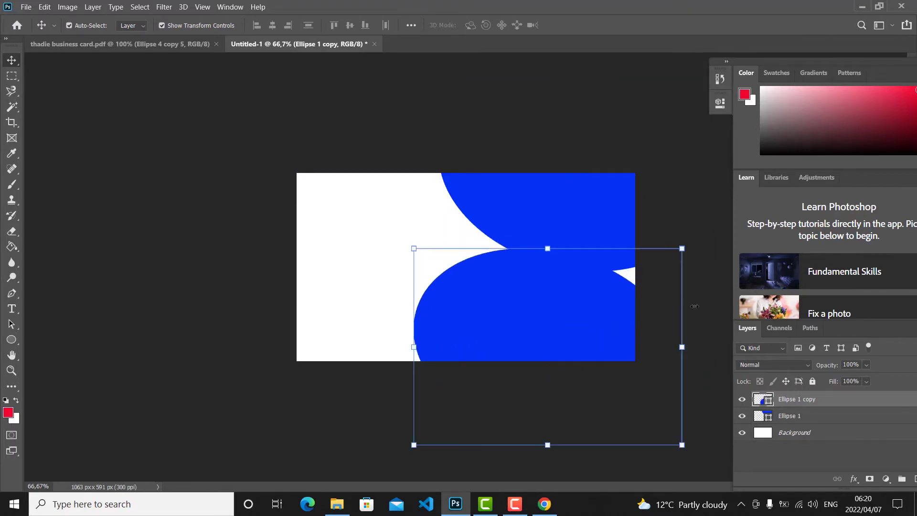
drag(695, 242, 637, 60)
key(Escape)
drag(509, 201, 487, 206)
drag(486, 314, 507, 302)
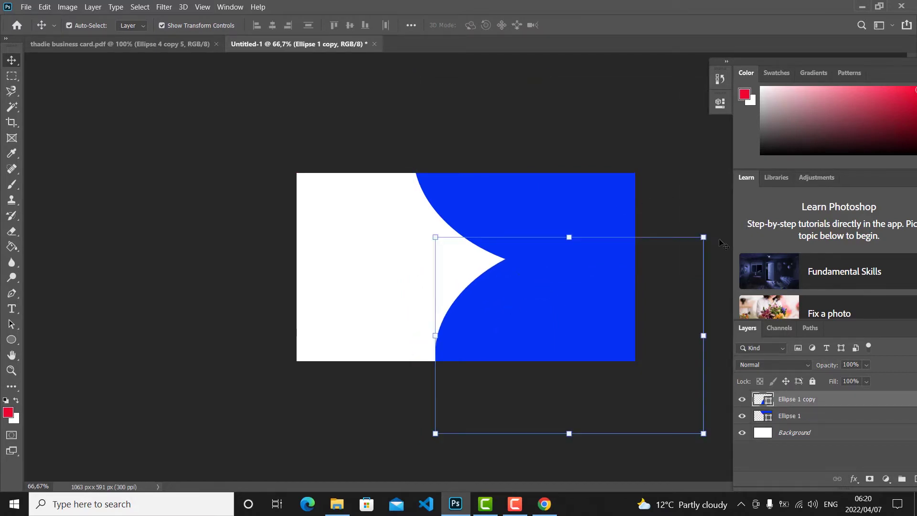
drag(714, 231, 711, 223)
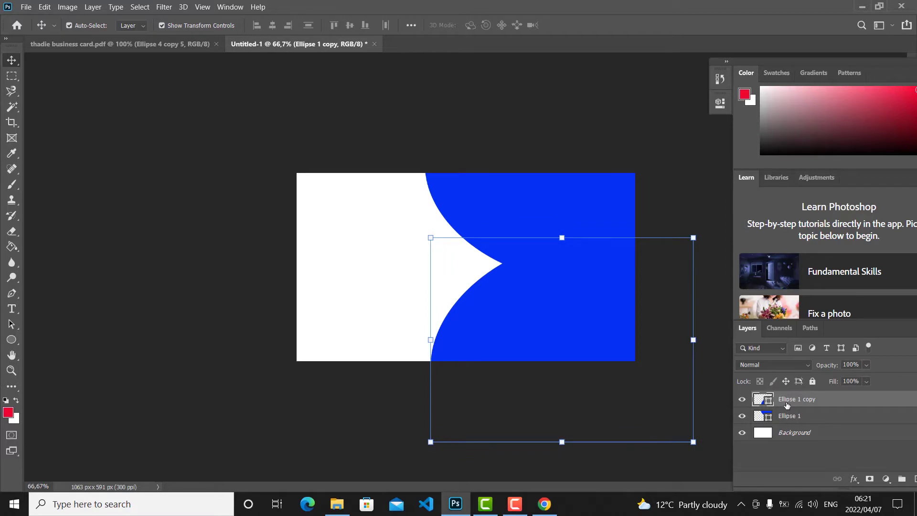
Duplicate Ellipse 1 copy and fill the new Ellipse 1 copy 2 red.
right_click(785, 402)
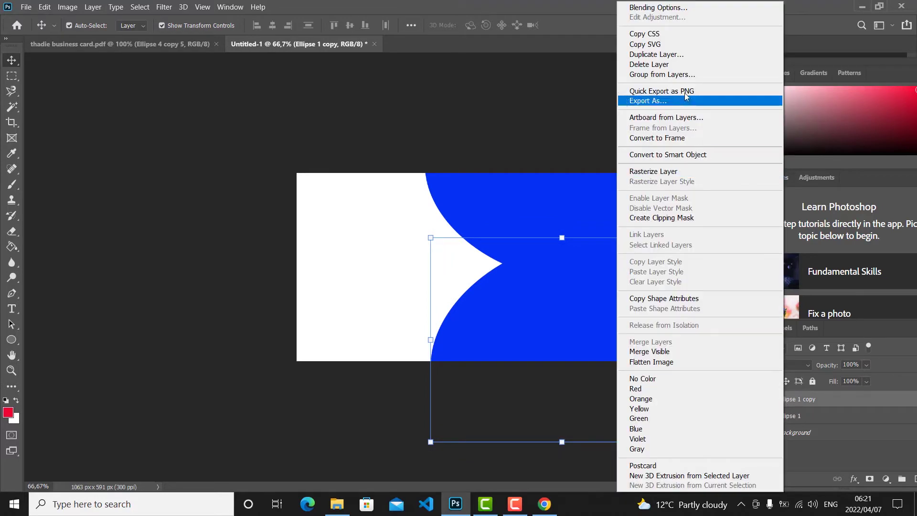
click(573, 311)
key(ctrl+j)
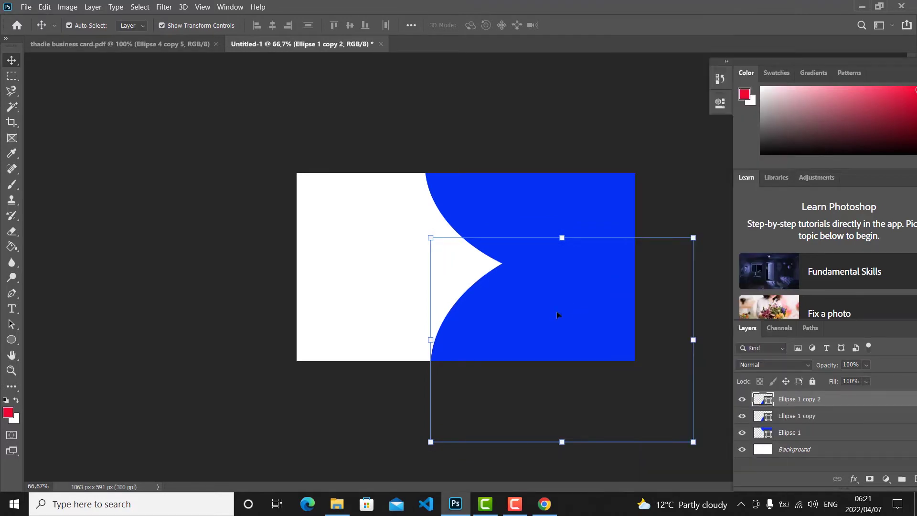
click(812, 74)
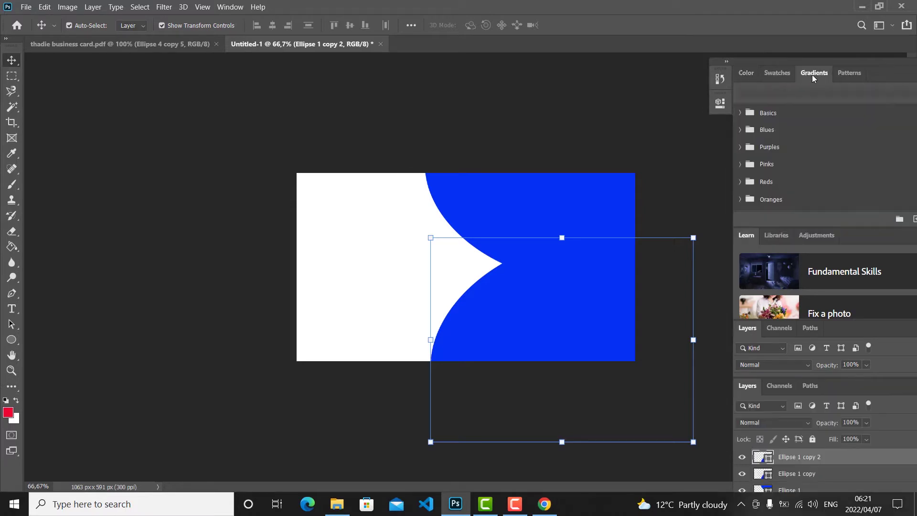
click(778, 73)
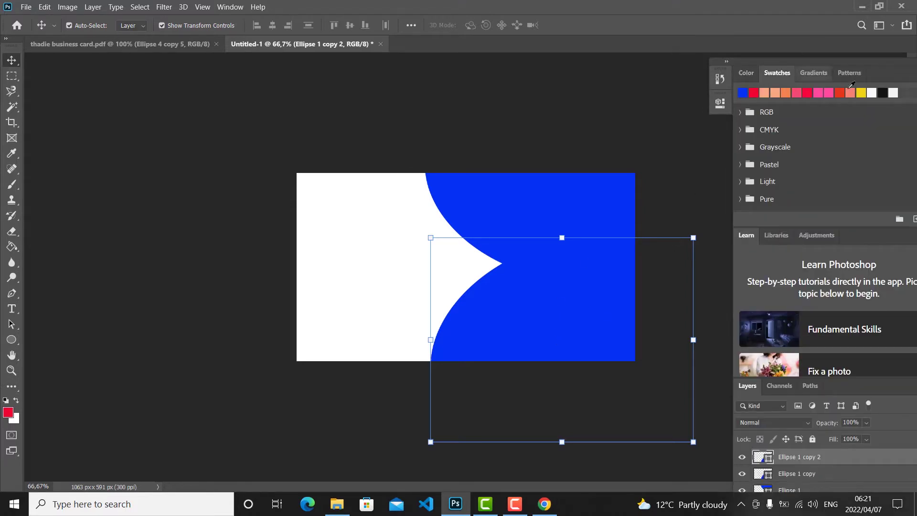
click(808, 92)
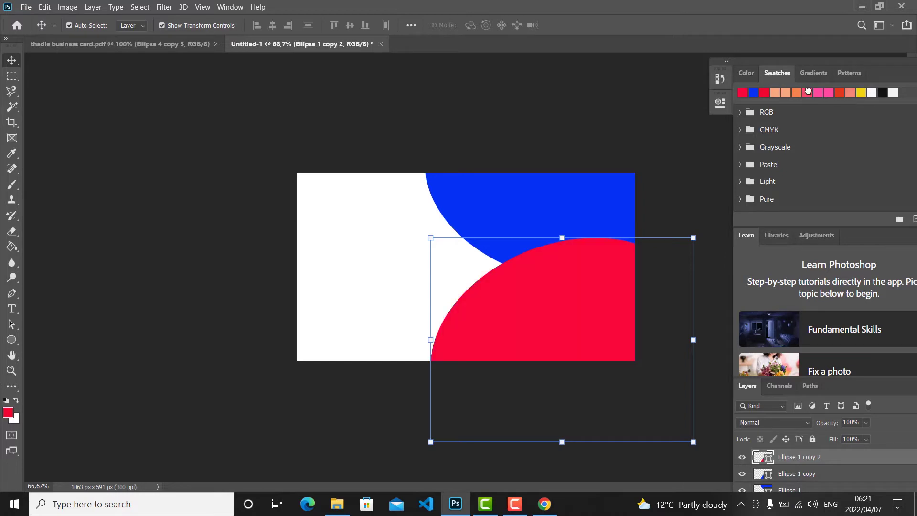
Move the red ellipse down-left, enlarge it and tilt it about -9° over the lower right.
drag(584, 291, 526, 351)
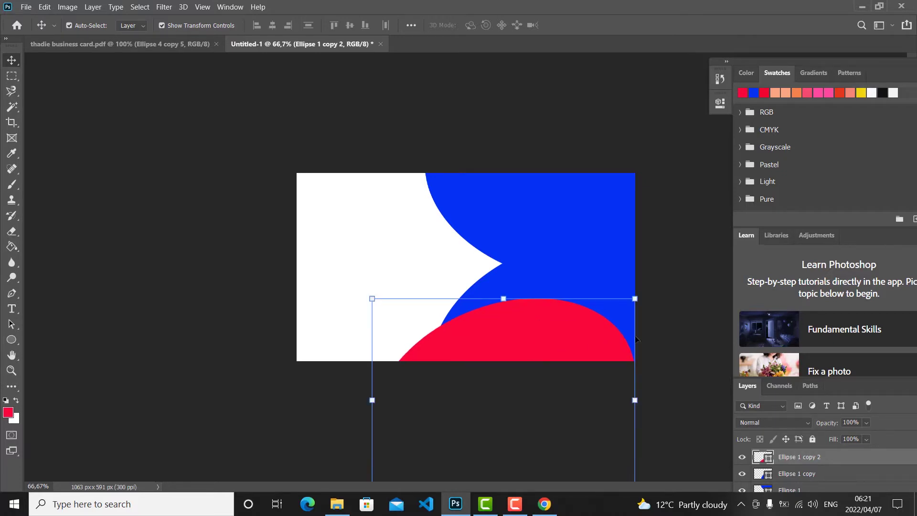
drag(635, 300, 698, 228)
drag(587, 339, 583, 340)
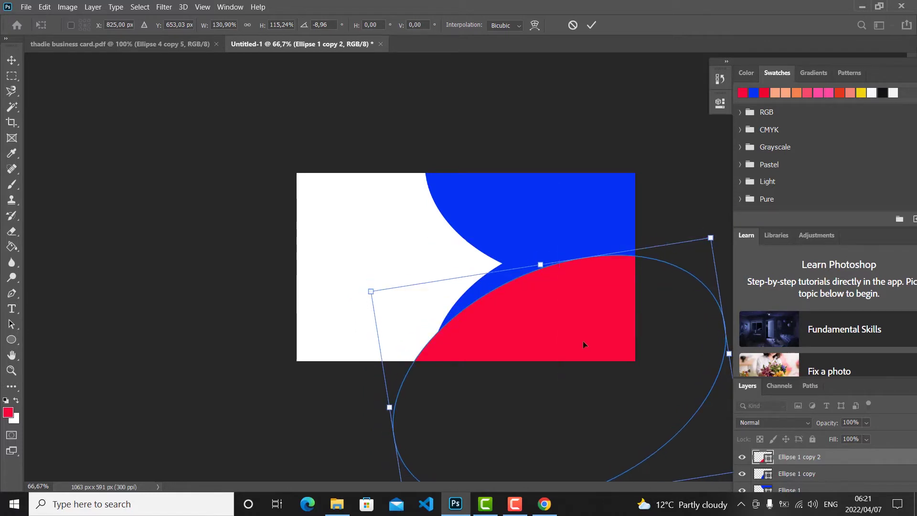
click(12, 60)
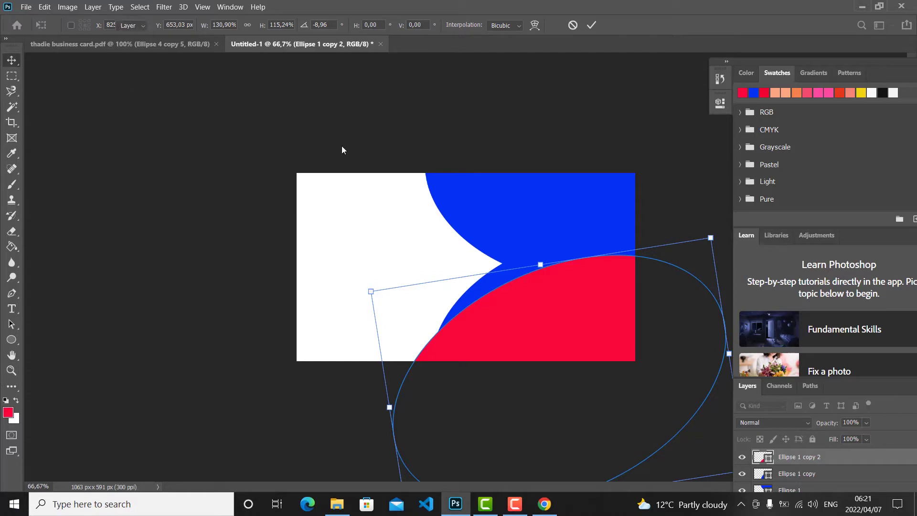
right_click(786, 460)
Duplicate the red ellipse, move the copy up and rotate it across the card's top.
click(674, 54)
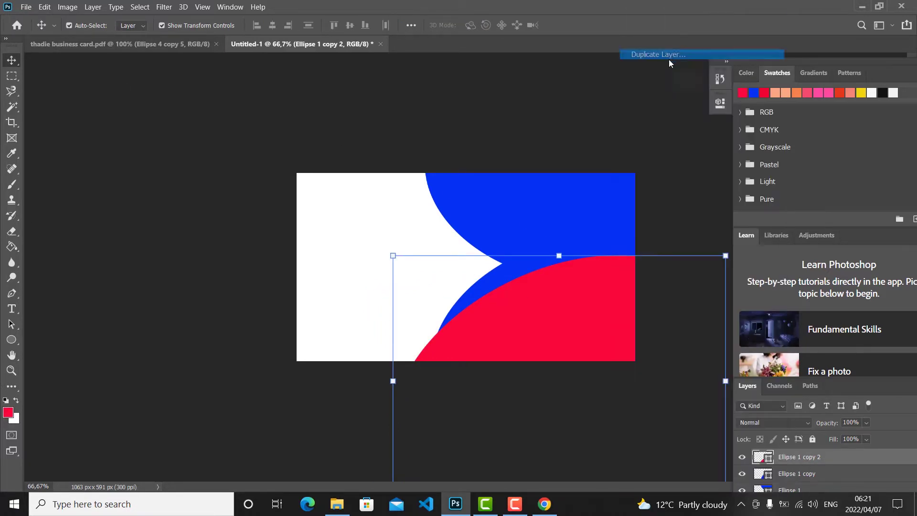
click(549, 133)
drag(557, 283, 550, 85)
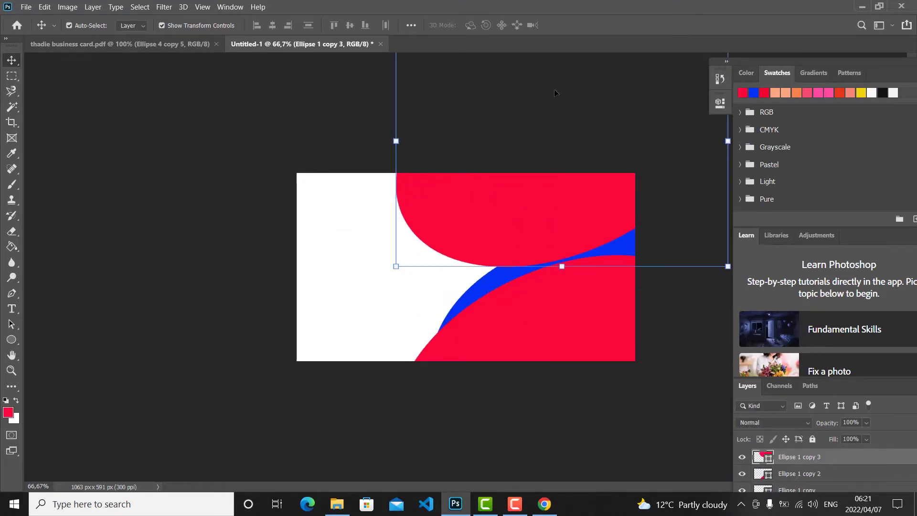
click(391, 267)
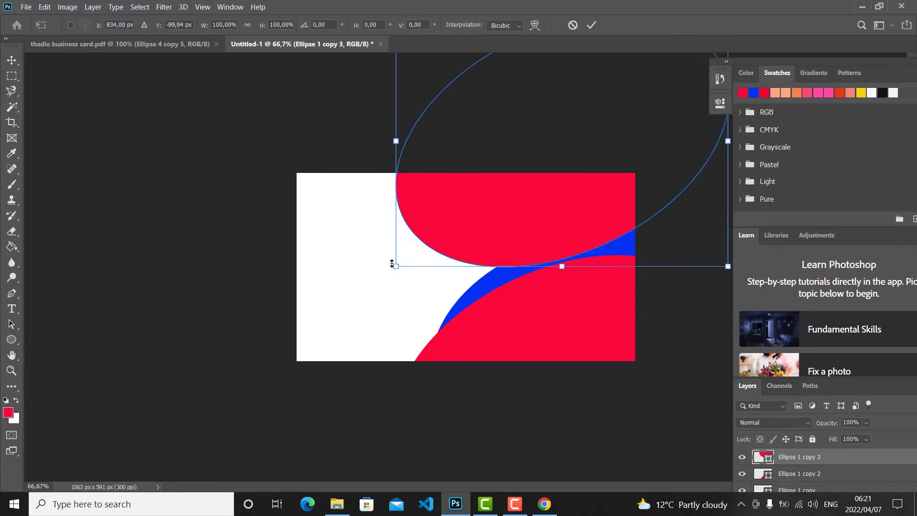
drag(387, 267, 430, 96)
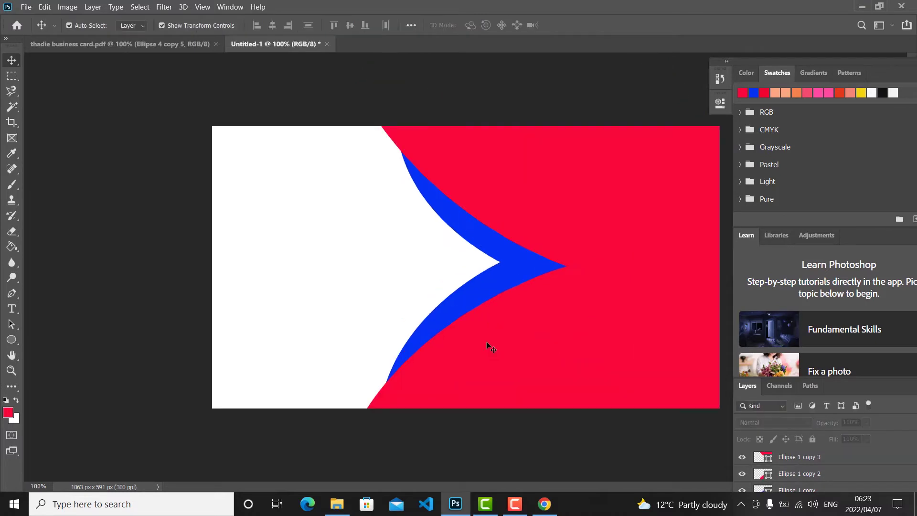
Compare with the sample business card, then reselect Ellipse 1 copy 3.
click(151, 47)
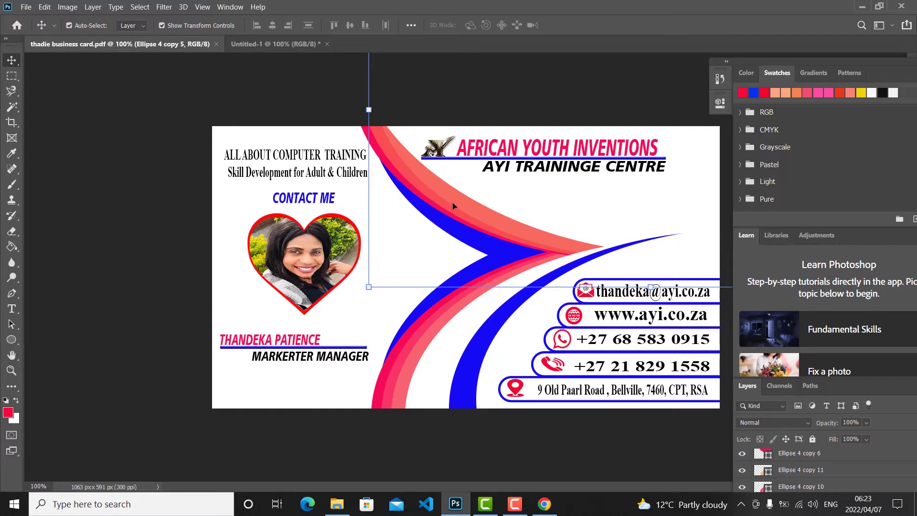
click(264, 43)
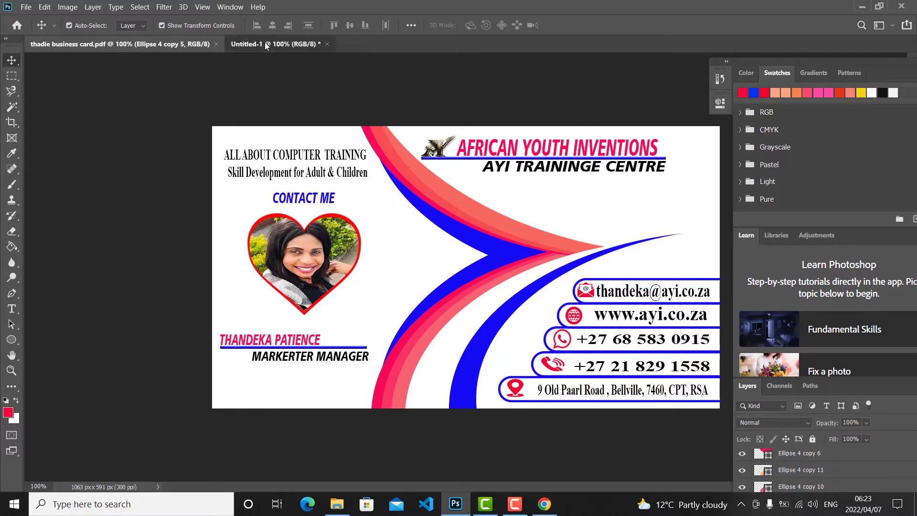
click(534, 196)
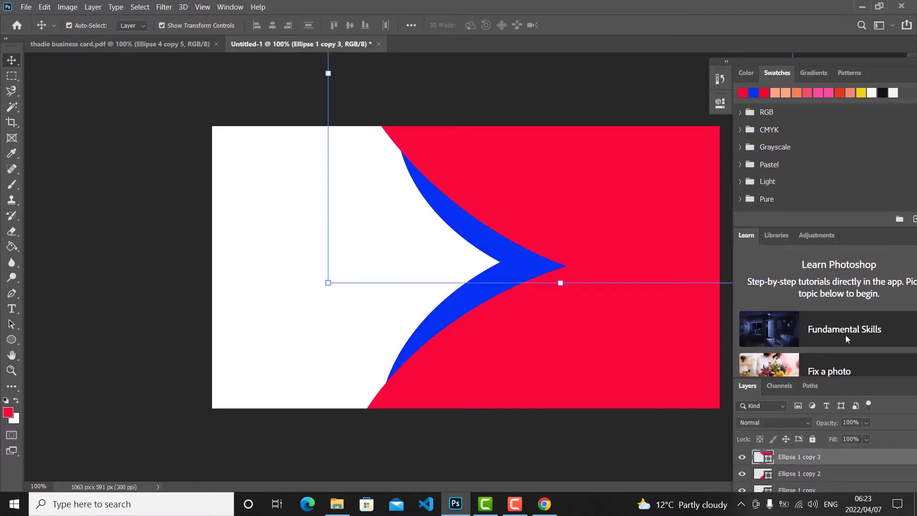
right_click(788, 457)
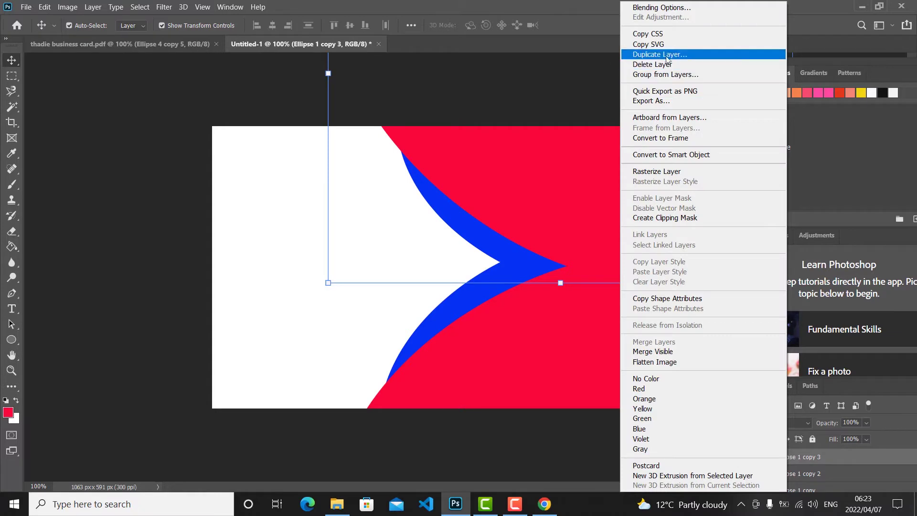
Duplicate Ellipse 1 copy 3, nudge it right and fill copy 4 orange.
click(666, 55)
click(558, 135)
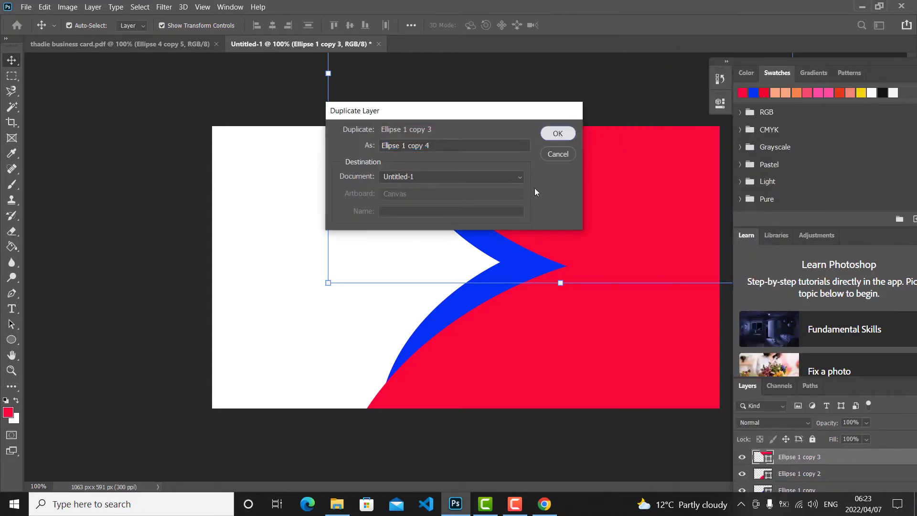
drag(531, 193, 542, 187)
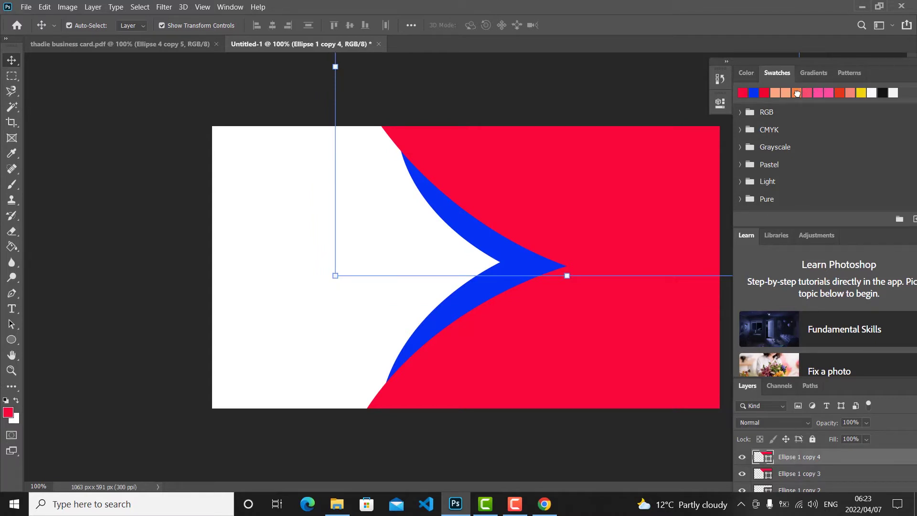
click(797, 93)
key(alt+BackSpace)
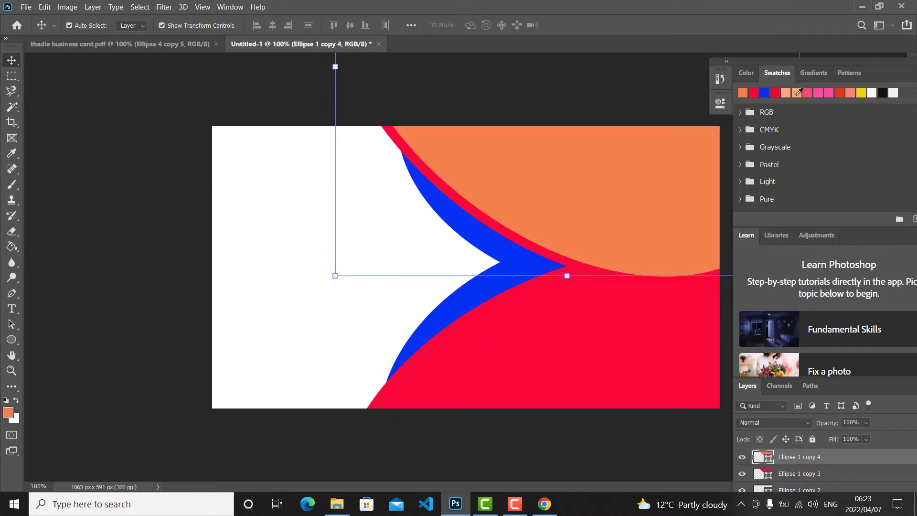
Duplicate the orange ellipse, offset it and fill Ellipse 1 copy 5 red.
right_click(793, 461)
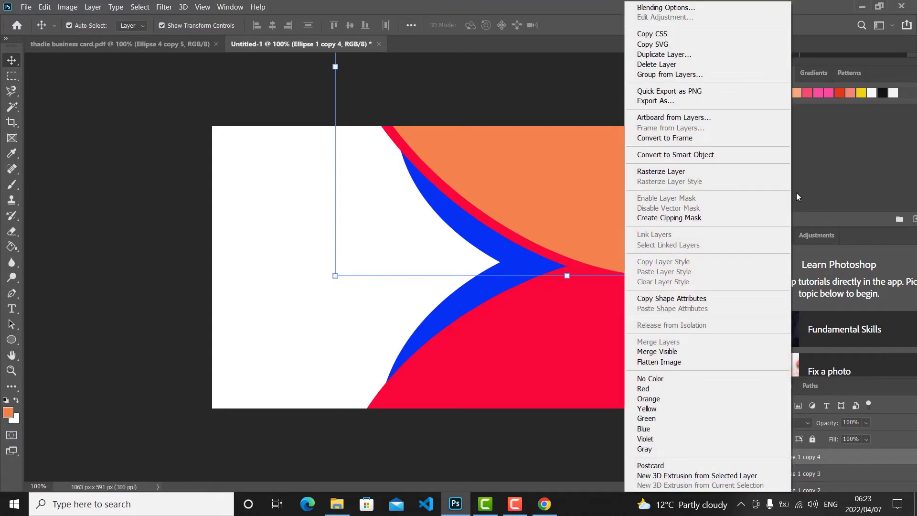
click(664, 55)
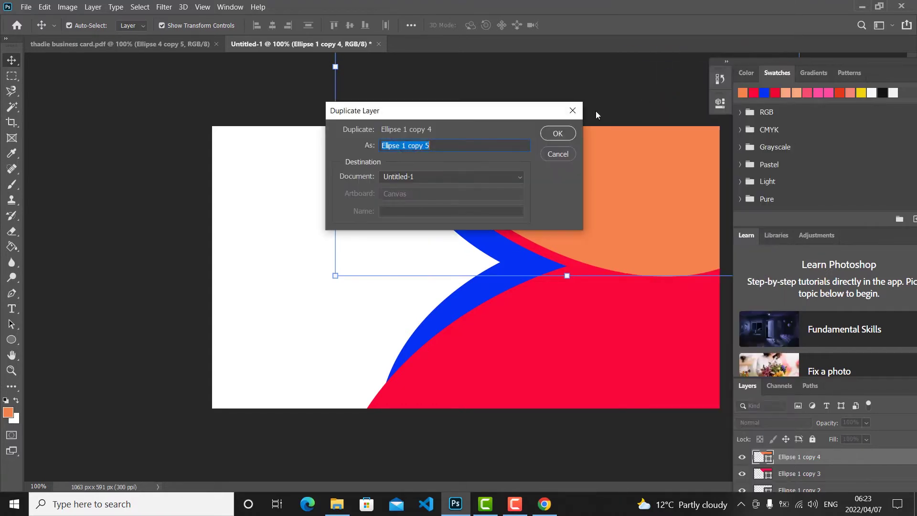
key(Return)
drag(571, 188, 586, 176)
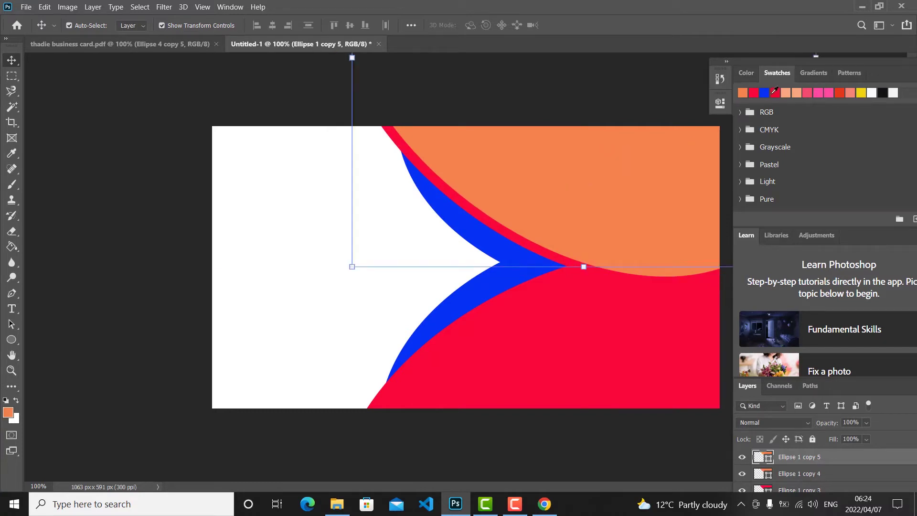
click(776, 91)
key(alt+BackSpace)
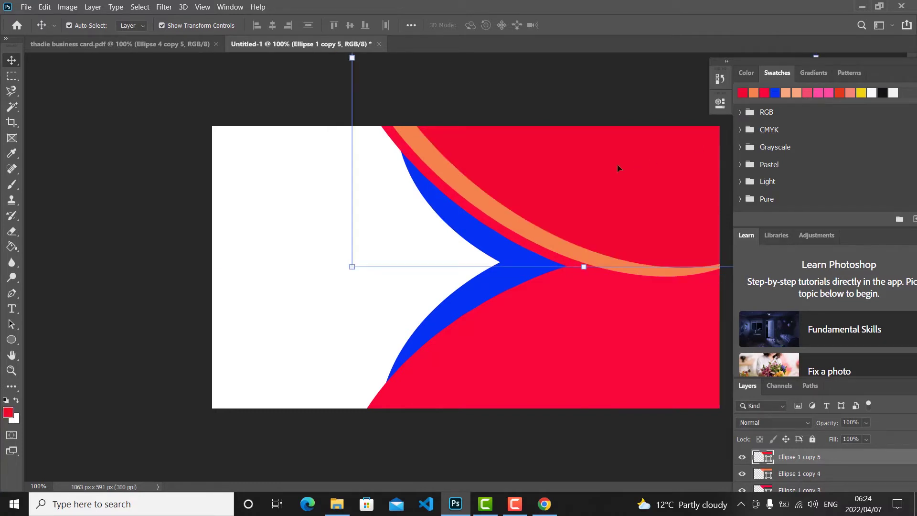
Fine-tune the orange and red copies so only a thin orange arc shows.
click(540, 240)
drag(539, 242, 537, 245)
drag(537, 242, 539, 238)
drag(583, 202, 578, 209)
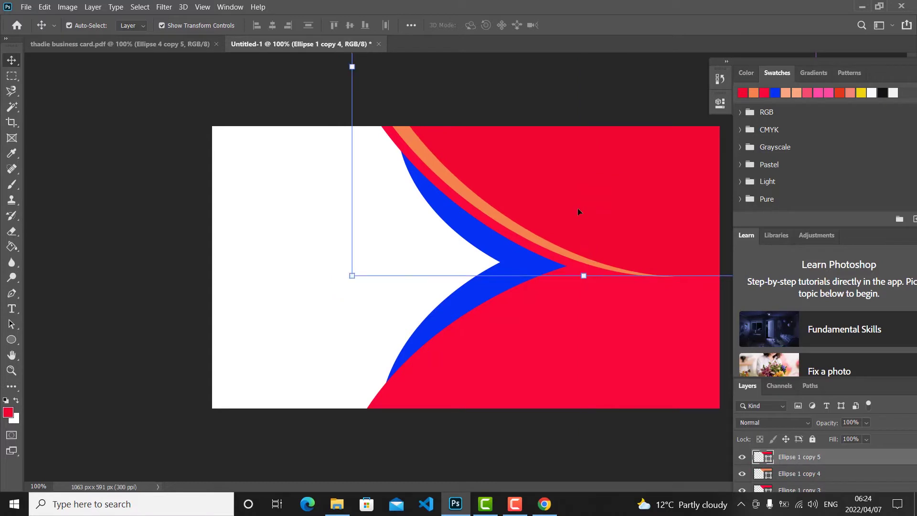
click(514, 229)
Set Ellipse 1 copy 4 to 76% opacity and make copy 5 orange at 75% opacity.
drag(515, 230, 510, 225)
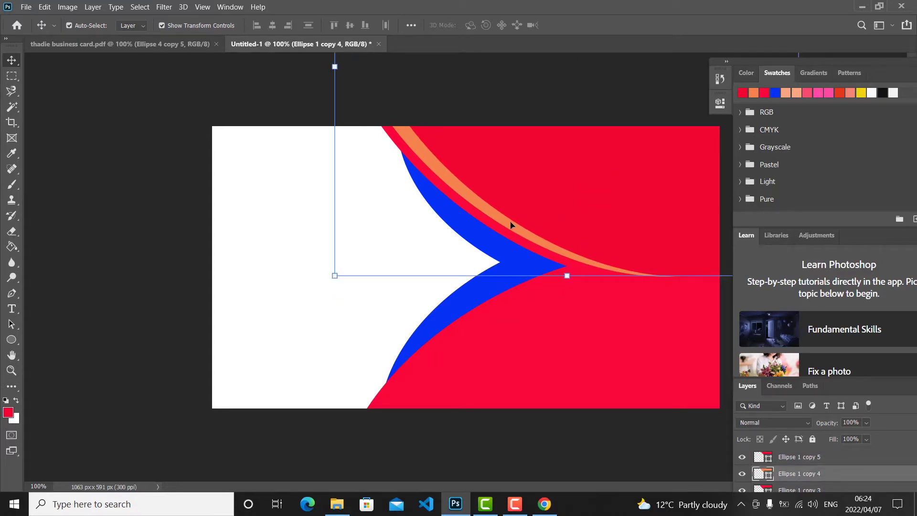
drag(828, 425, 797, 435)
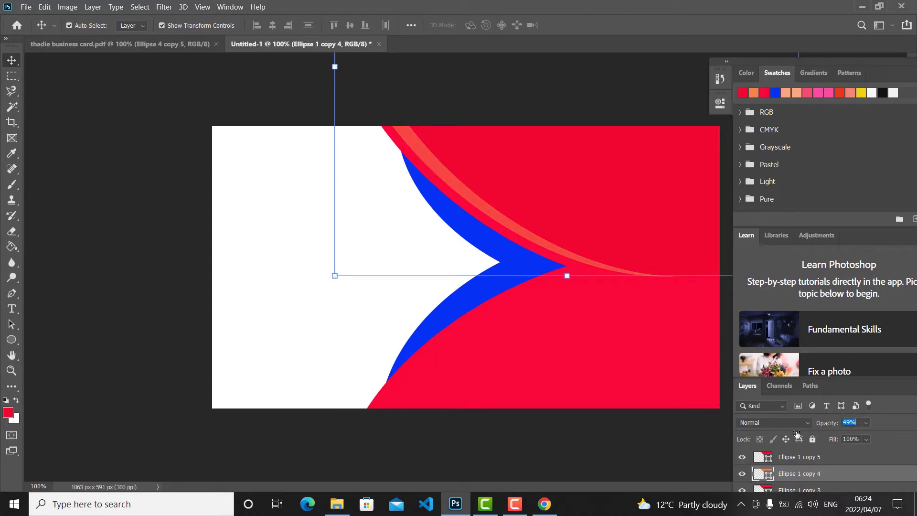
click(631, 245)
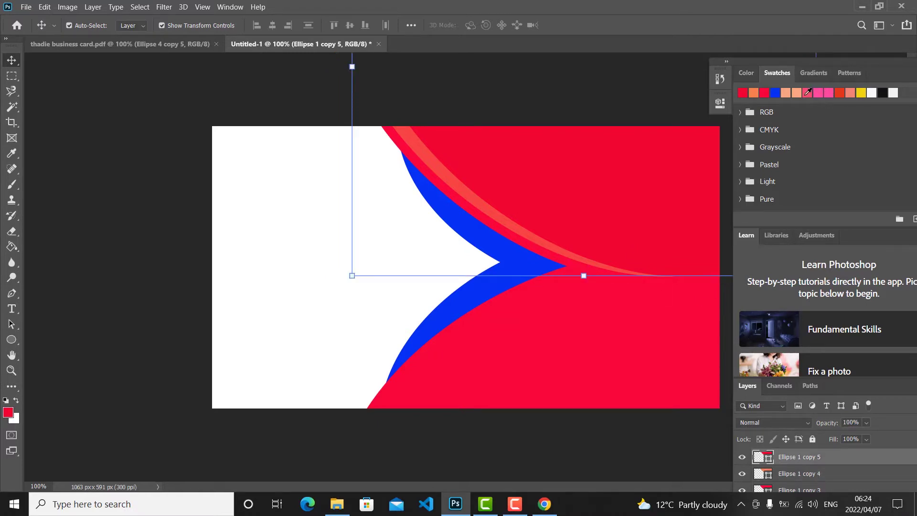
click(754, 92)
key(alt+BackSpace)
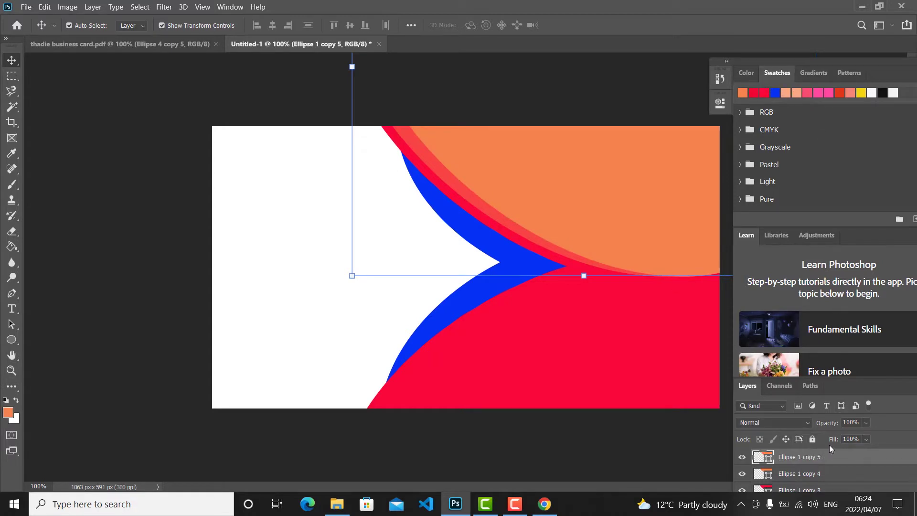
drag(831, 426, 799, 432)
click(575, 398)
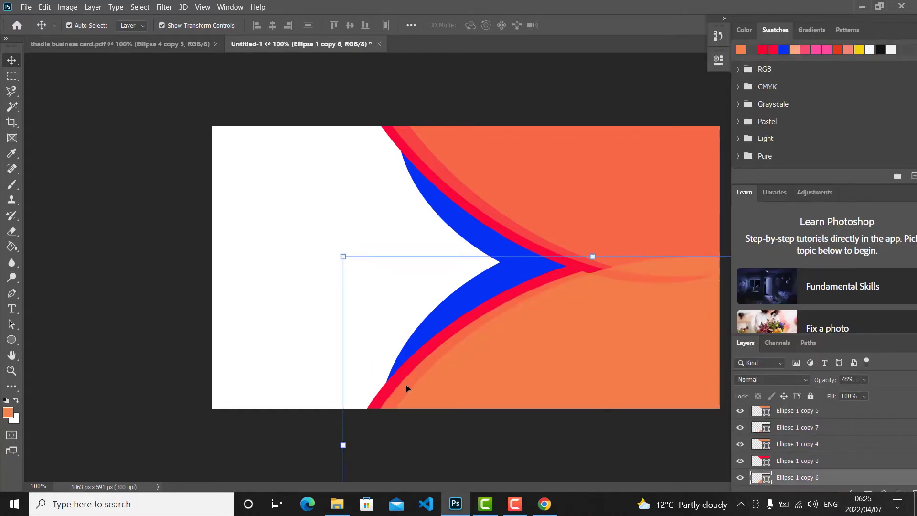
Fill Ellipse 1 copy 7 and copy 5 pink, copy 5 at 40% opacity, then view the sample.
click(660, 329)
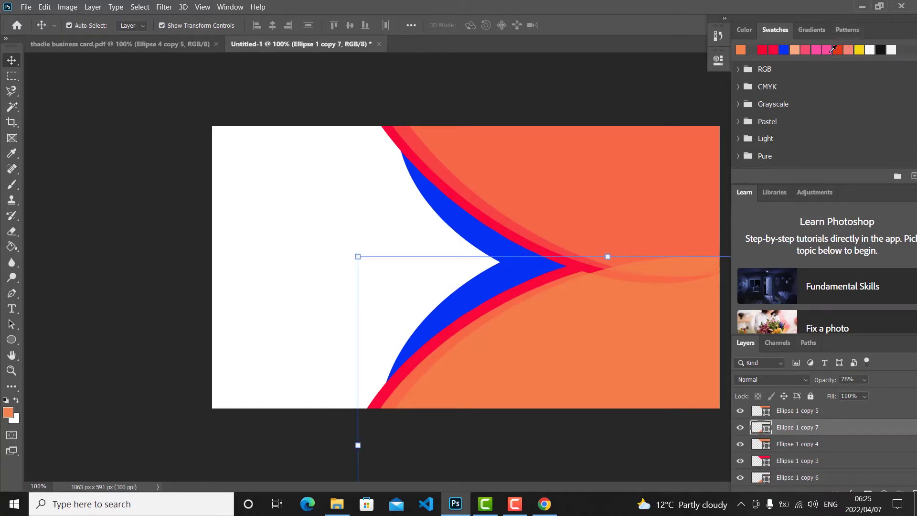
click(811, 50)
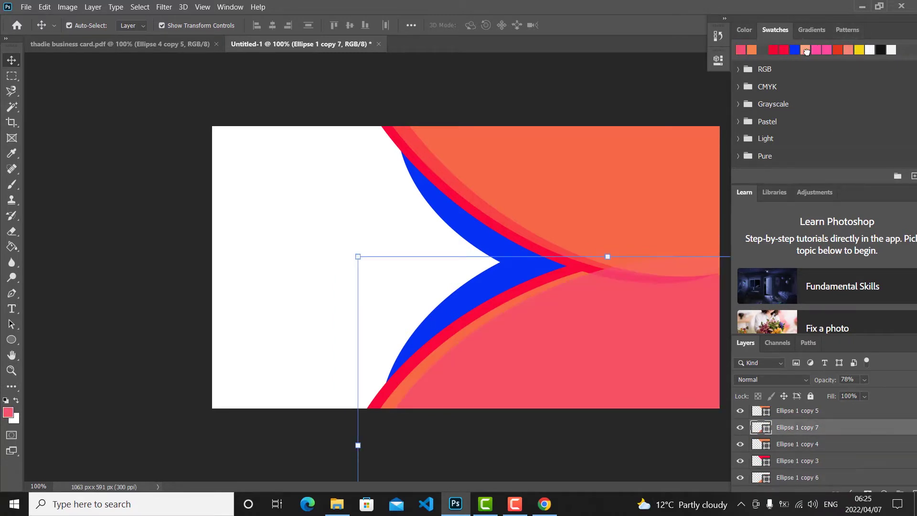
key(alt+bracketright)
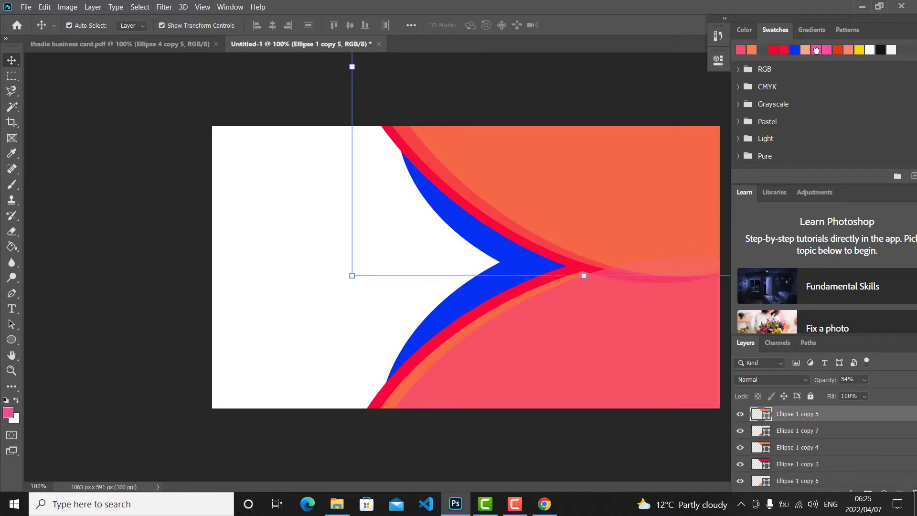
click(816, 49)
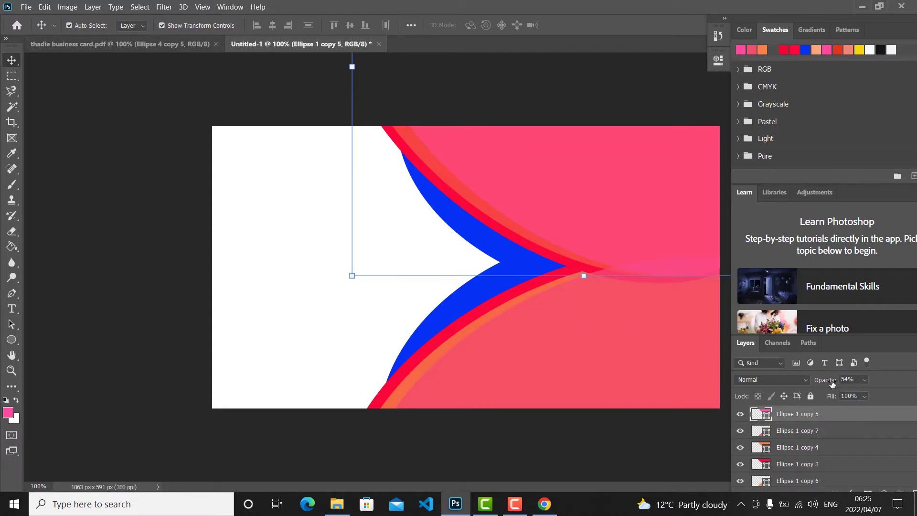
drag(827, 383, 820, 383)
click(596, 233)
click(91, 42)
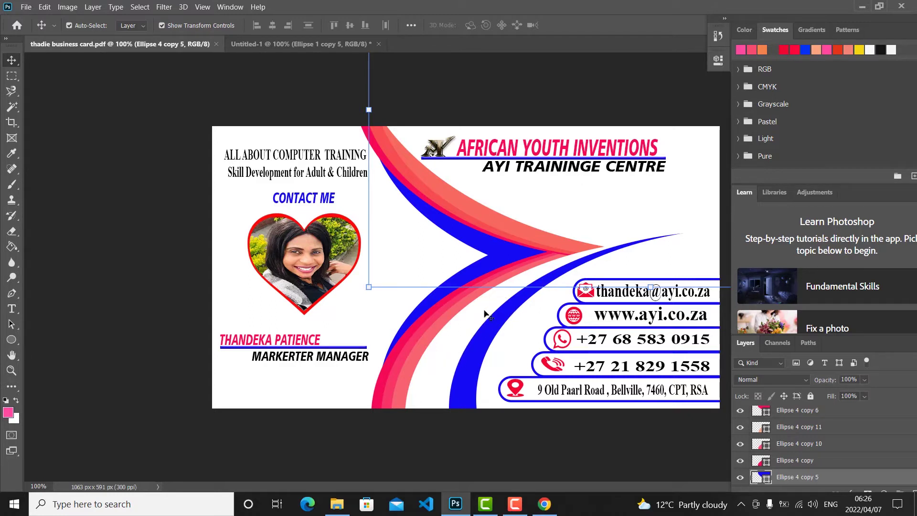
Duplicate Ellipse 1 copy 7 as copy 8, fill it white at 100% opacity, and shift it slightly right.
click(255, 44)
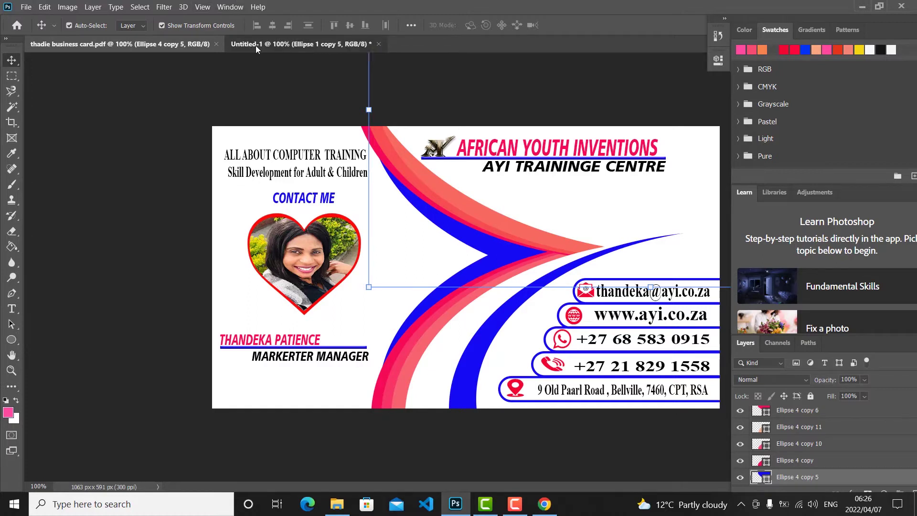
click(587, 332)
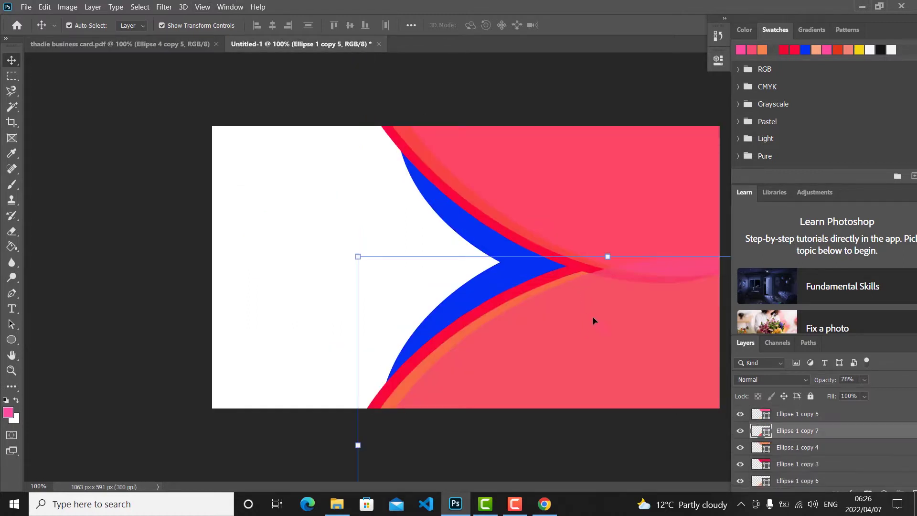
right_click(790, 432)
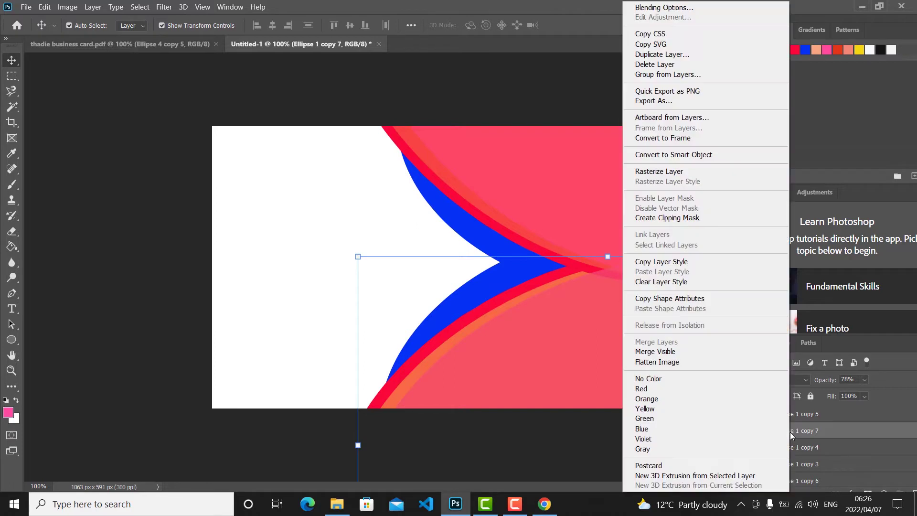
click(663, 54)
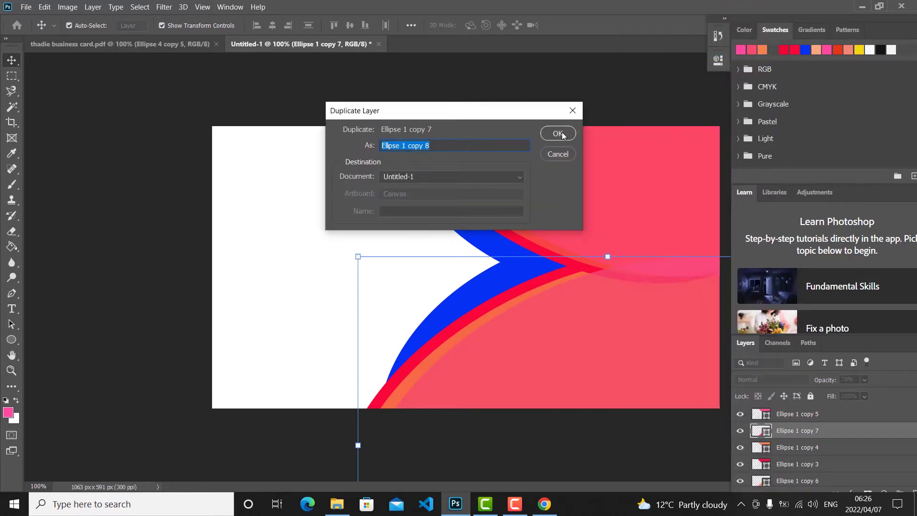
click(558, 134)
click(870, 49)
key(alt+BackSpace)
drag(612, 330, 634, 331)
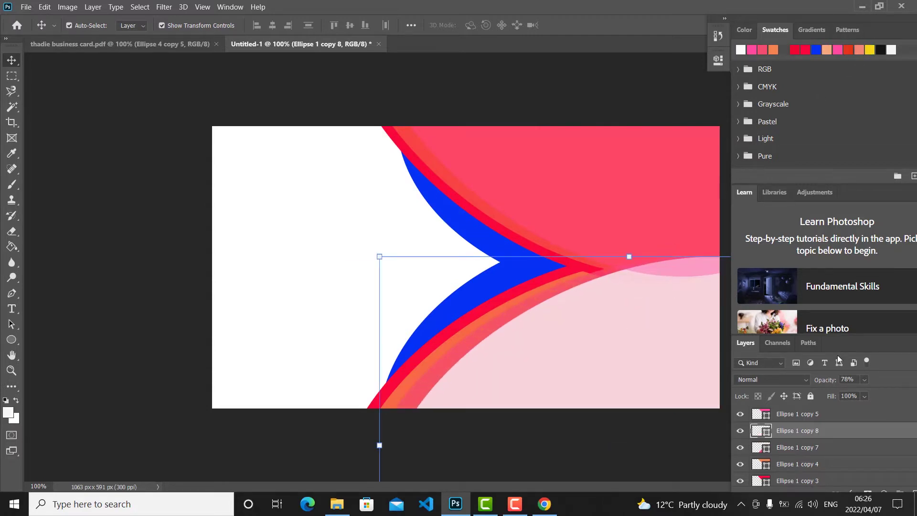
drag(829, 380, 894, 380)
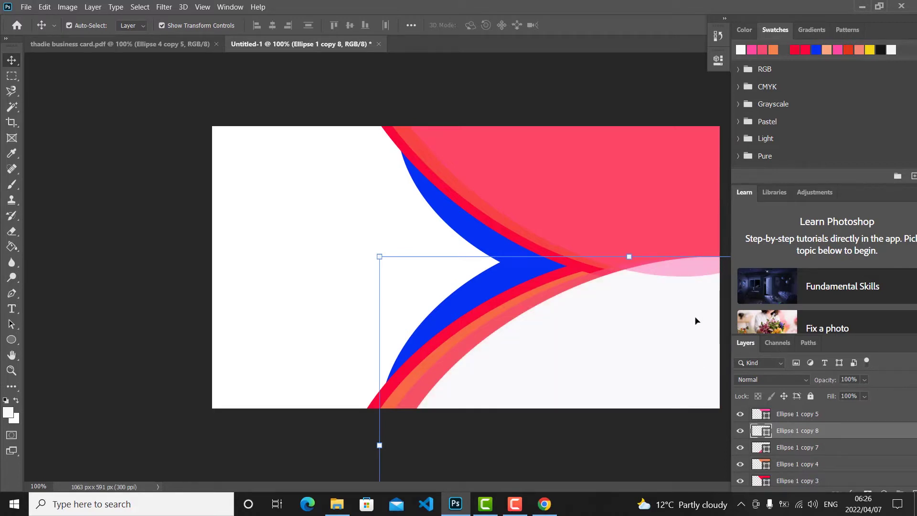
Duplicate Ellipse 1 copy 5 as copy 9 at full opacity and fill it white.
click(640, 193)
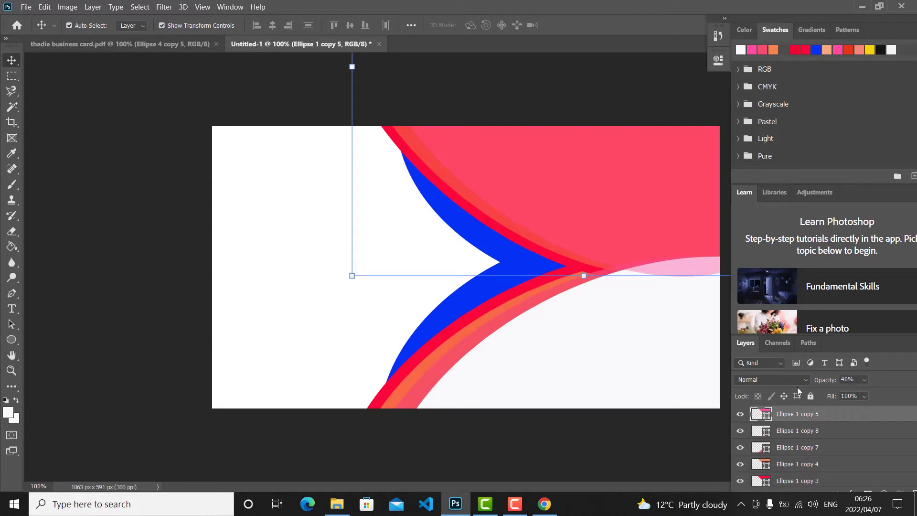
right_click(794, 419)
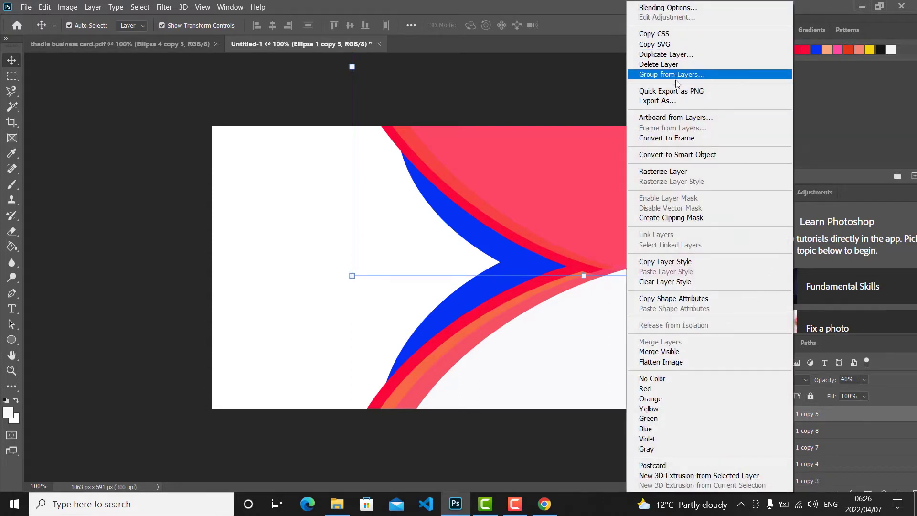
click(676, 56)
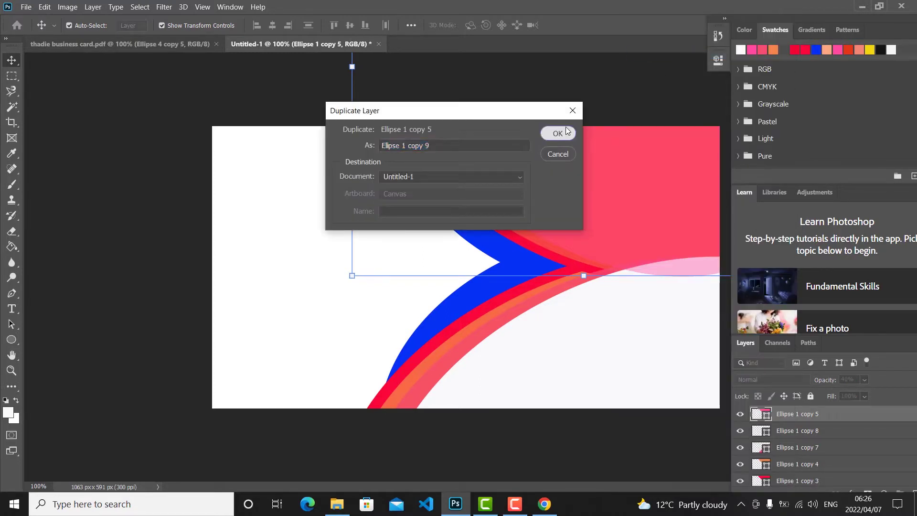
click(549, 134)
drag(821, 383, 898, 359)
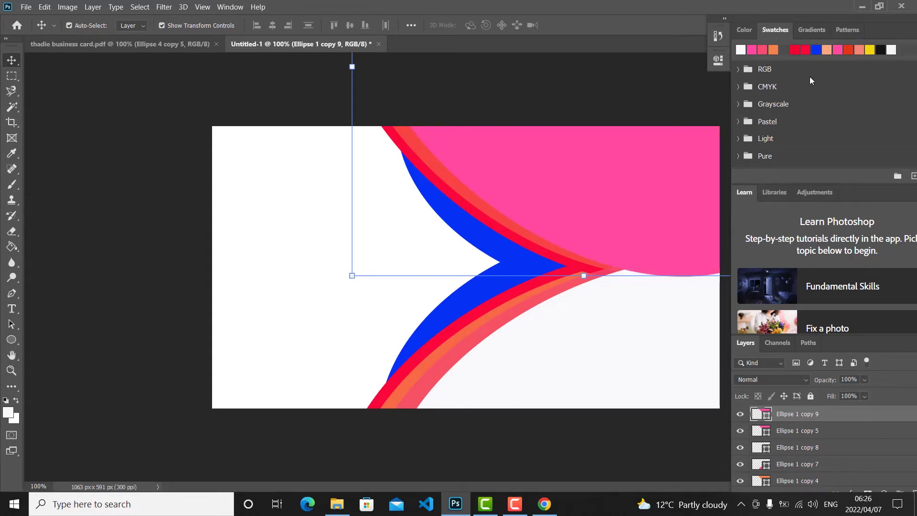
drag(891, 49, 680, 144)
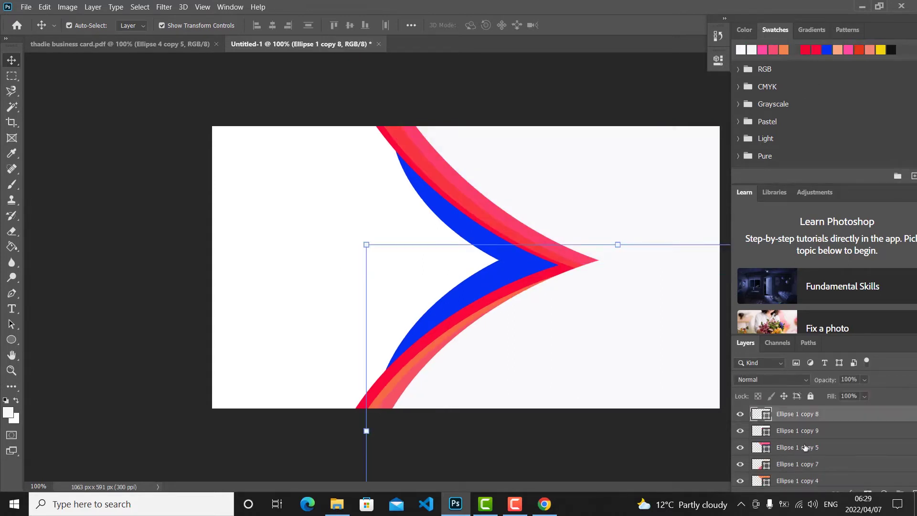
Duplicate Ellipse 1 copy 8 as copy 10, shift it slightly right, and fill it blue.
right_click(795, 413)
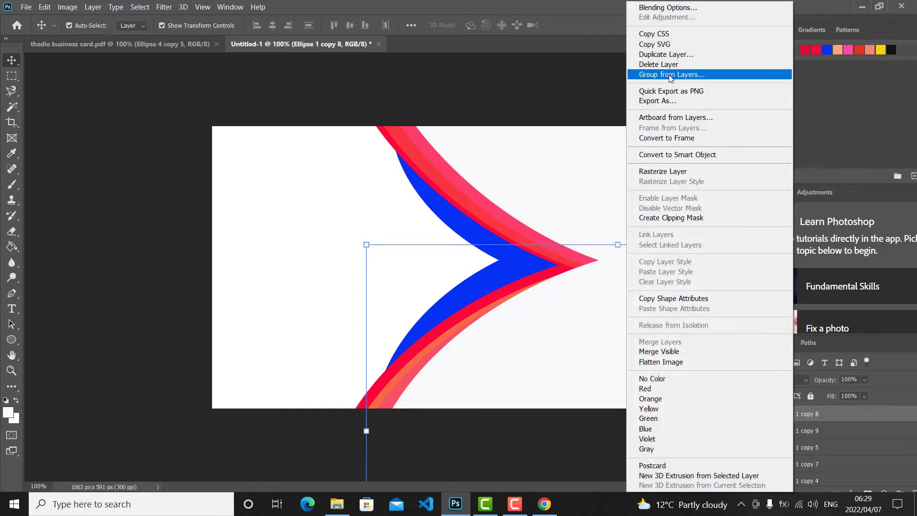
click(666, 54)
click(558, 134)
drag(605, 323, 616, 323)
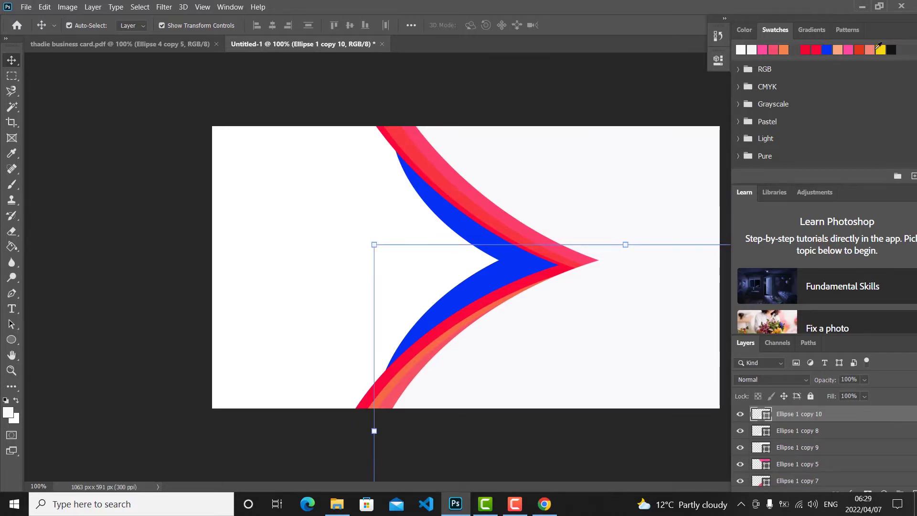
click(827, 50)
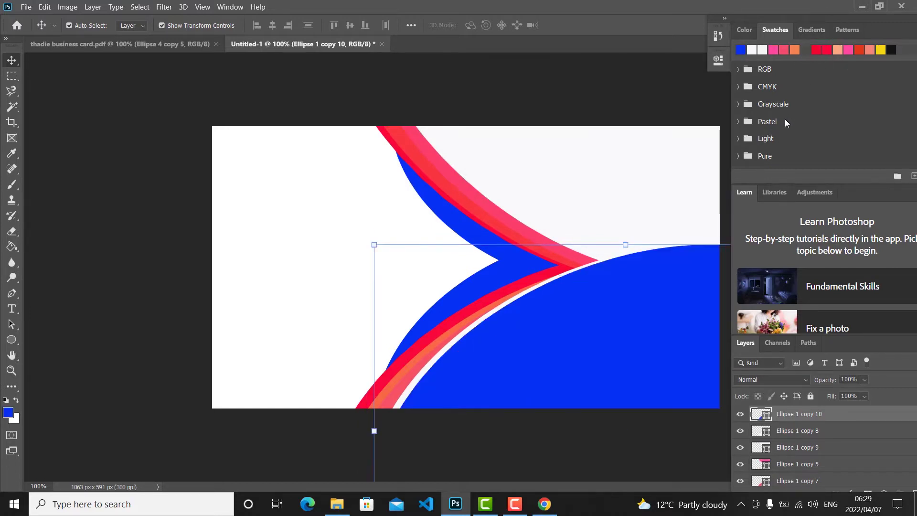
Nudge the blue arc down and right, checking its position against the sample business card.
drag(614, 312, 623, 314)
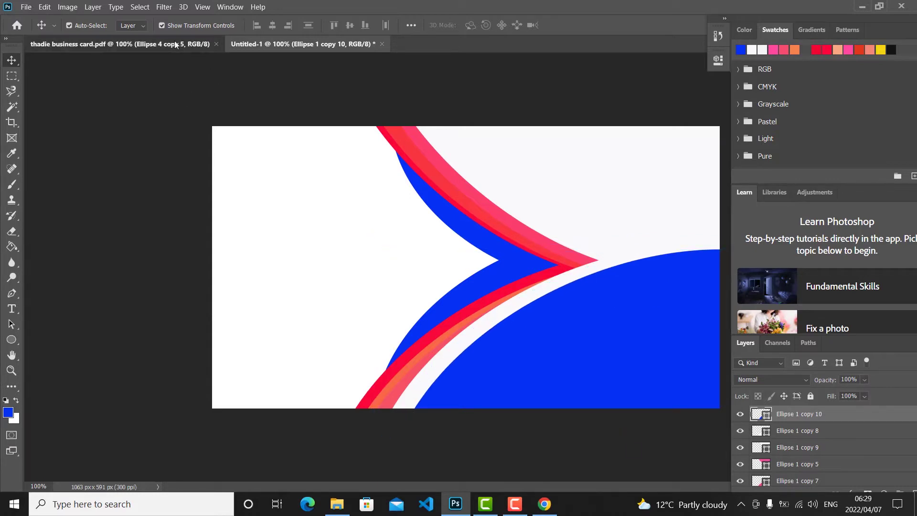
click(173, 45)
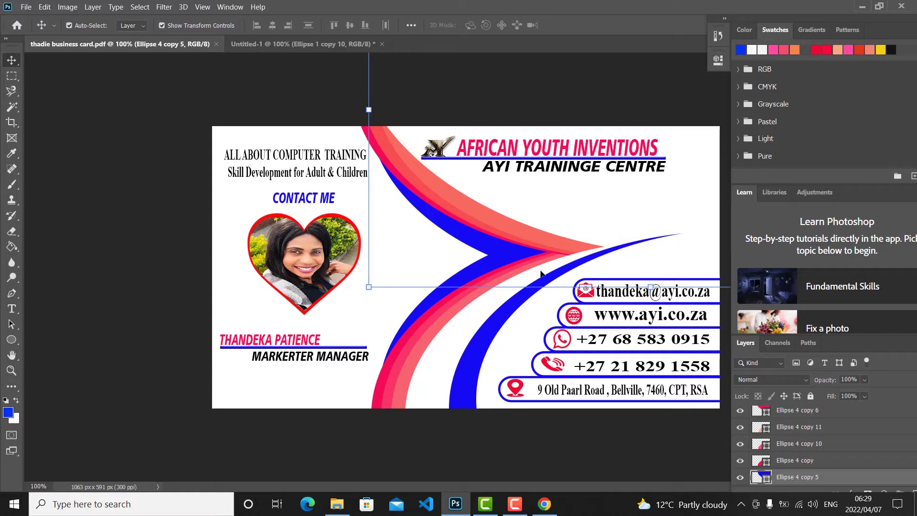
click(274, 43)
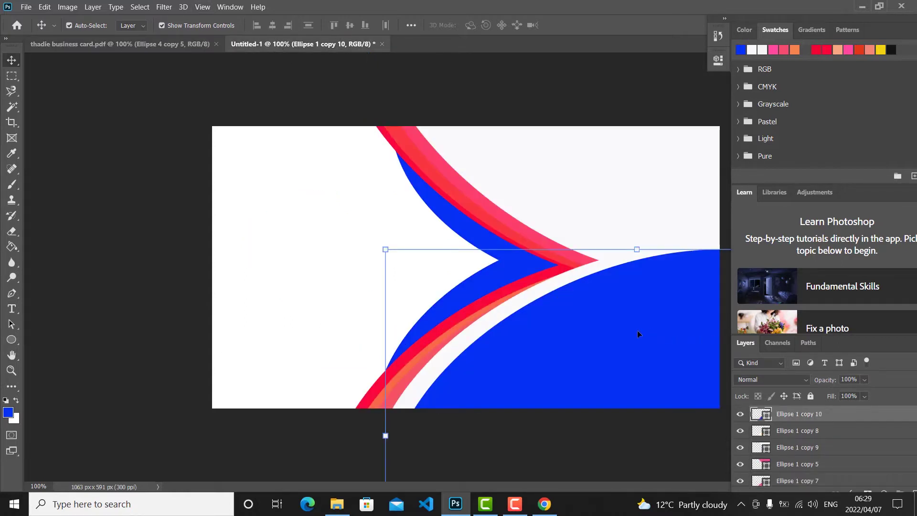
drag(639, 332, 647, 335)
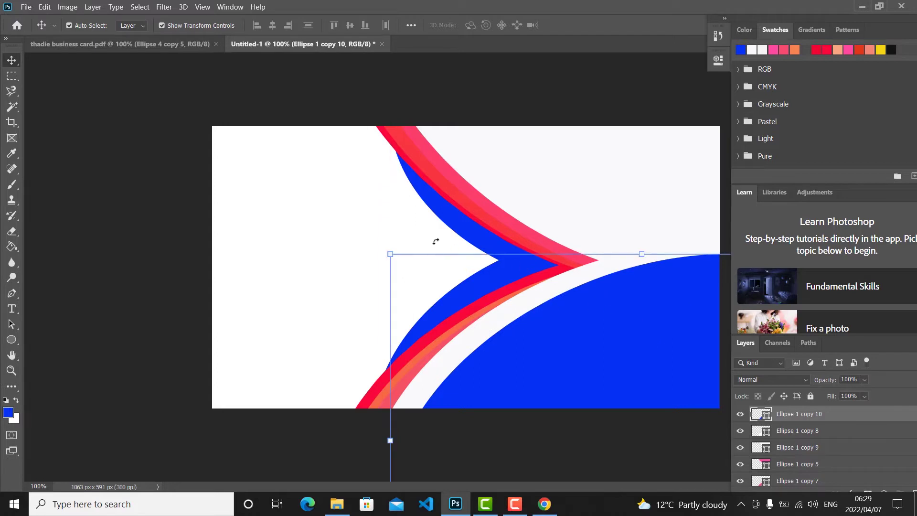
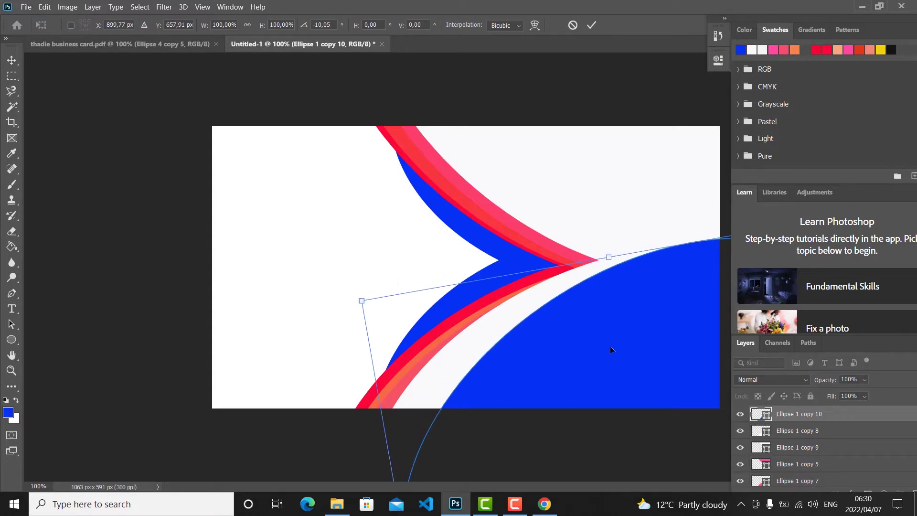
Finalize the rotated ellipse's position and duplicate the Ellipse 1 copy 10 layer.
drag(607, 341, 613, 339)
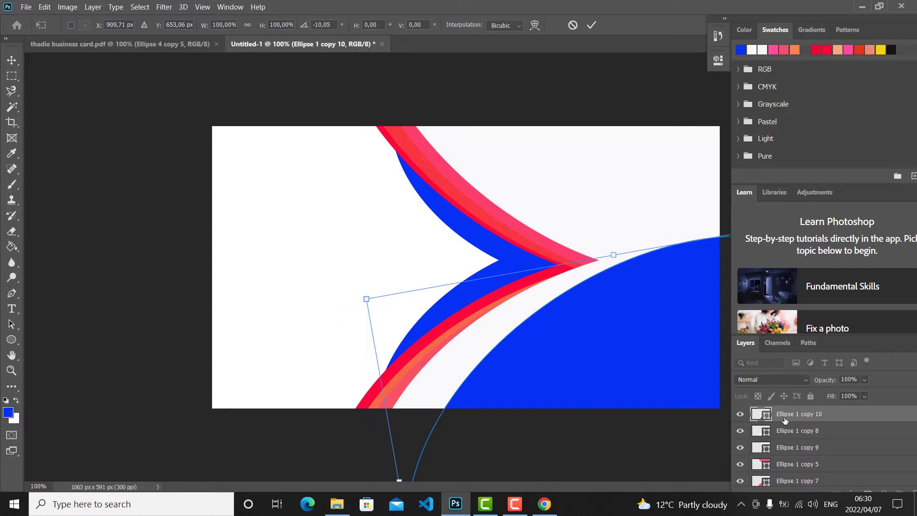
key(Return)
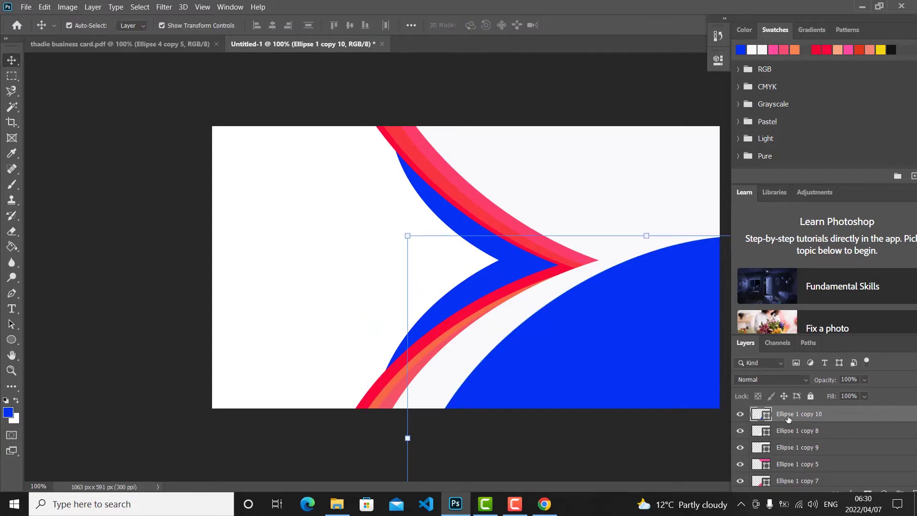
right_click(788, 420)
click(660, 54)
click(550, 134)
Fill the ellipse copy with white and rotate it about -6° to leave a thin blue swoosh.
drag(619, 324, 623, 326)
click(753, 49)
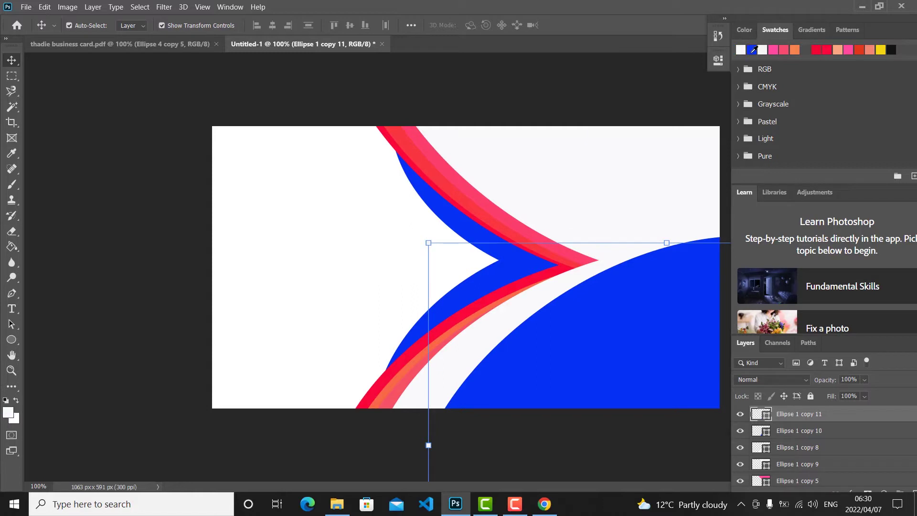
drag(425, 235, 409, 293)
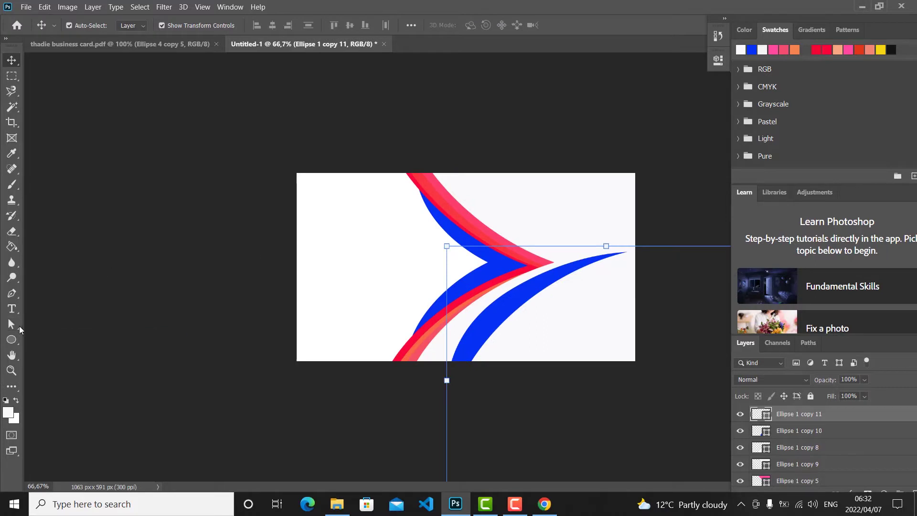
click(19, 330)
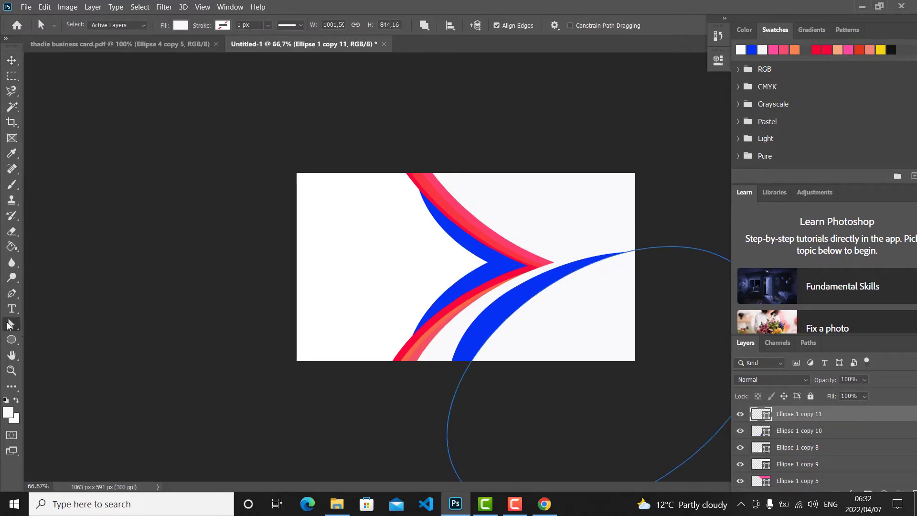
Reshape the white ellipse's anchor points so the lower swoosh tapers near the red chevron's tip.
click(448, 439)
key(ctrl+minus)
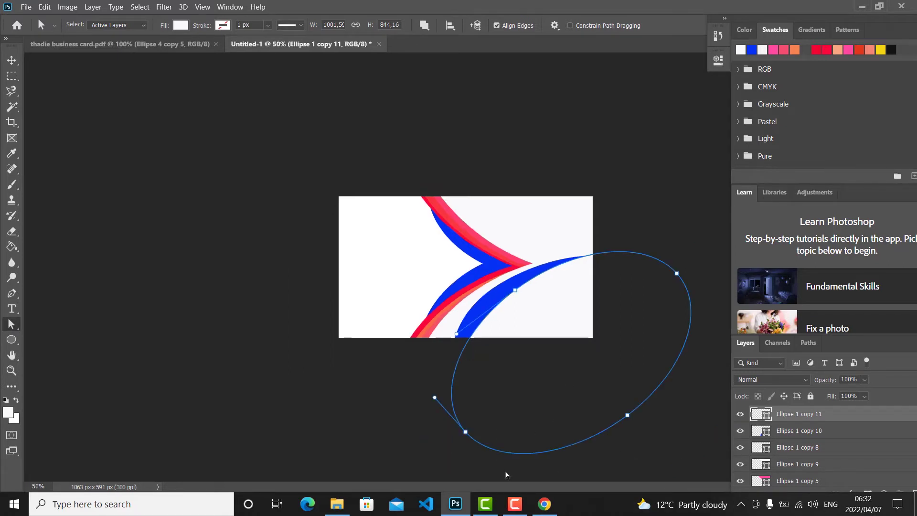
drag(467, 432, 528, 443)
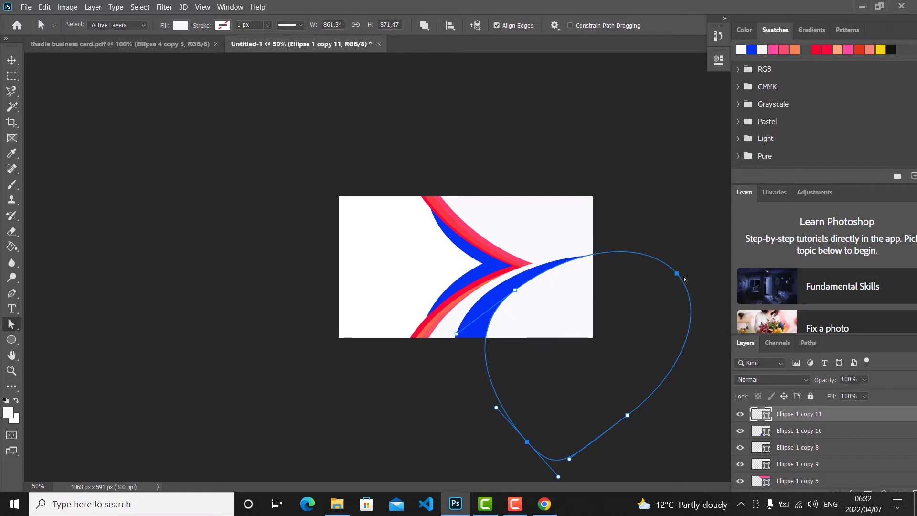
drag(678, 276, 679, 286)
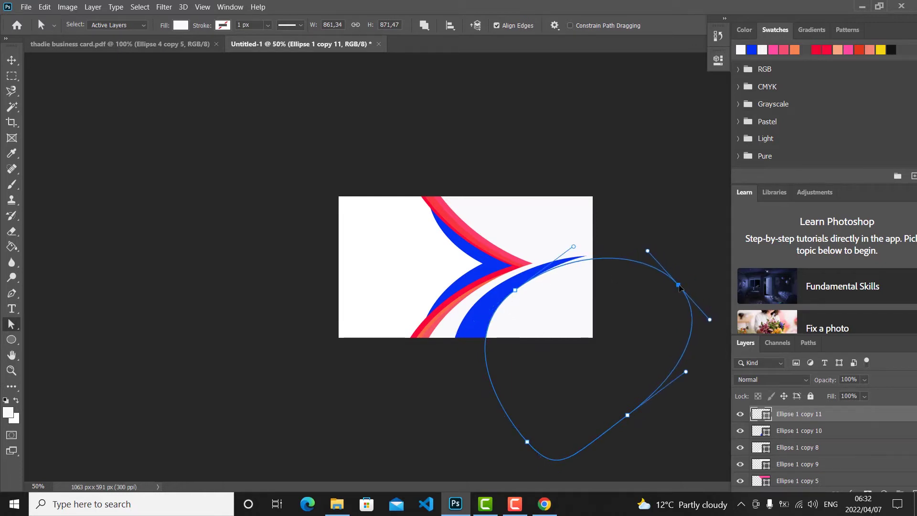
drag(515, 291, 513, 296)
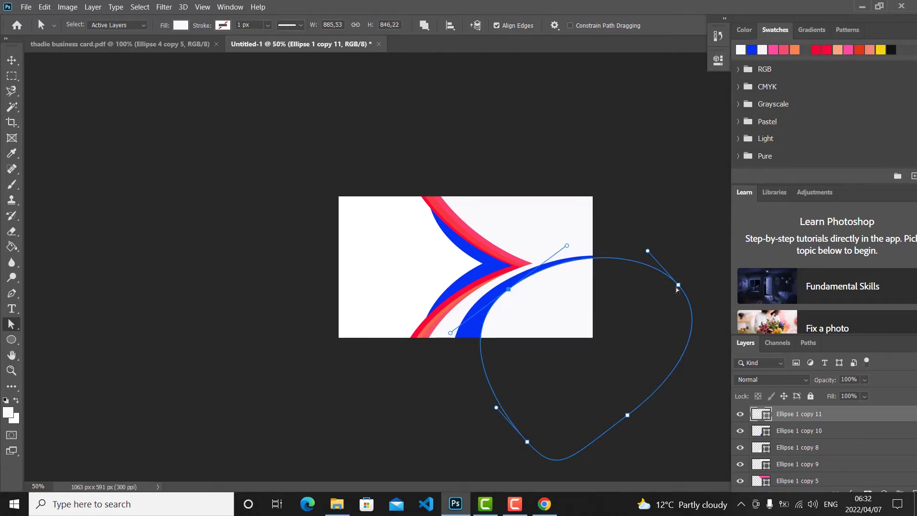
drag(681, 289, 628, 288)
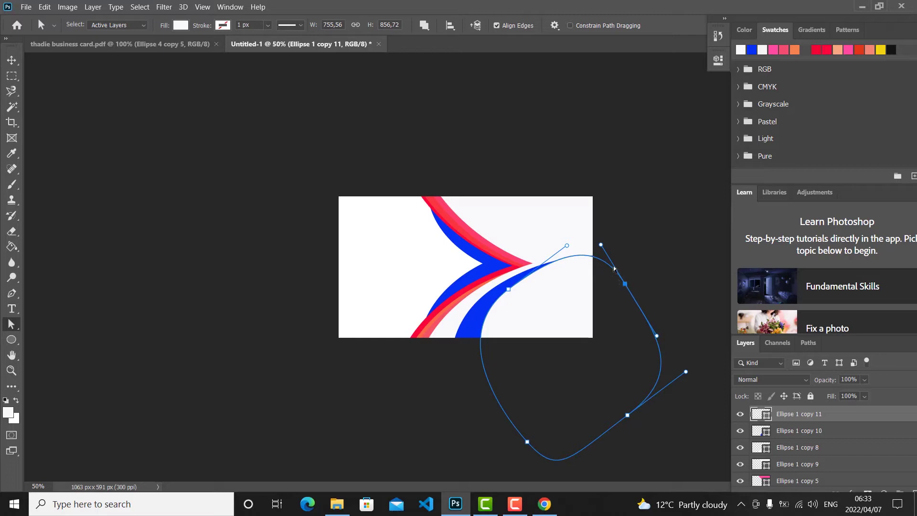
drag(568, 247, 575, 250)
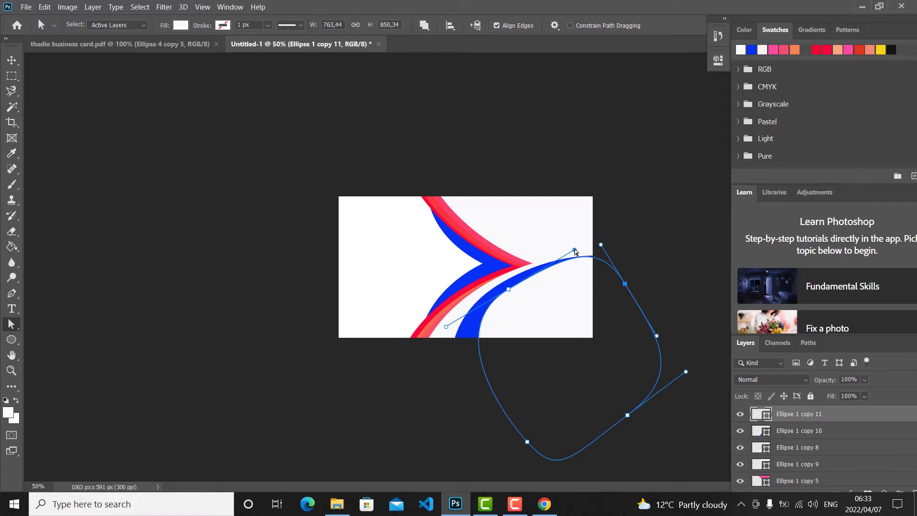
drag(507, 293, 509, 289)
drag(445, 331, 453, 324)
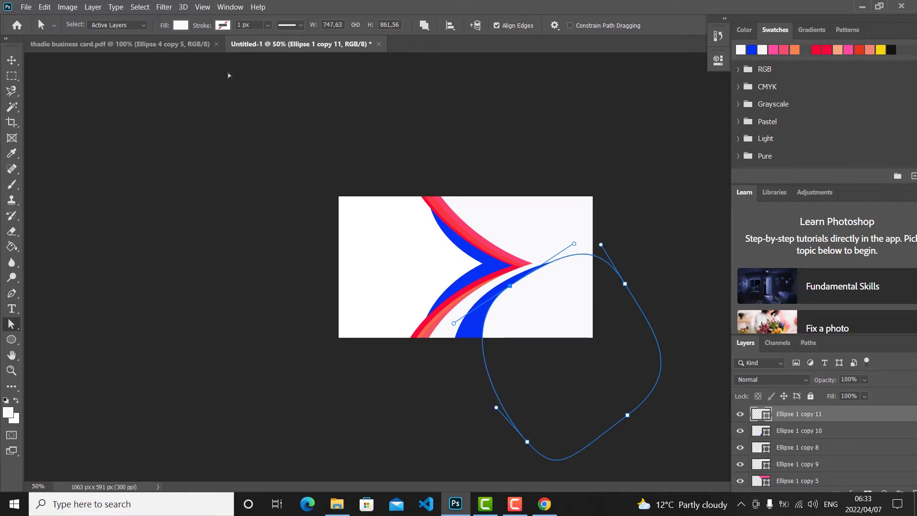
click(12, 60)
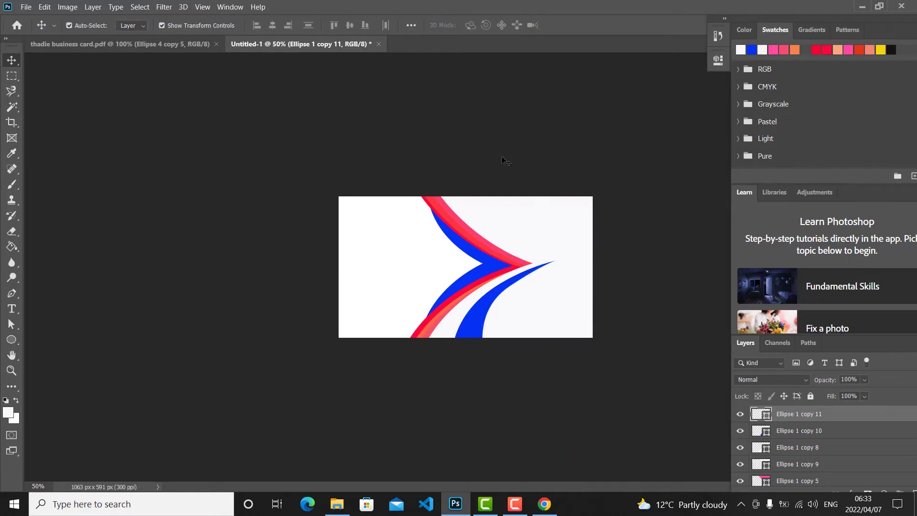
Draw a long rectangle bar on the card's left side.
click(531, 193)
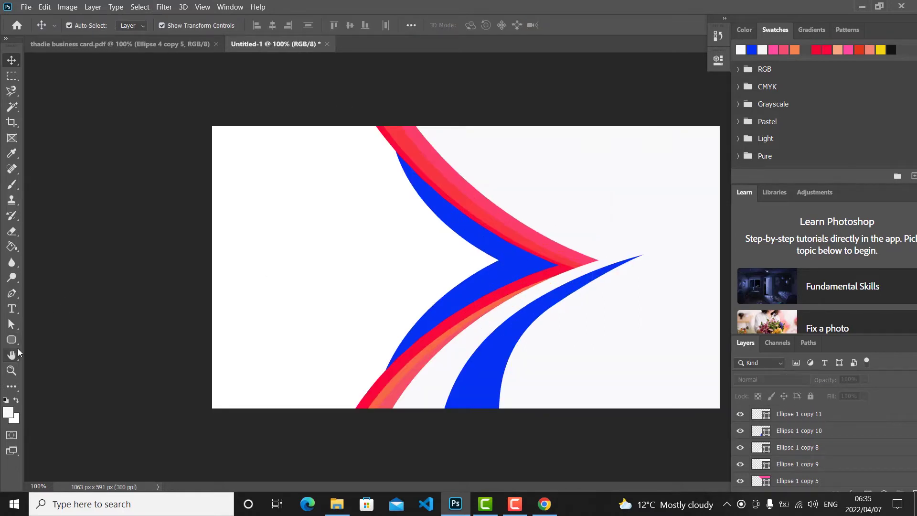
click(16, 342)
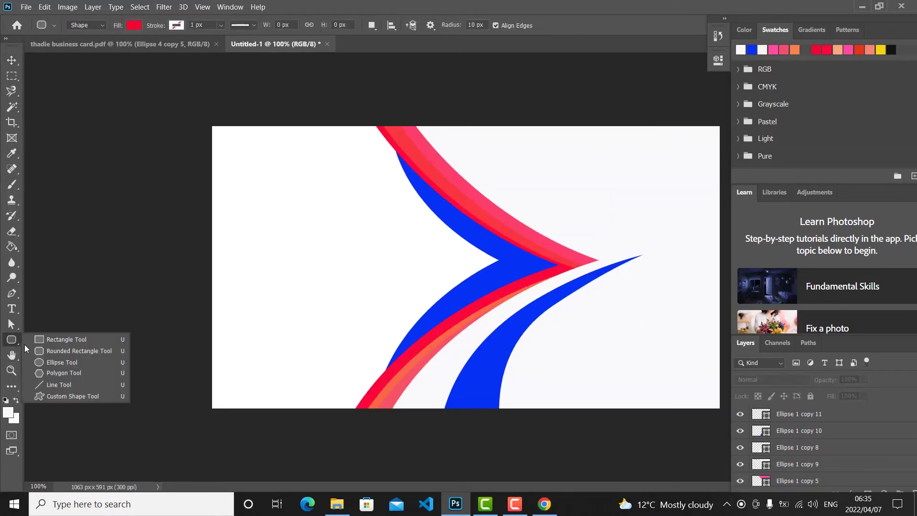
click(42, 341)
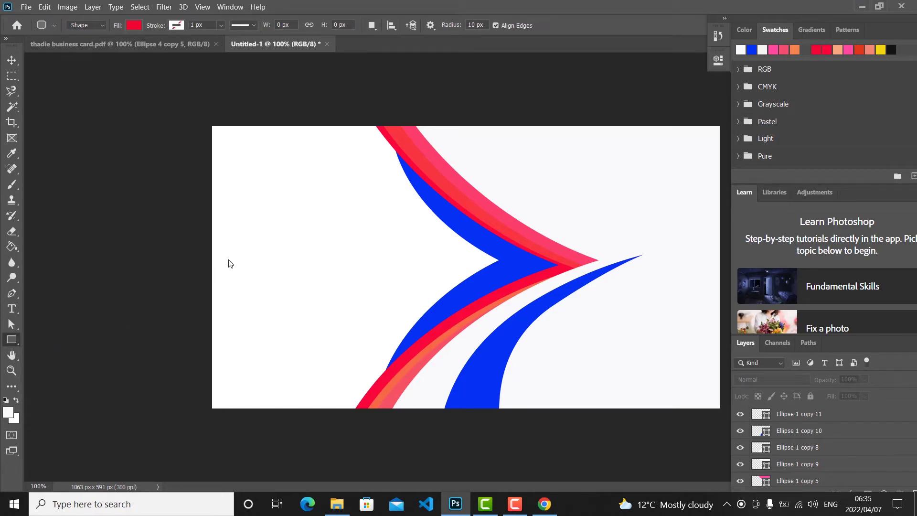
drag(229, 259, 449, 281)
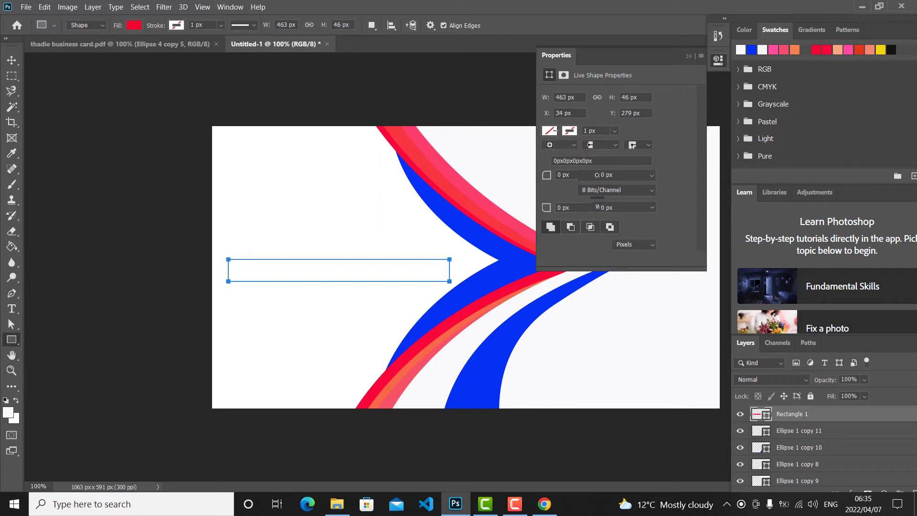
Give the bar no fill, a 3 px blue stroke and 100 corner radius on all corners.
click(550, 132)
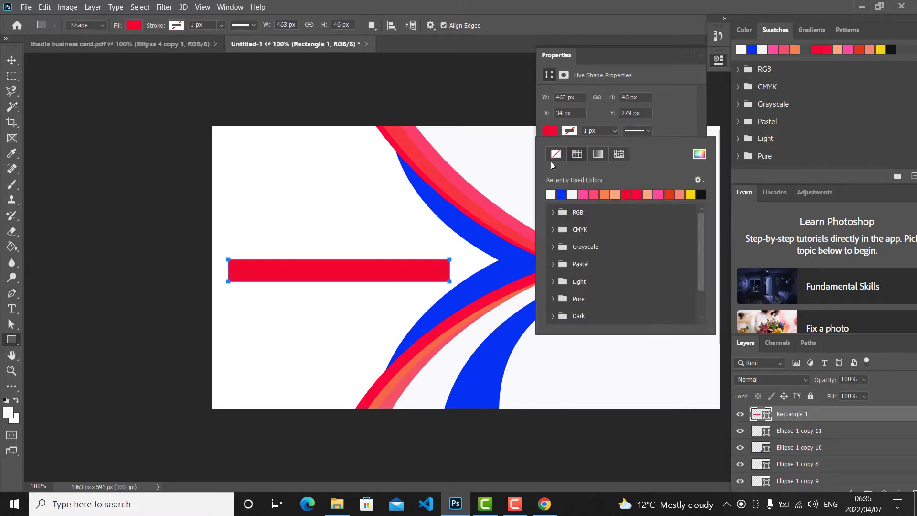
click(576, 131)
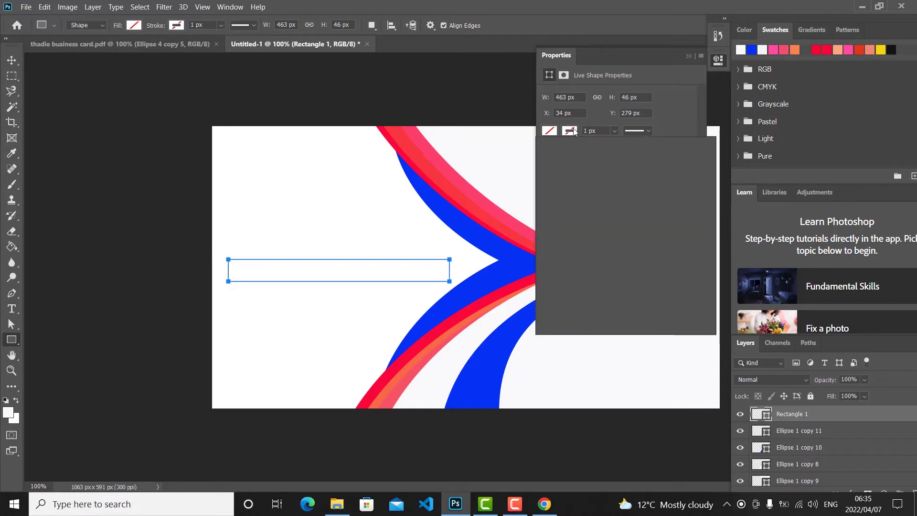
click(563, 193)
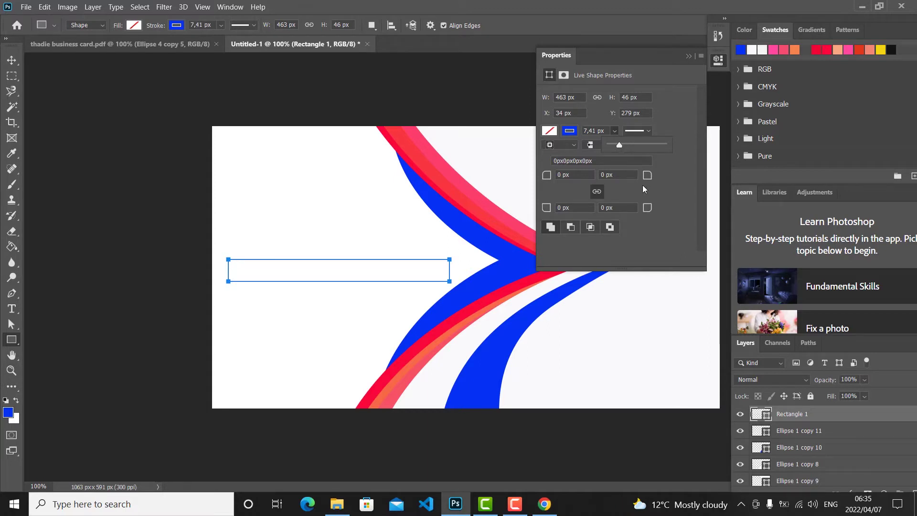
drag(572, 176, 546, 175)
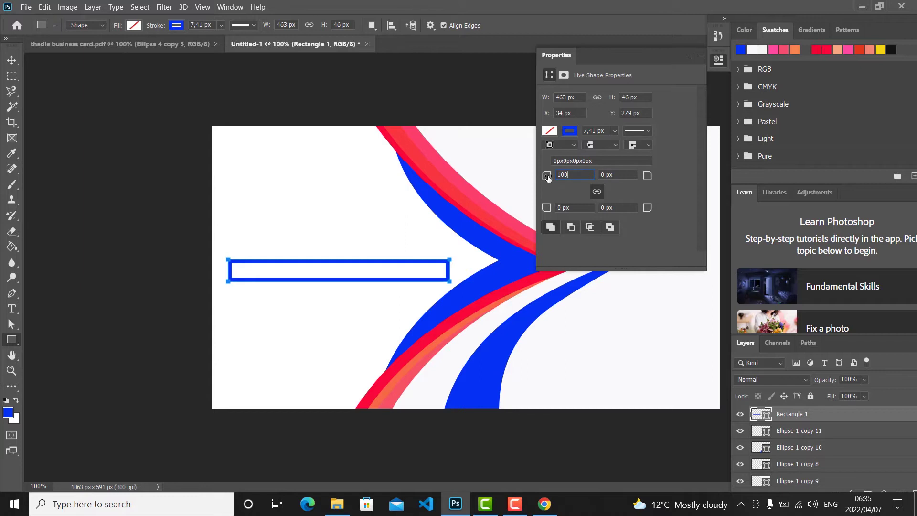
key(Return)
click(615, 130)
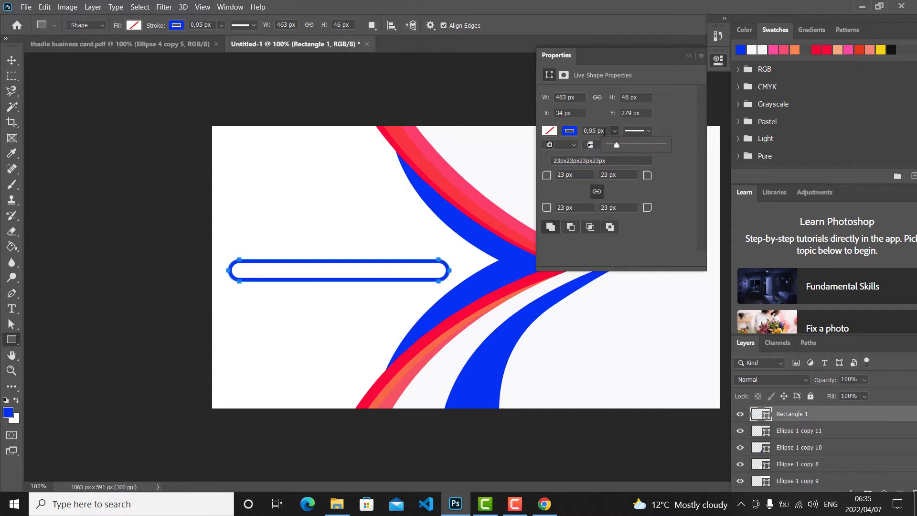
click(615, 142)
text(3)
key(Return)
click(688, 56)
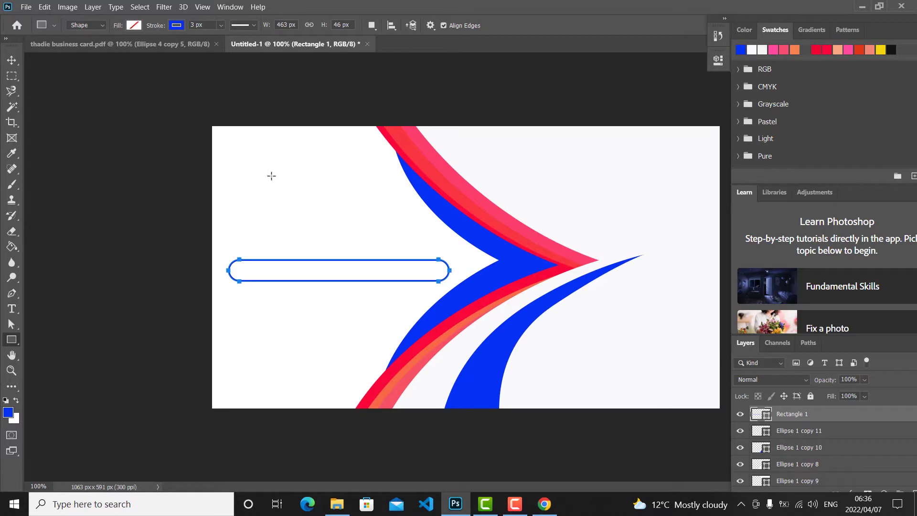
click(14, 62)
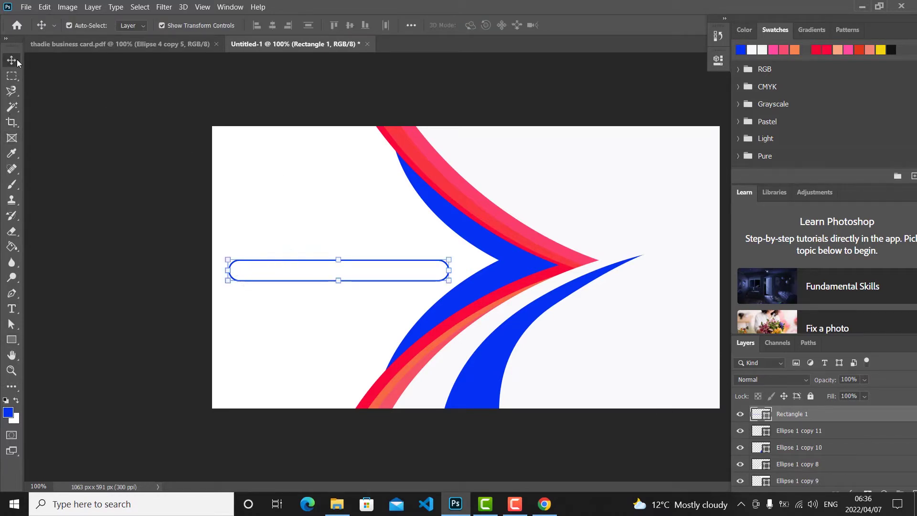
Position the rounded bar at the card's lower right, checking against the reference card.
drag(304, 266, 664, 376)
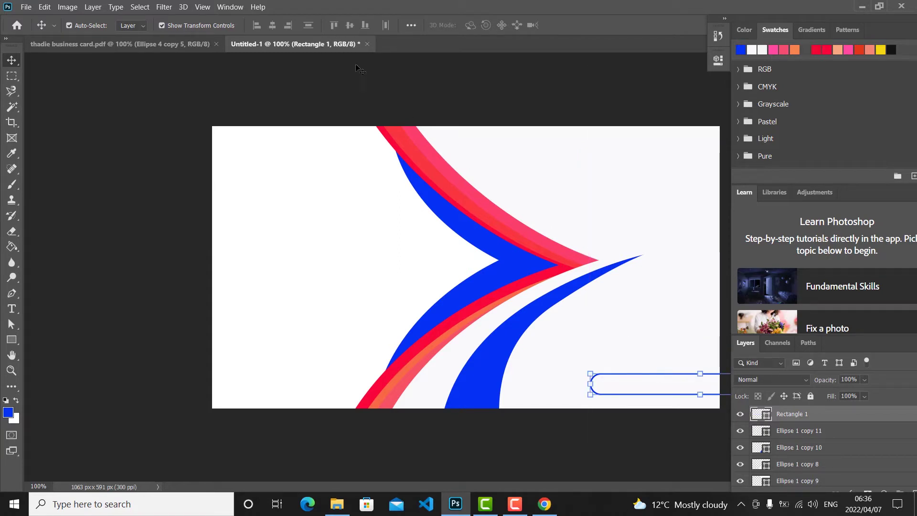
click(152, 44)
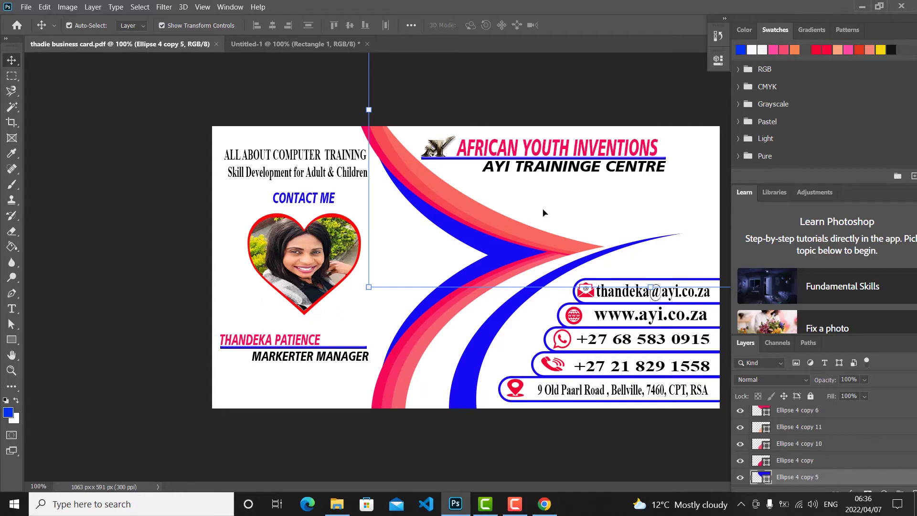
key(ctrl+Tab)
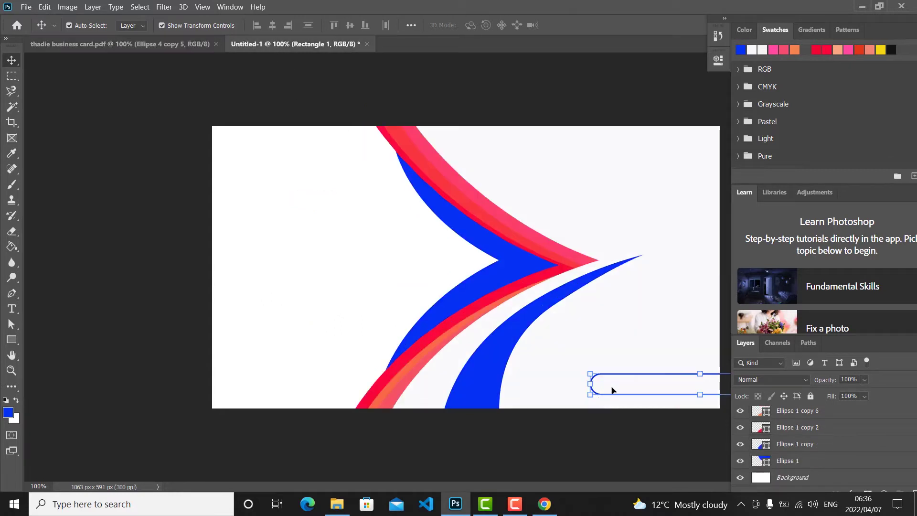
drag(618, 375, 602, 377)
Duplicate the bar twice, moving the first copy up above the original.
right_click(778, 415)
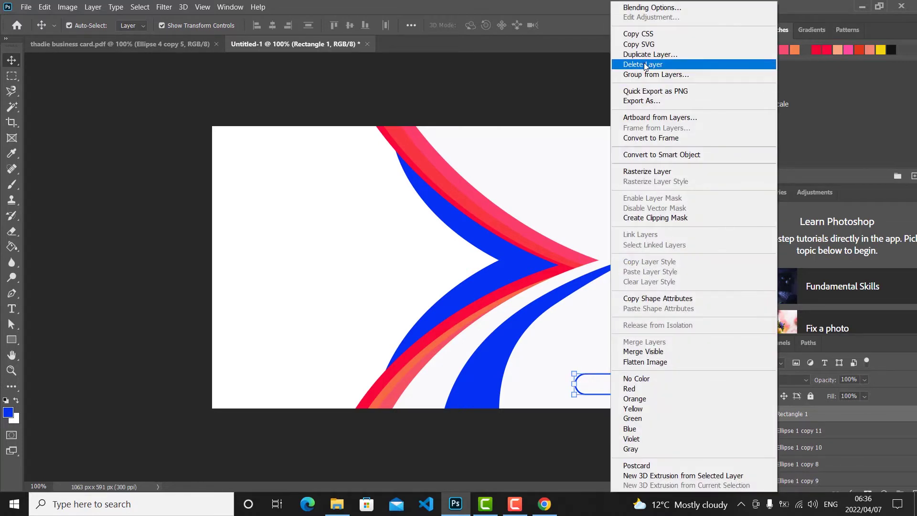
click(645, 54)
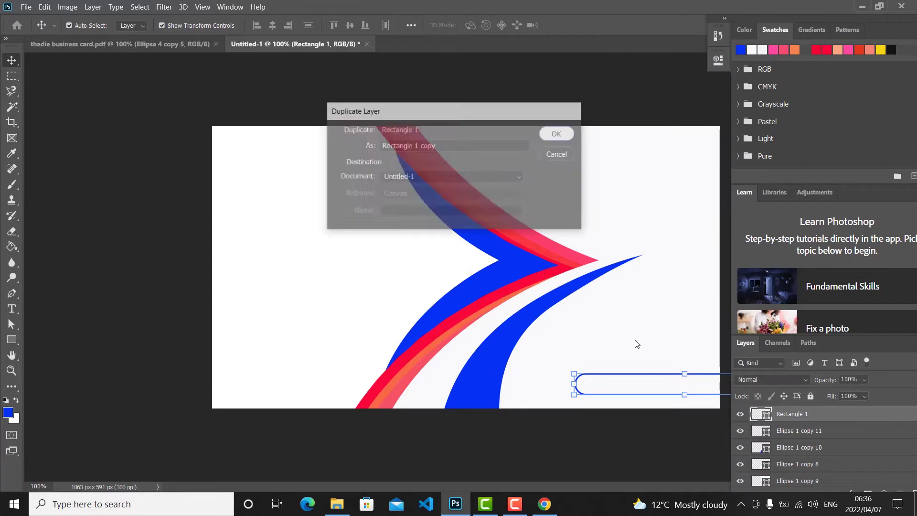
key(Return)
drag(622, 377, 635, 351)
right_click(775, 418)
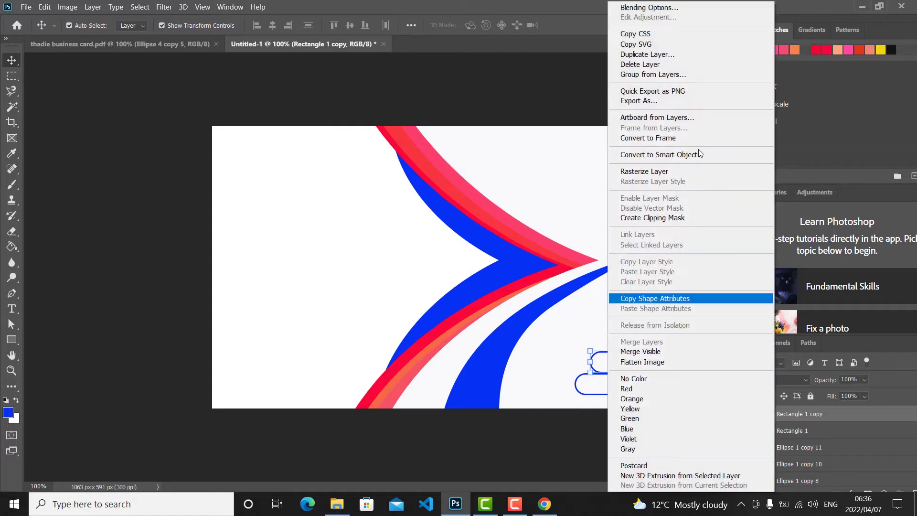
click(642, 55)
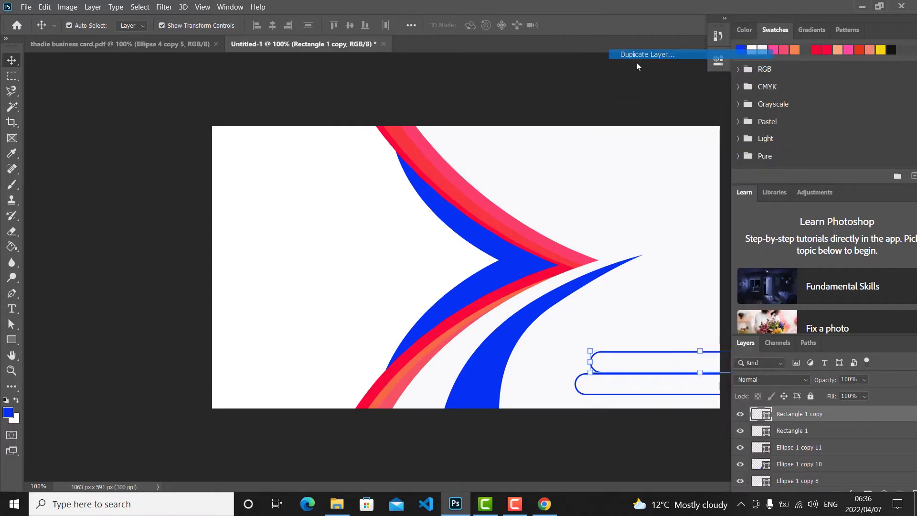
click(556, 134)
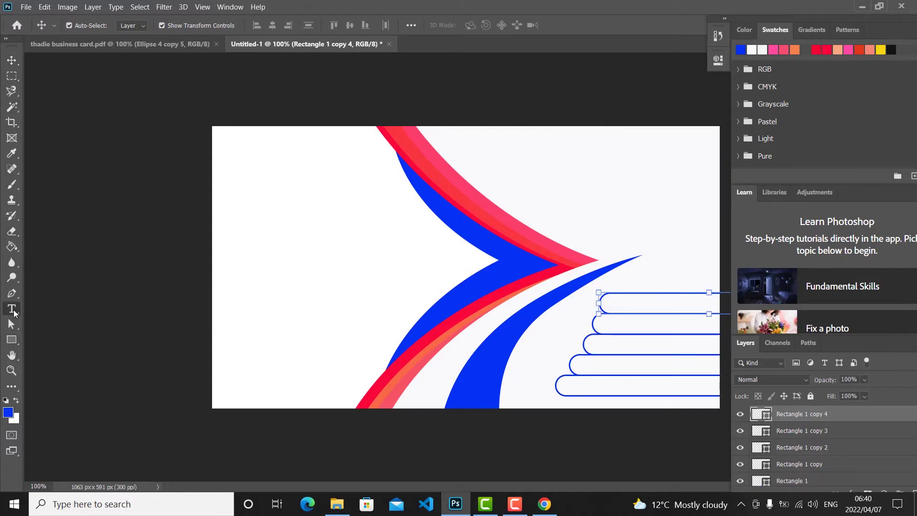
Add a text layer with the contact phone number and scale it down toward the upper left.
key(t)
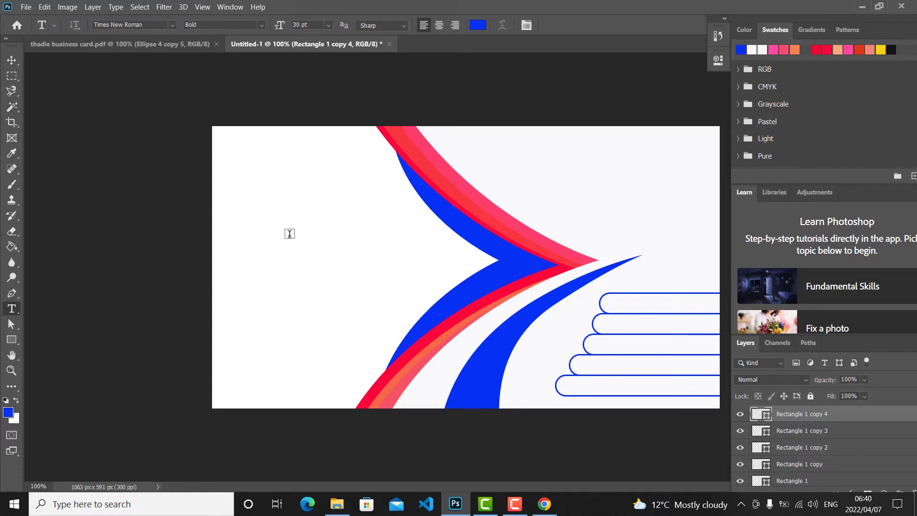
click(290, 233)
click(312, 225)
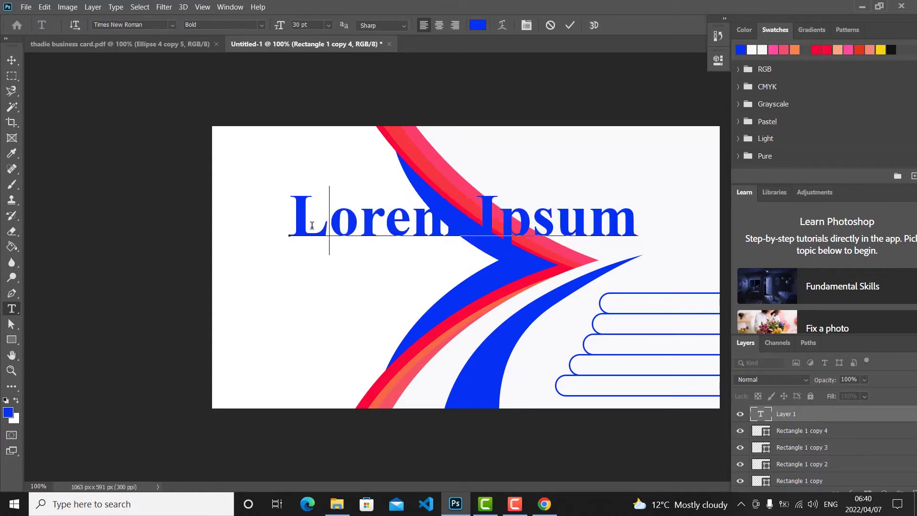
key(ctrl+a)
text(0)
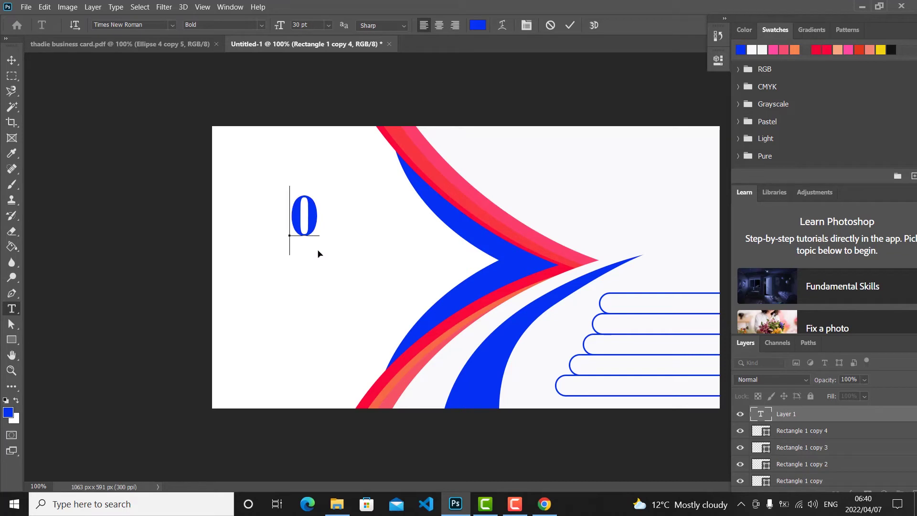
key(BackSpace)
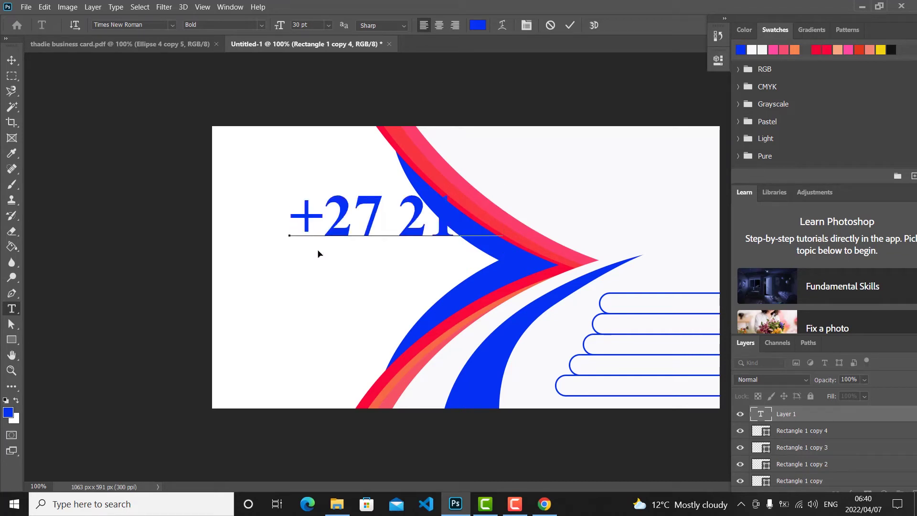
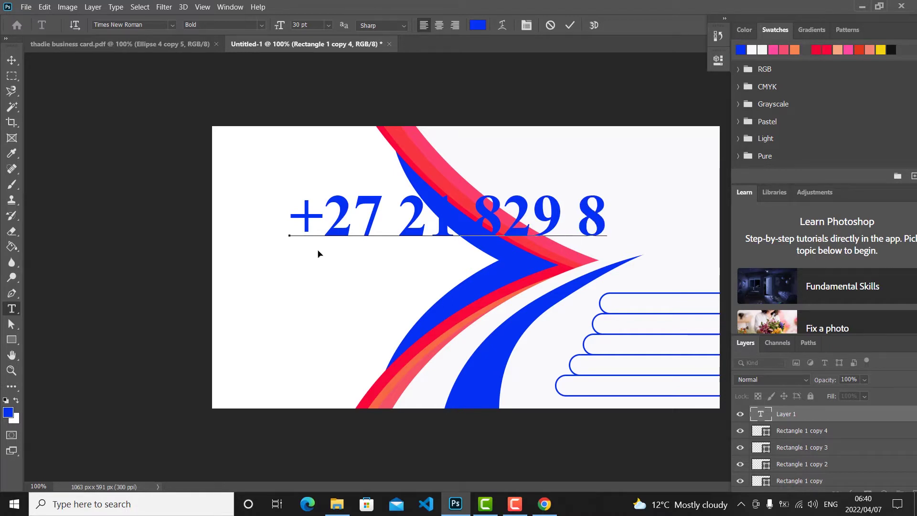
key(ctrl+Return)
key(ctrl+t)
drag(637, 220, 347, 225)
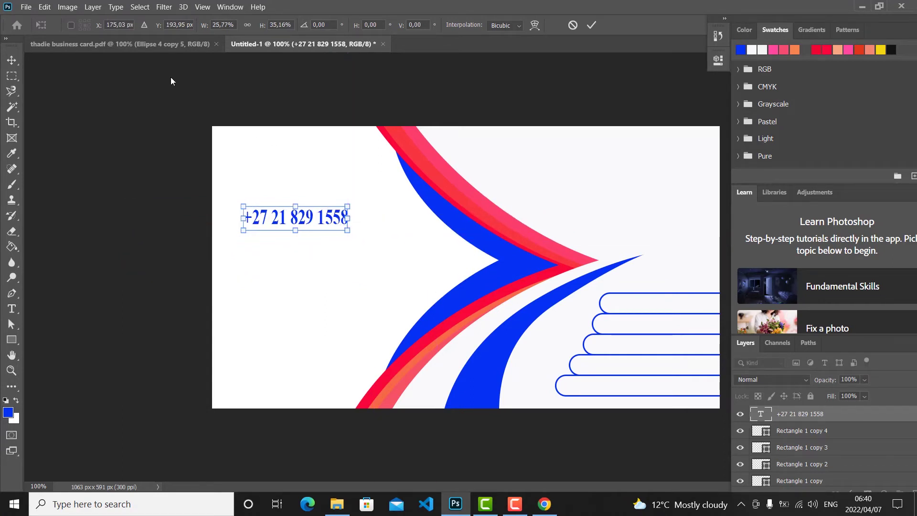
Apply the phone number's new size and compare with the reference card.
key(Return)
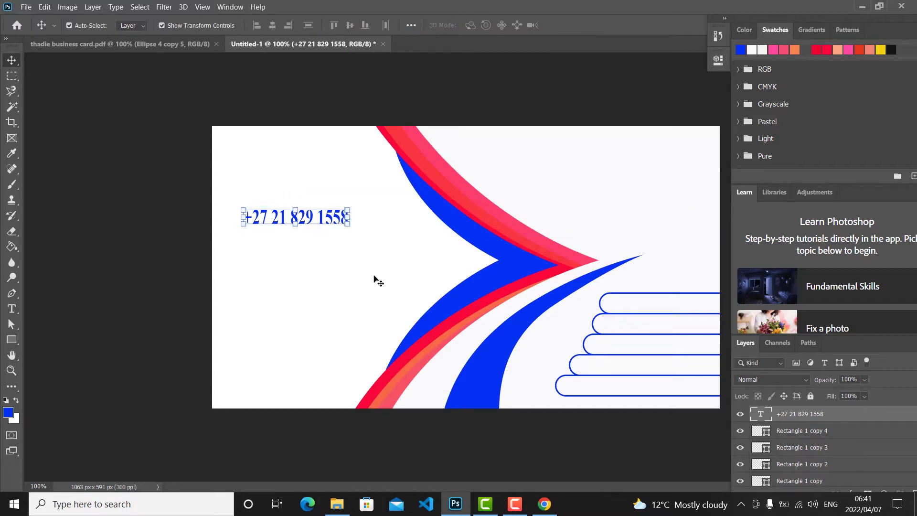
click(153, 39)
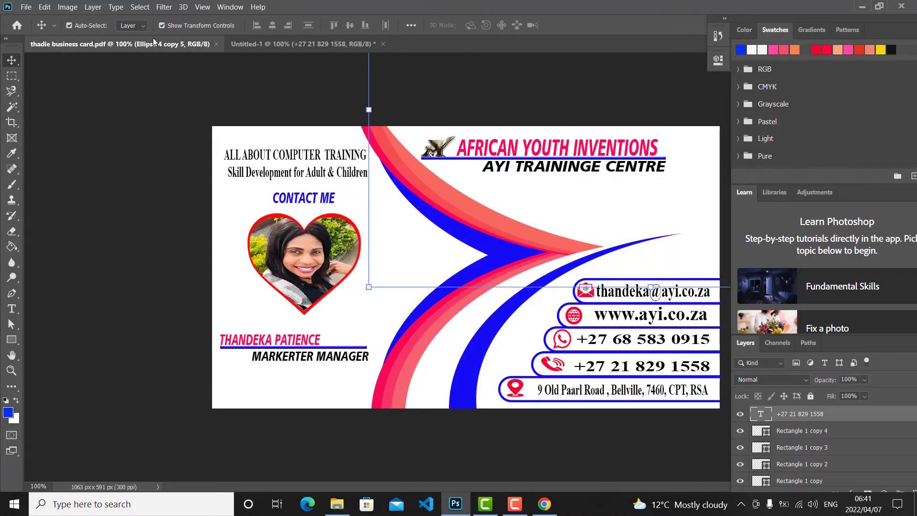
click(280, 45)
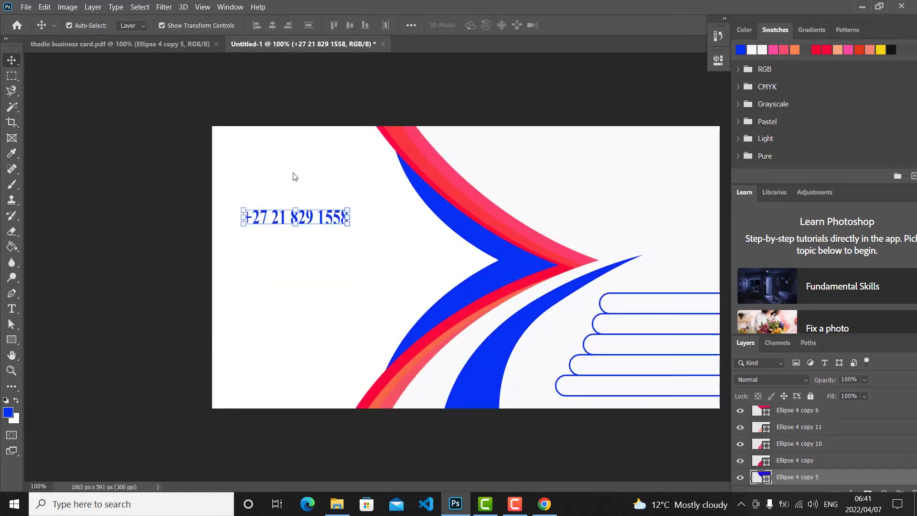
Recolour all the phone number text black.
click(12, 309)
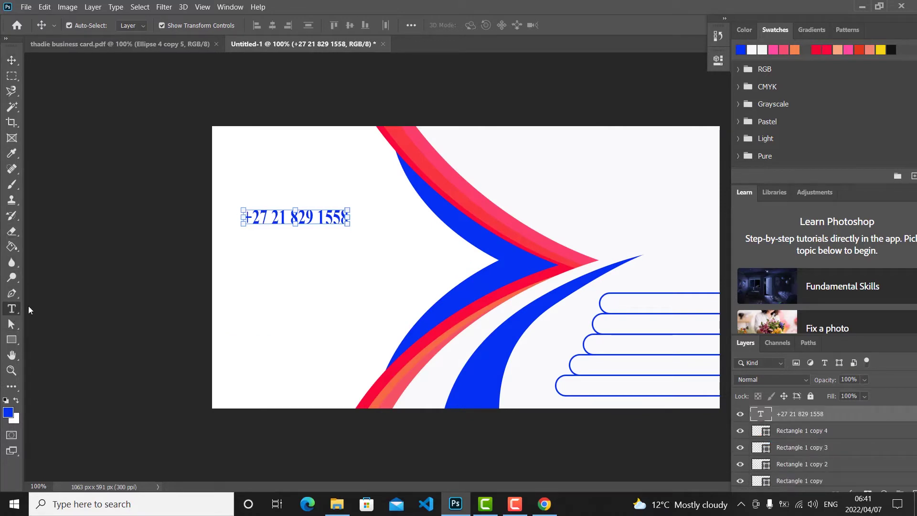
click(288, 217)
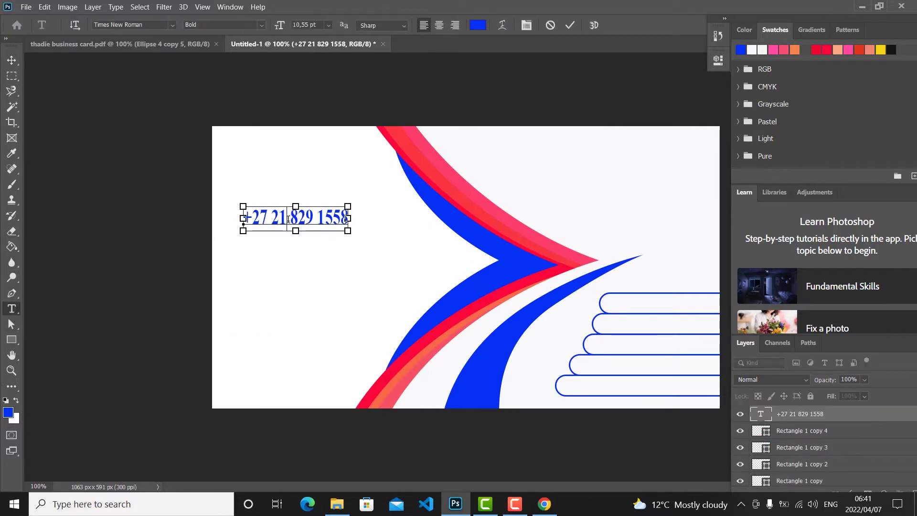
key(ctrl+a)
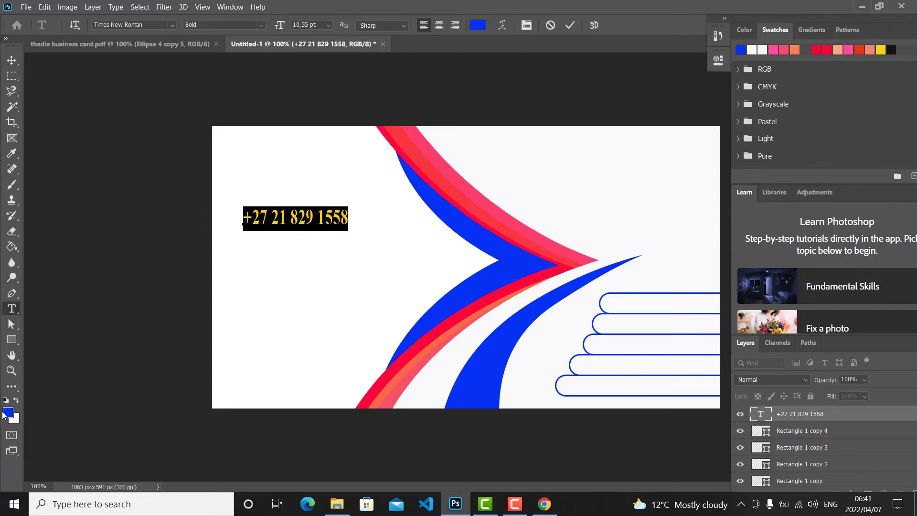
click(9, 414)
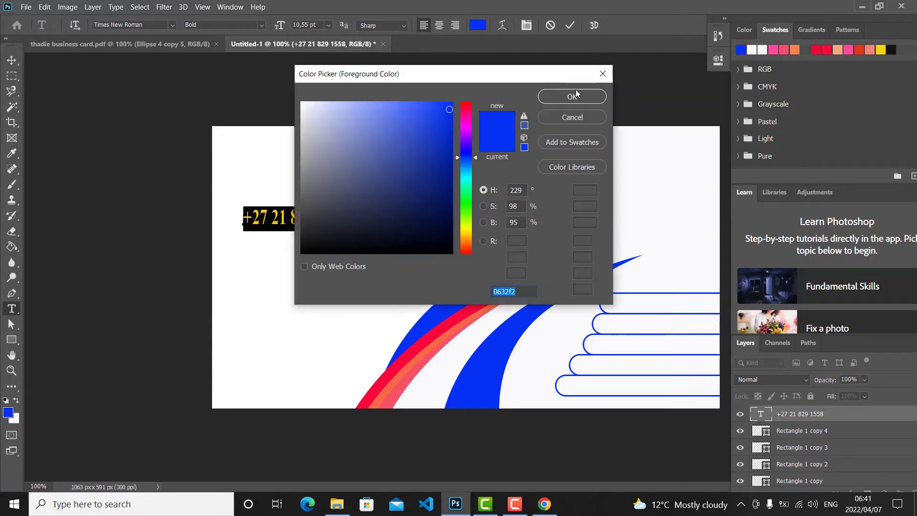
click(603, 73)
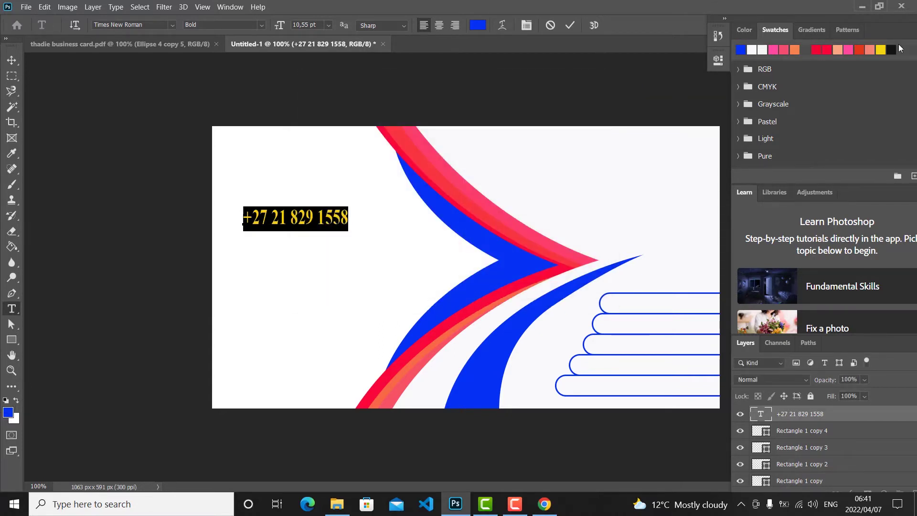
click(891, 49)
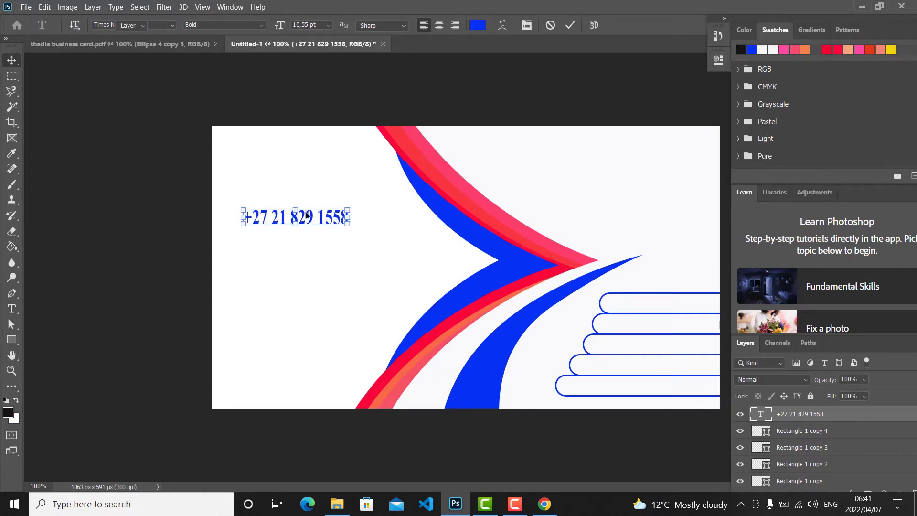
key(Escape)
Move the phone number text into the stacked bars at the lower right.
key(v)
drag(319, 217, 691, 327)
key(ctrl+t)
click(13, 62)
click(674, 168)
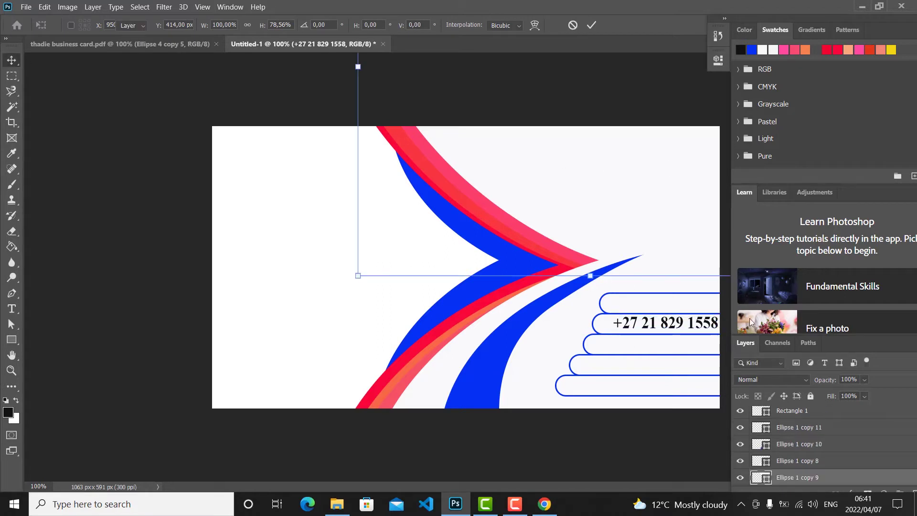
click(663, 323)
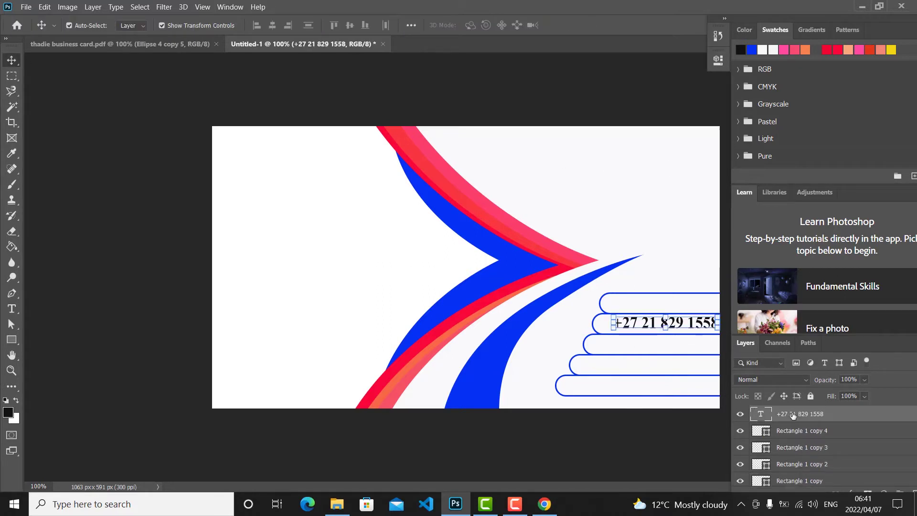
Duplicate the phone number twice, placing copies in the top and third bars.
right_click(793, 414)
click(665, 61)
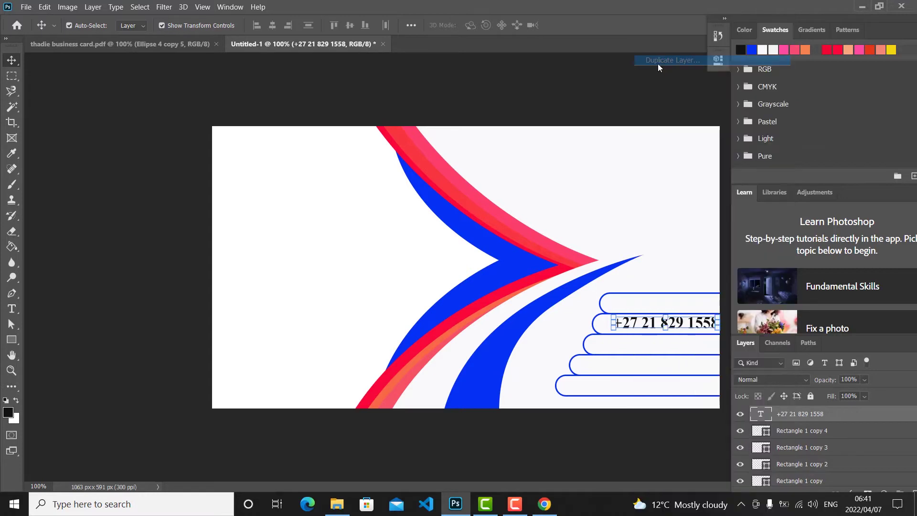
click(553, 132)
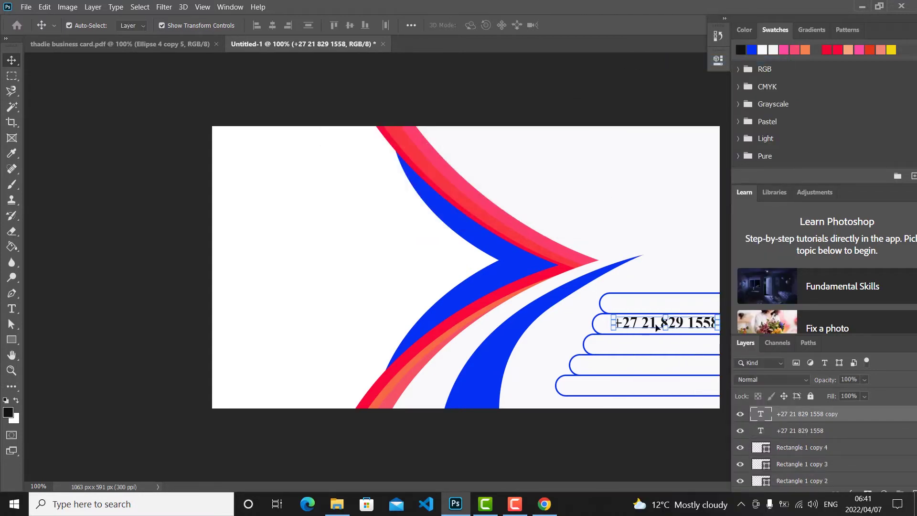
drag(648, 325, 648, 308)
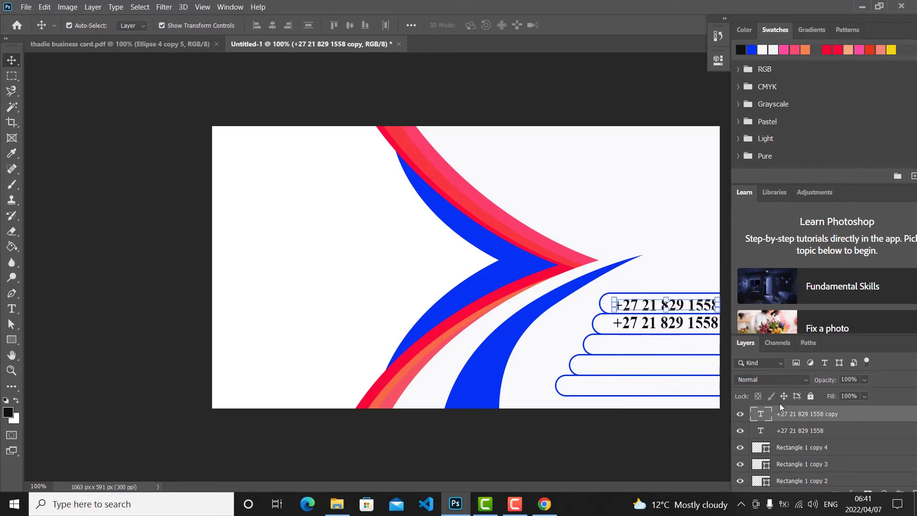
right_click(792, 416)
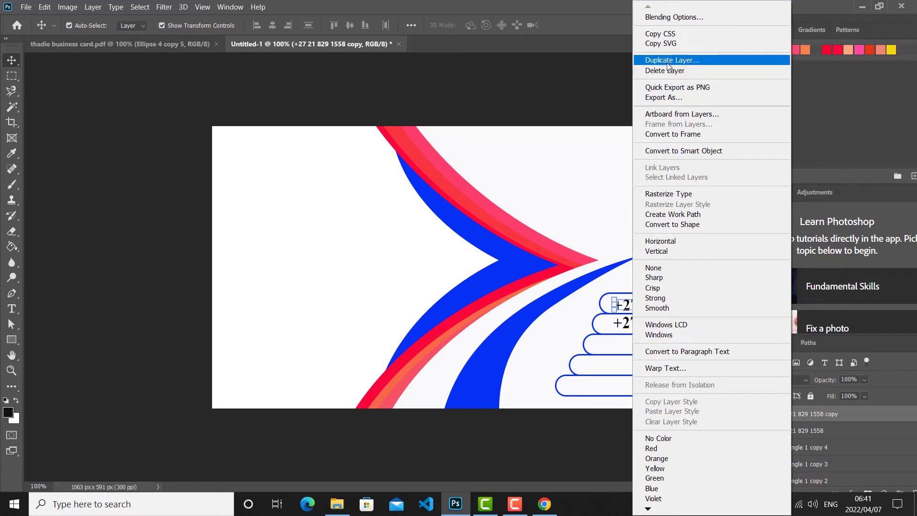
click(669, 60)
click(554, 134)
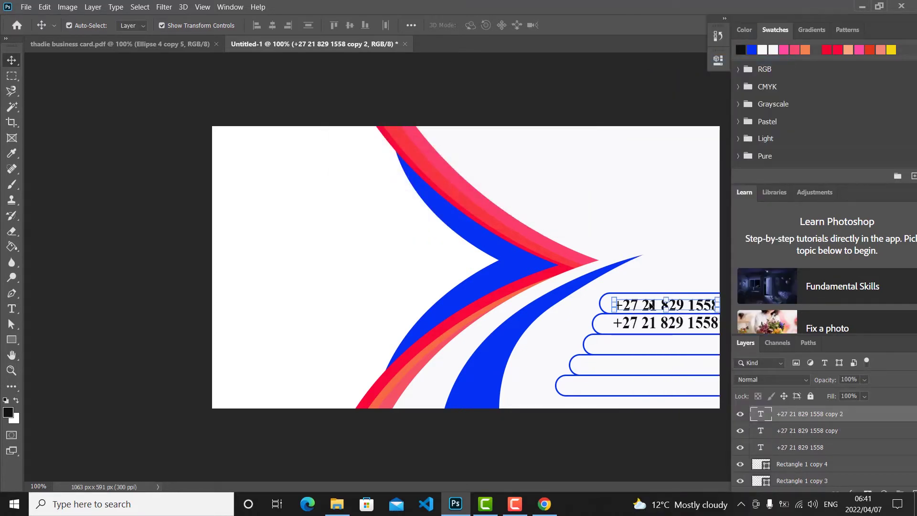
drag(650, 306, 650, 346)
double_click(640, 336)
text(www)
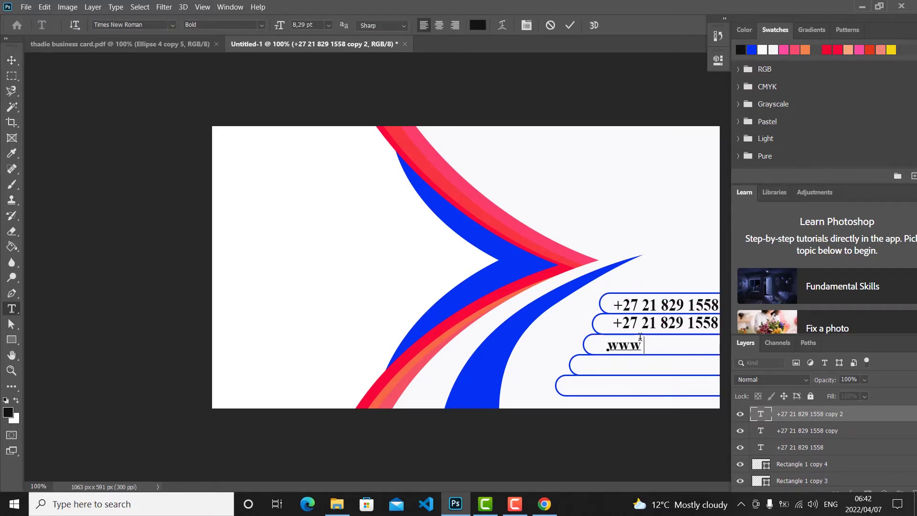
text(.ayi.co.za)
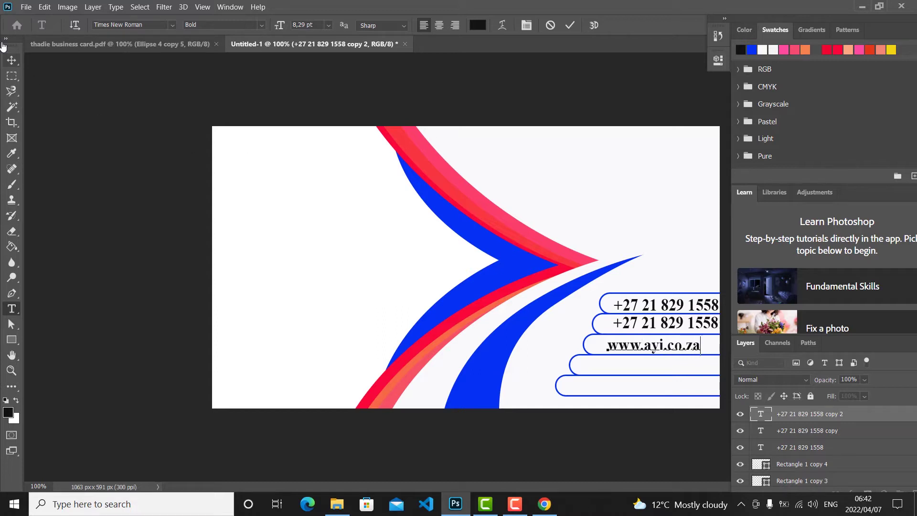
click(11, 60)
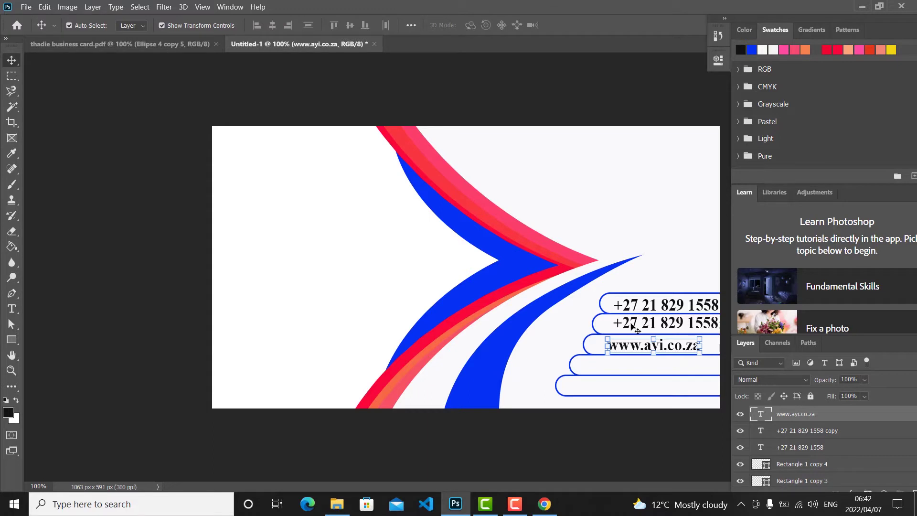
drag(637, 325, 624, 345)
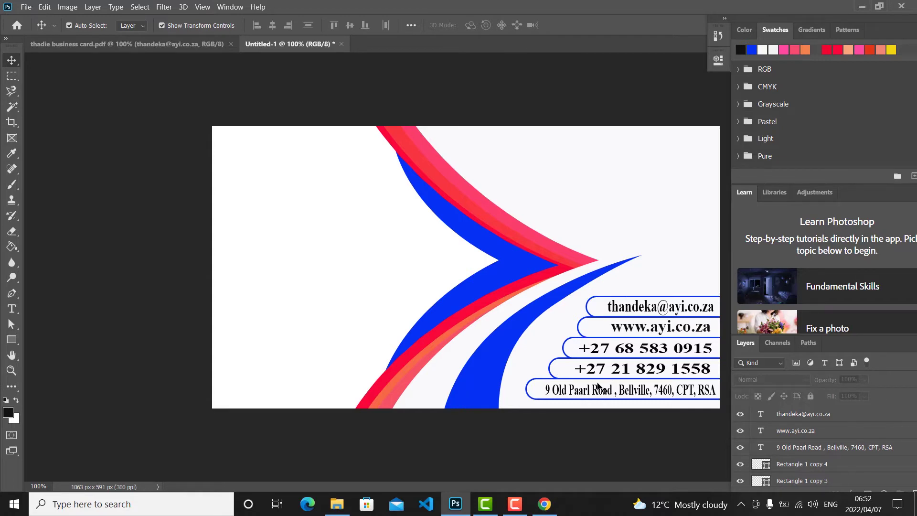
Compare the card with the finished reference, then switch over to the web browser.
key(ctrl+Tab)
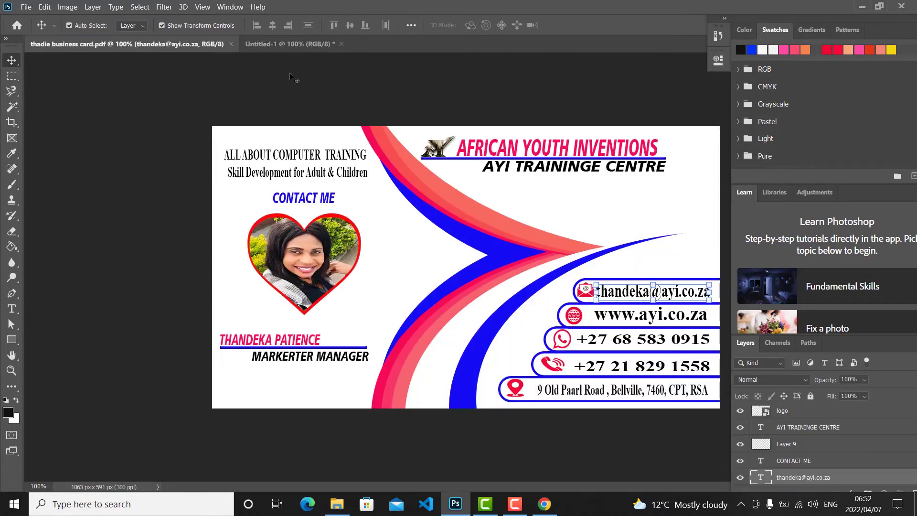
click(267, 42)
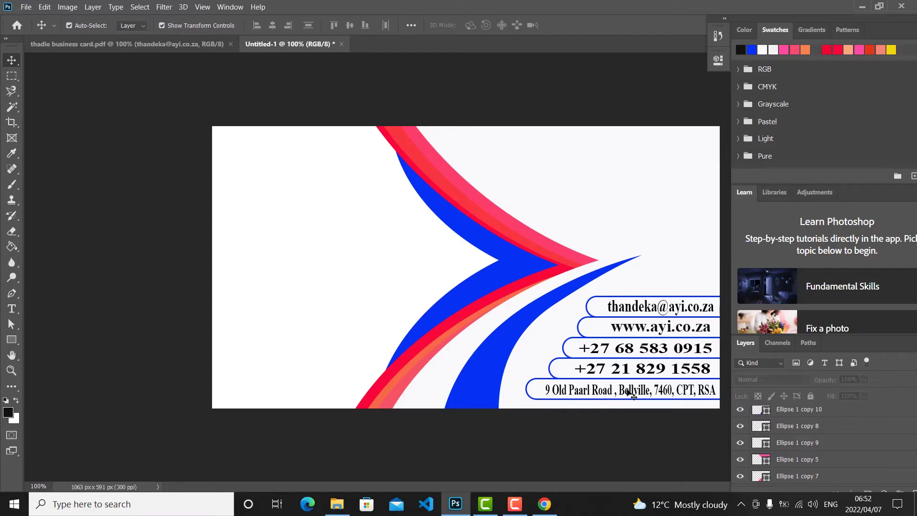
click(545, 504)
Search Google in a new tab for 'email symbol' images.
click(304, 9)
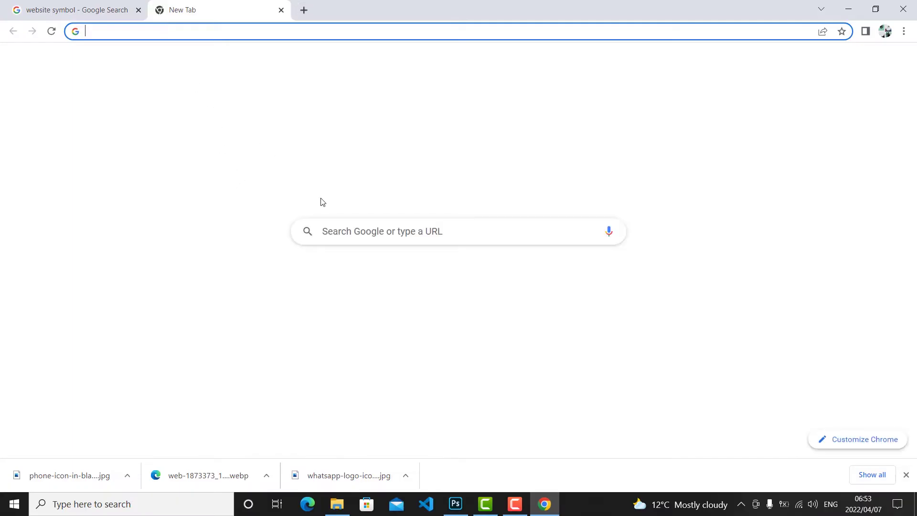
click(331, 232)
text(email )
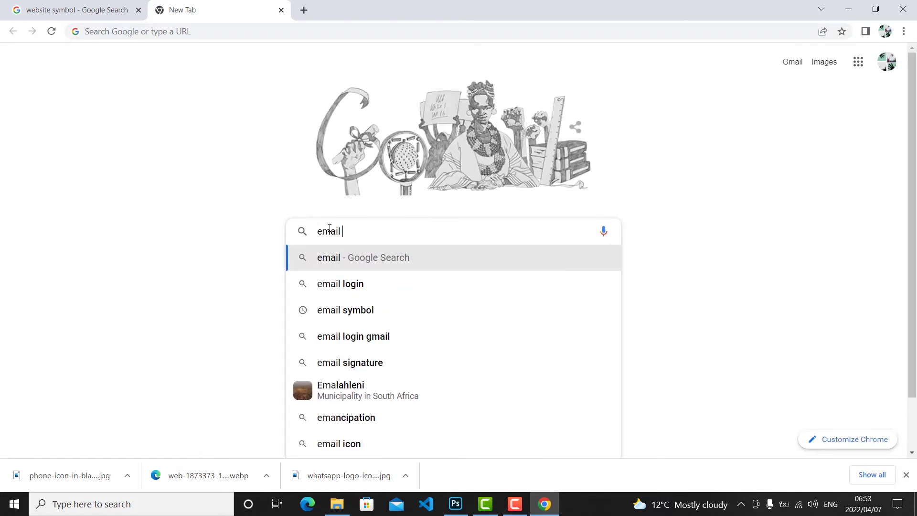
text(sy,m)
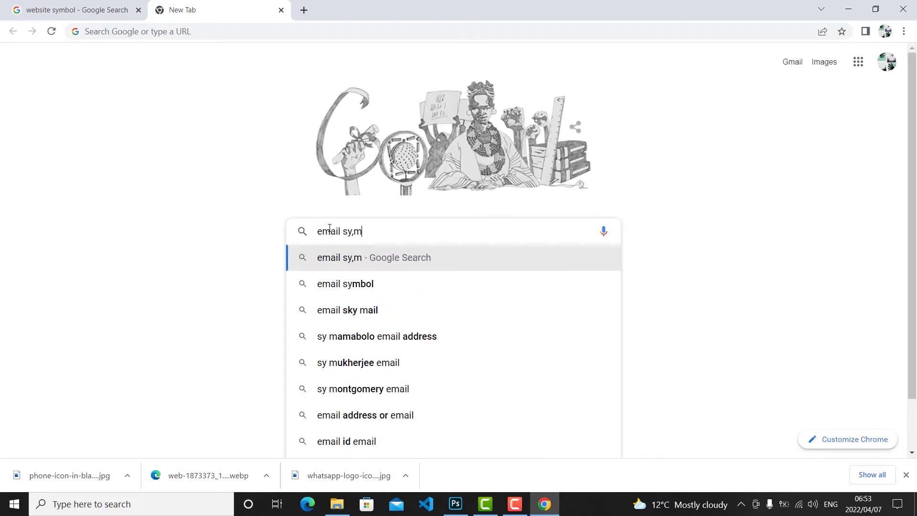
text(bol)
key(Return)
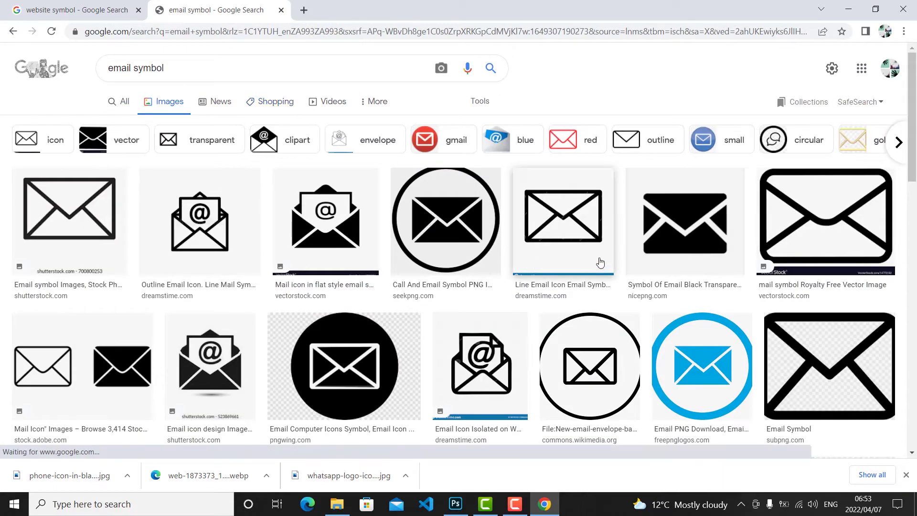
Copy the black envelope icon image and return to Photoshop.
click(681, 231)
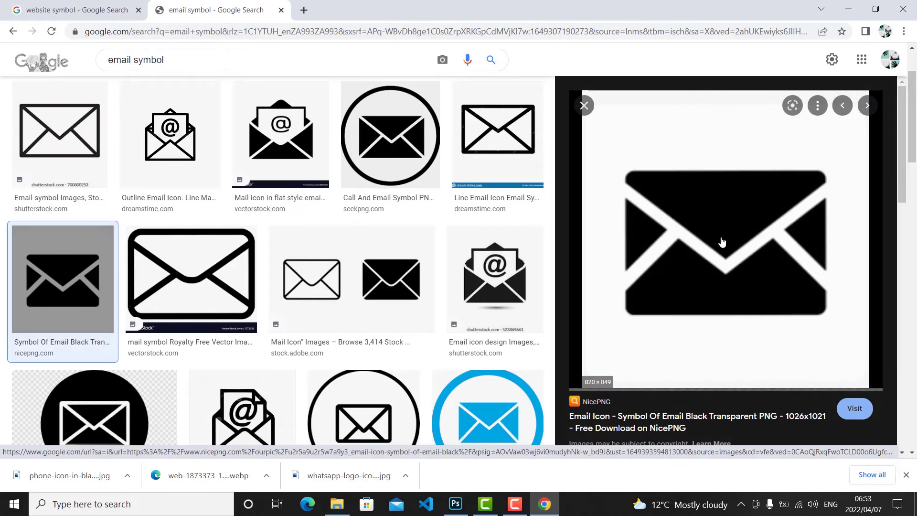
right_click(714, 184)
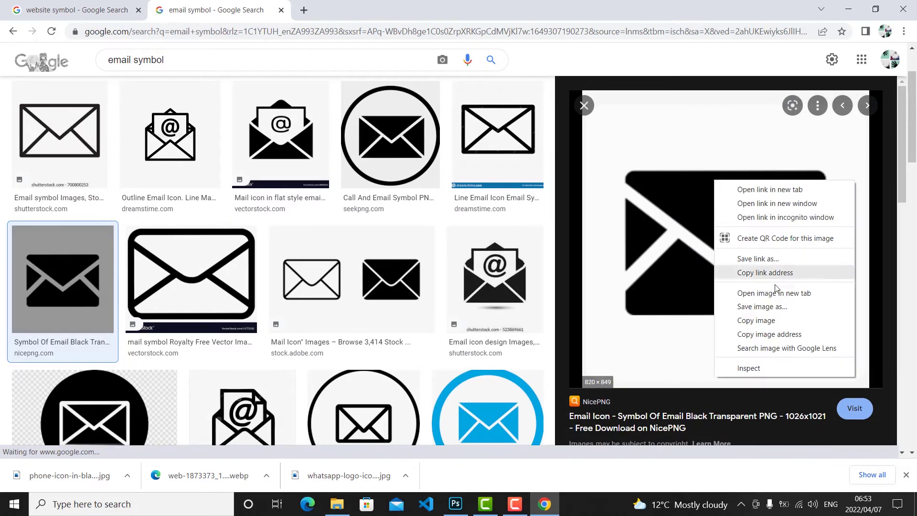
click(754, 323)
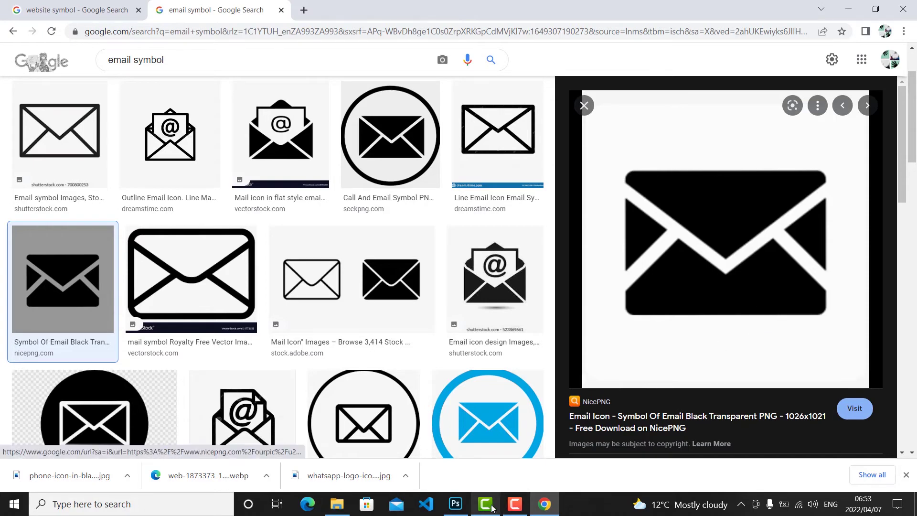
click(455, 504)
click(44, 7)
Paste the envelope icon onto the card and resize it smaller toward the left.
click(68, 105)
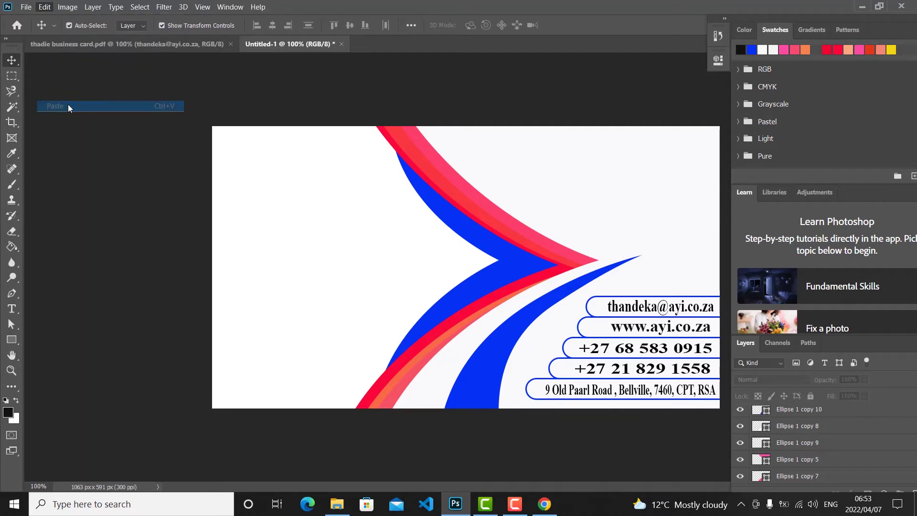
drag(466, 125, 438, 223)
drag(454, 366, 411, 245)
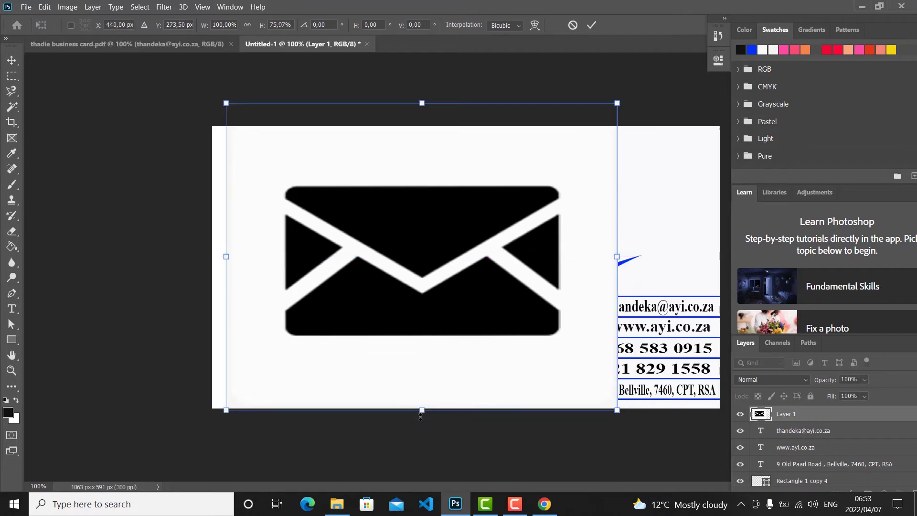
drag(420, 414, 423, 361)
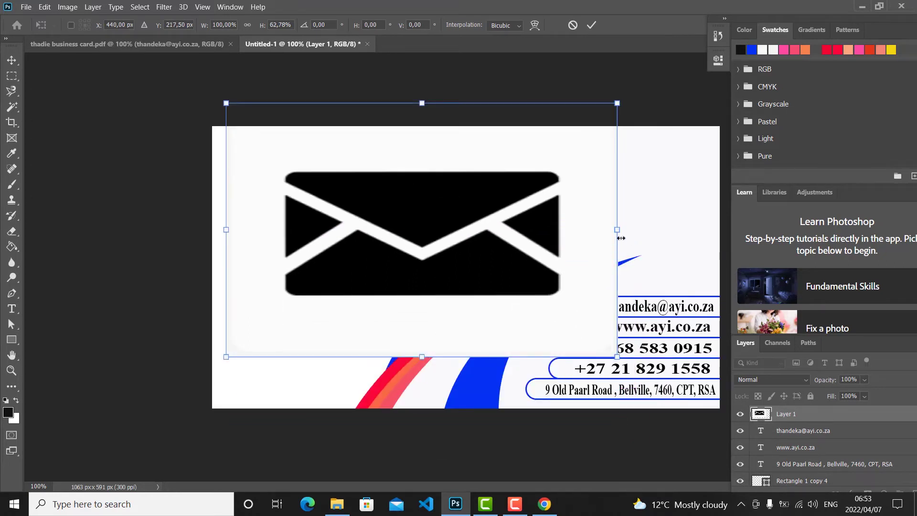
drag(602, 232, 533, 232)
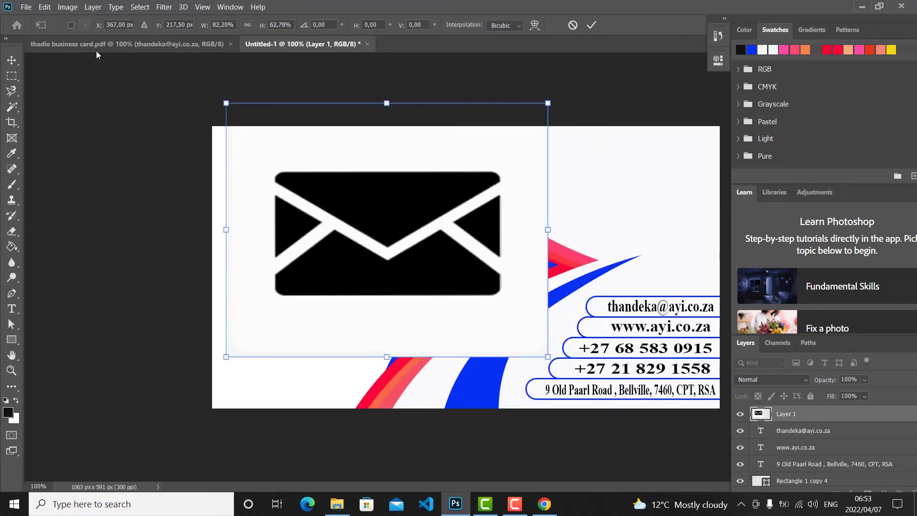
click(18, 62)
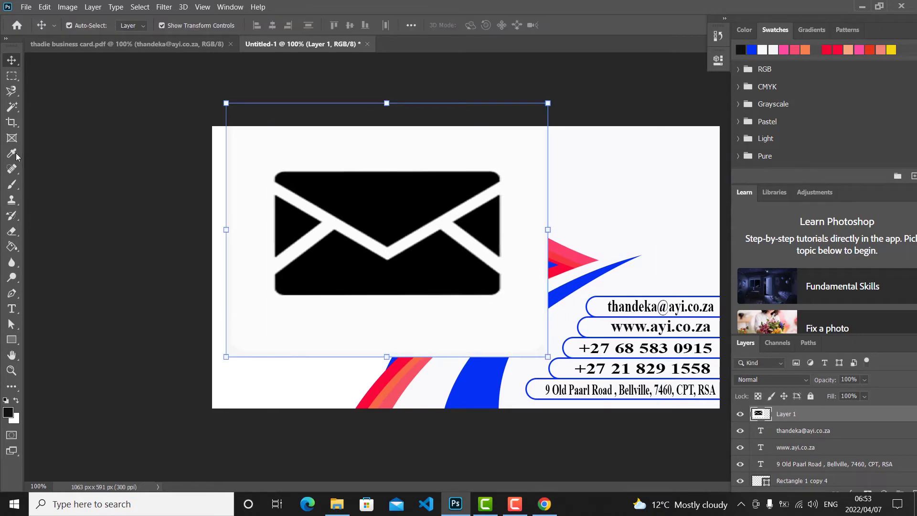
Remove the envelope's white background, narrow it to about 62% width, then delete it.
click(11, 109)
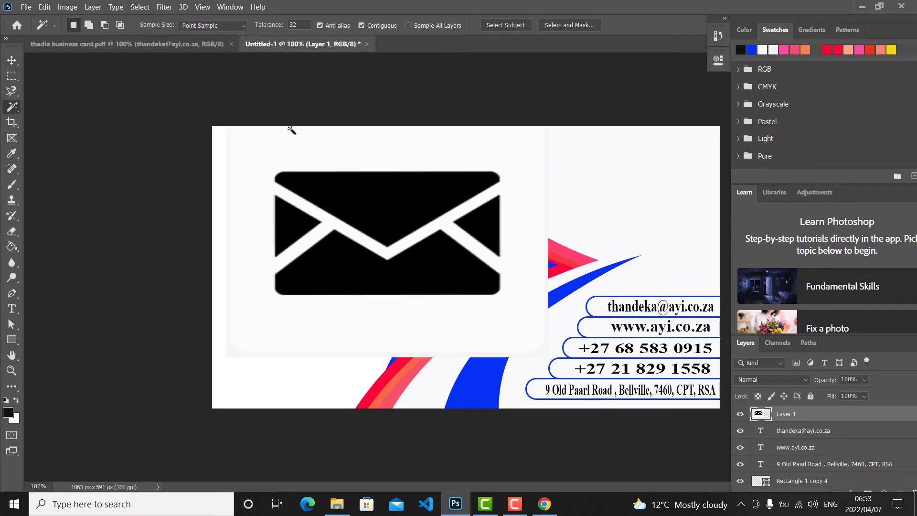
click(283, 141)
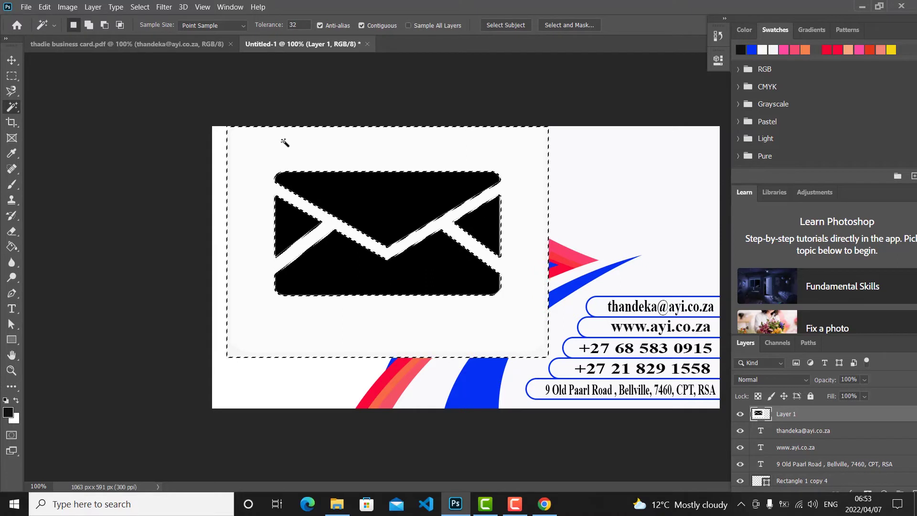
key(Delete)
key(ctrl+d)
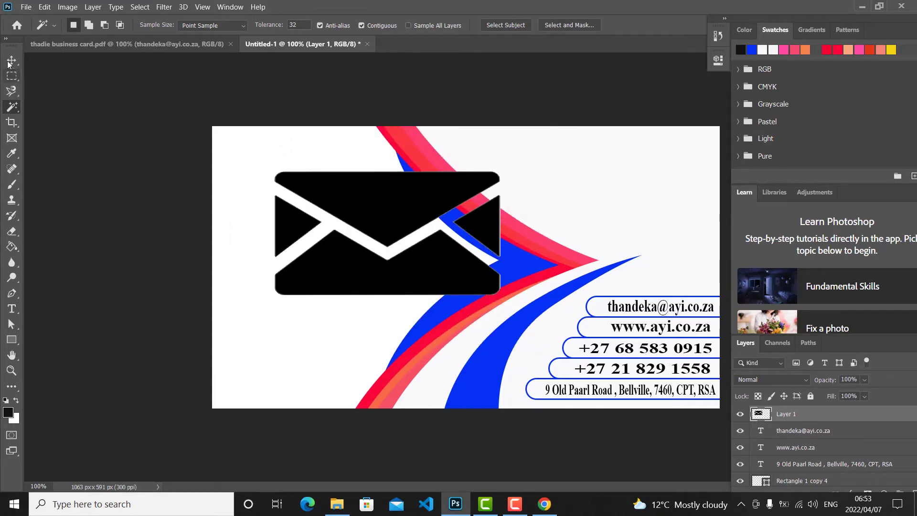
click(7, 63)
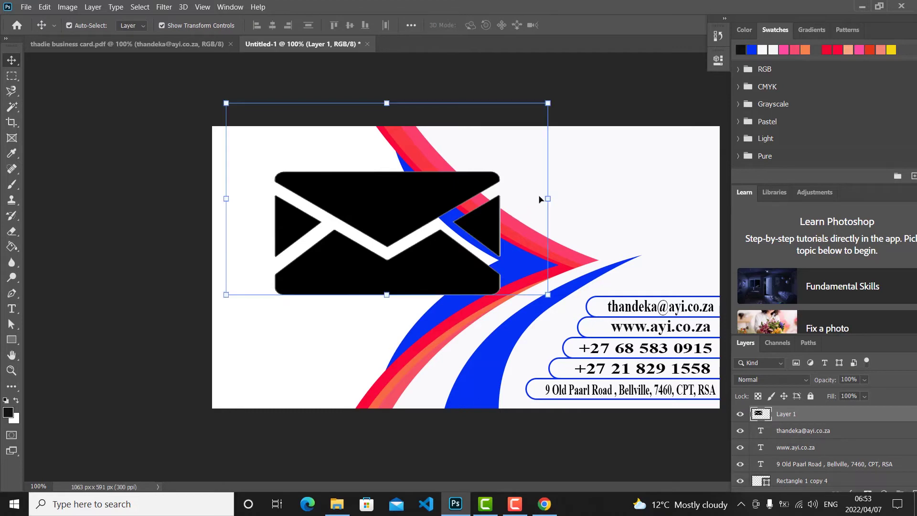
drag(543, 198, 424, 198)
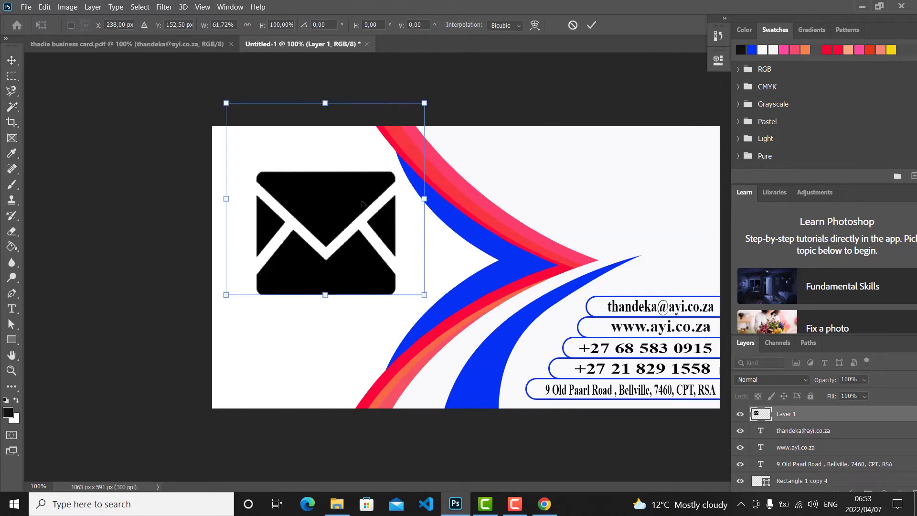
click(11, 59)
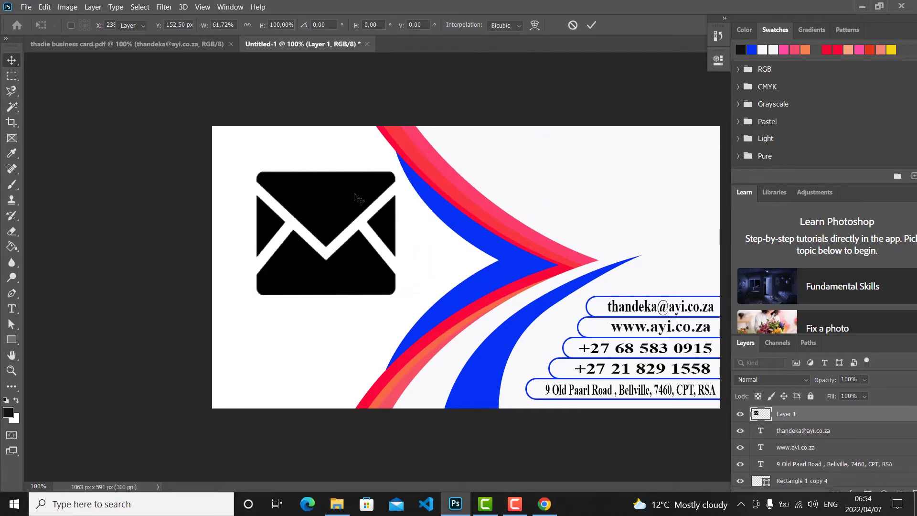
key(Delete)
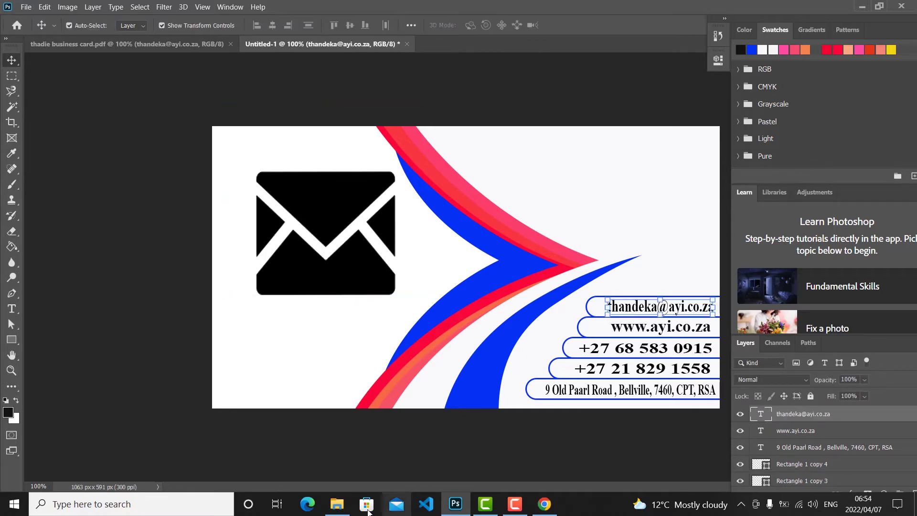
Select the location-pin image ad1.png in Pictures > symbol and drag it toward Photoshop.
click(337, 505)
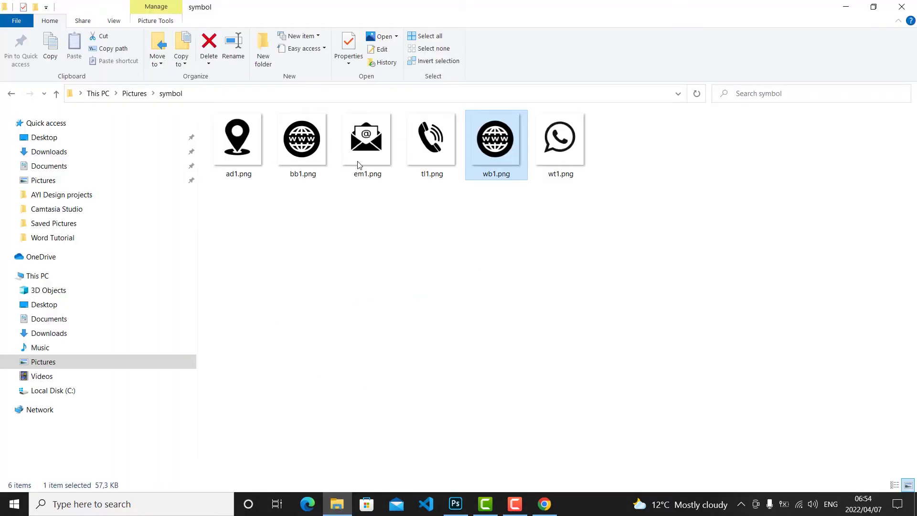
click(248, 152)
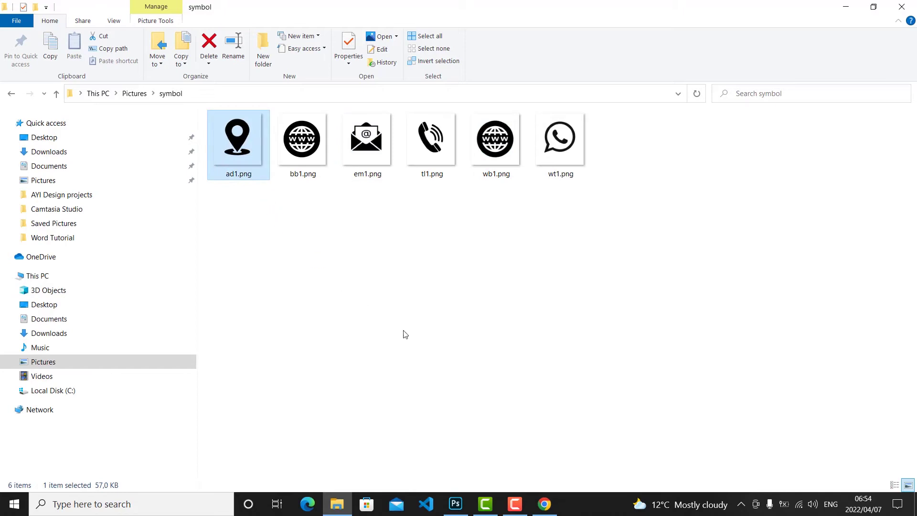
drag(445, 345, 496, 443)
Place ad1.png on the card as the ad1 layer, scaled down to about 12%.
drag(507, 343, 508, 343)
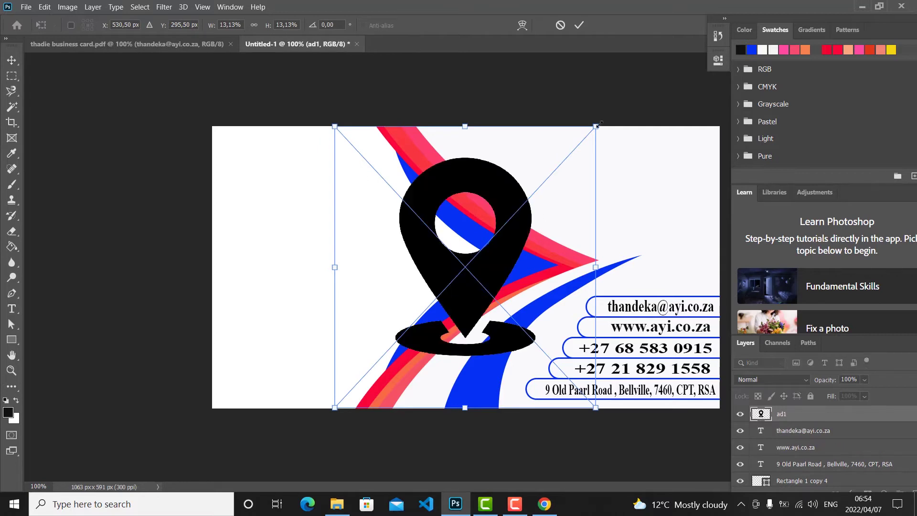
drag(592, 138, 574, 160)
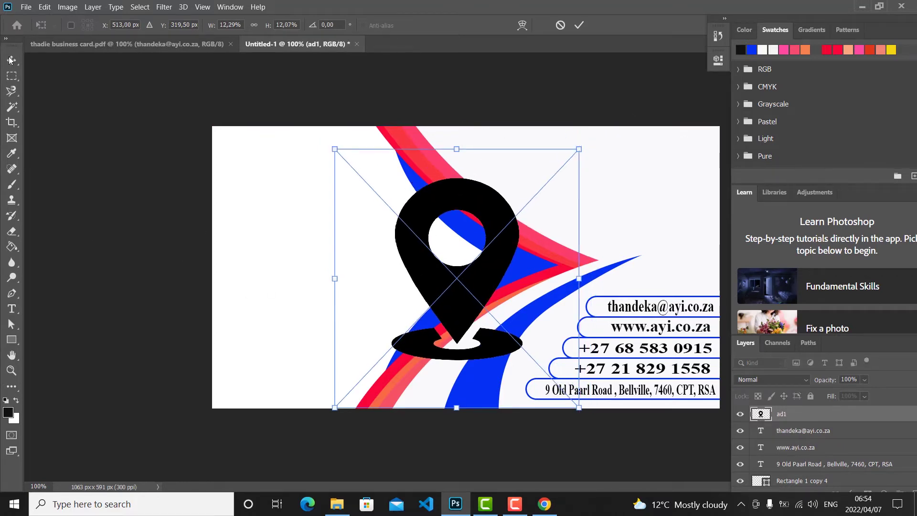
key(Return)
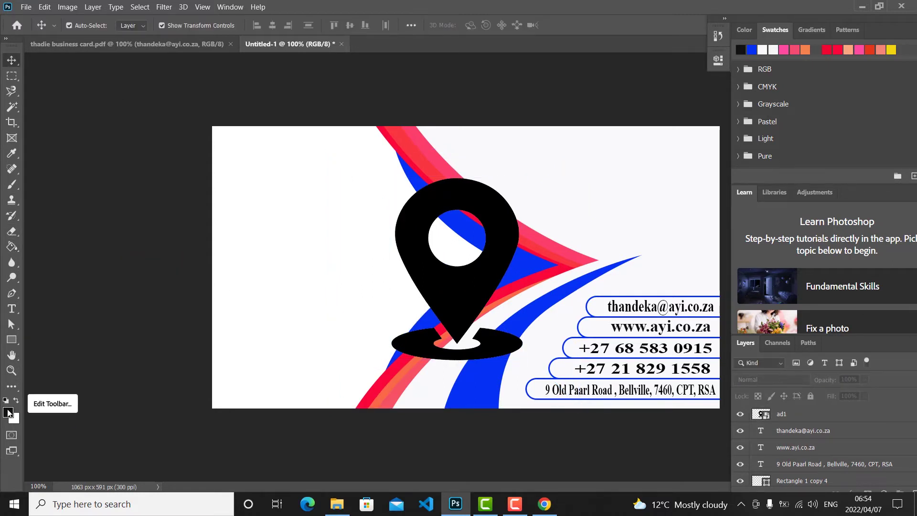
Set the foreground colour to the red sampled from the swoosh stripes.
click(8, 412)
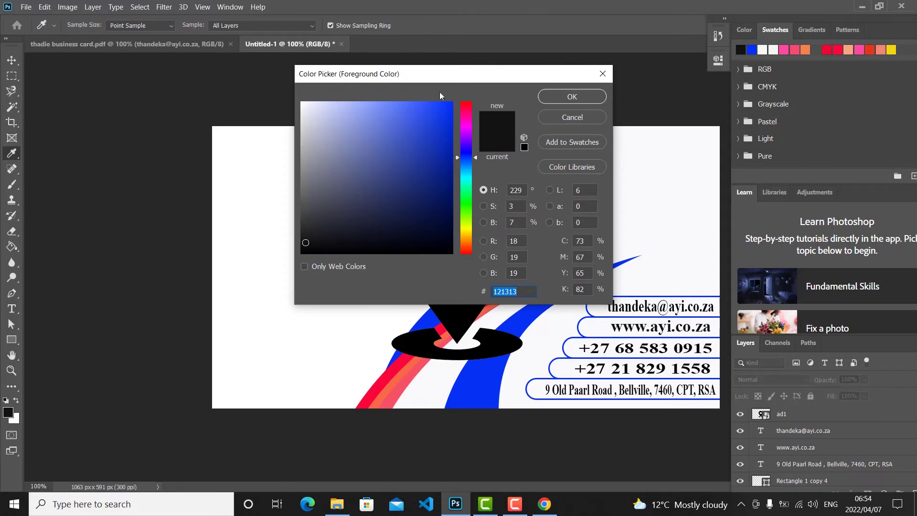
click(377, 387)
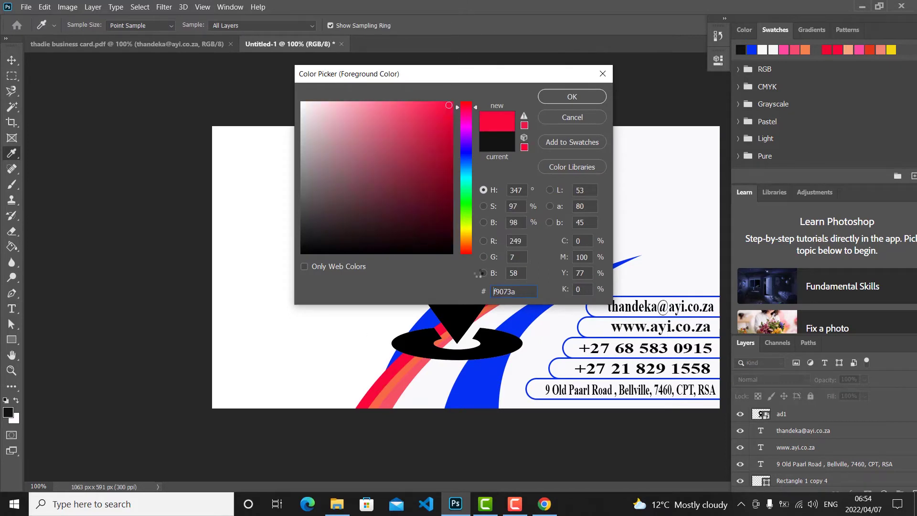
click(564, 98)
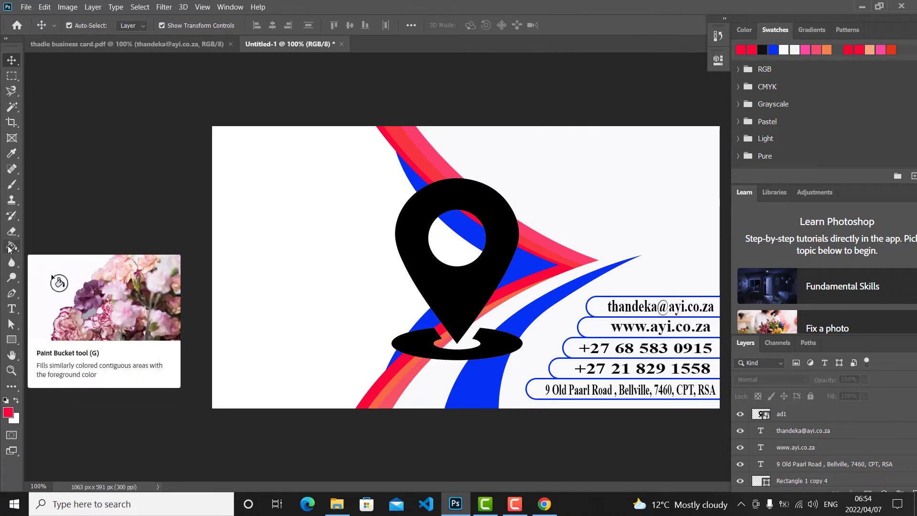
click(10, 248)
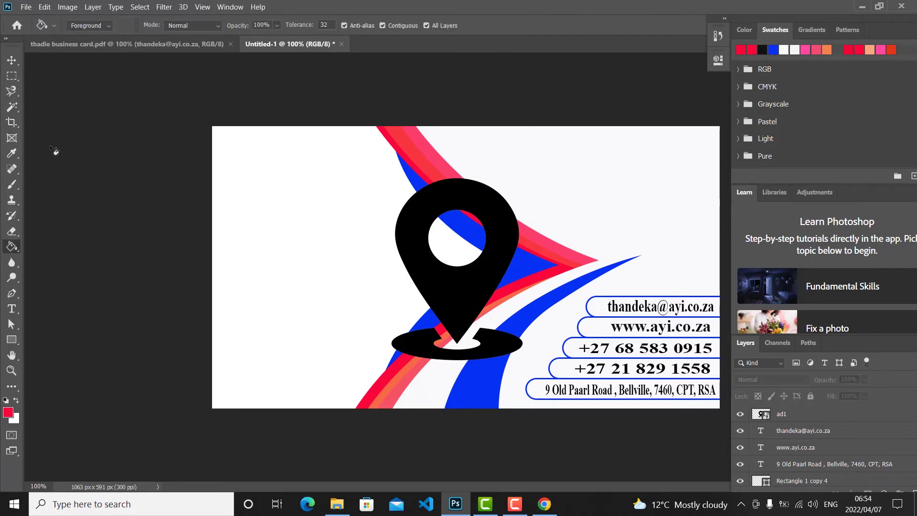
click(9, 61)
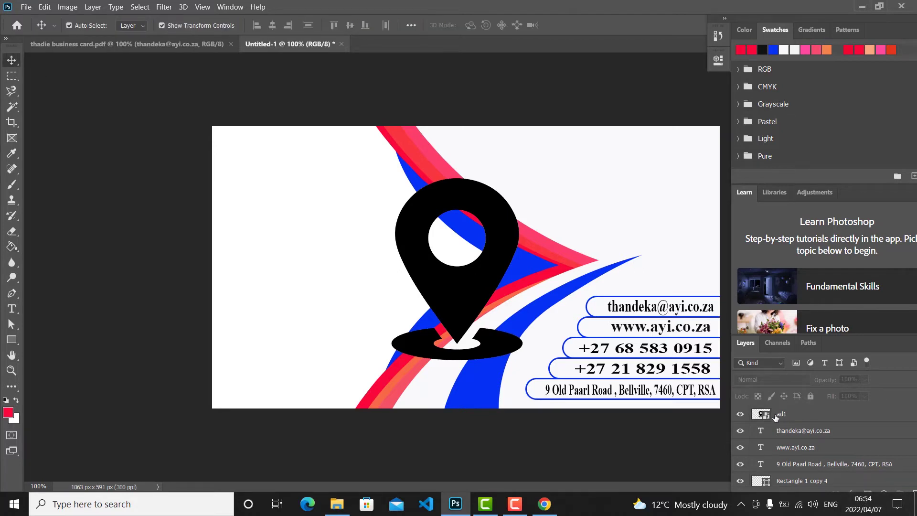
Rasterize the ad1 layer and fill the pin and its base ellipse with red.
right_click(775, 416)
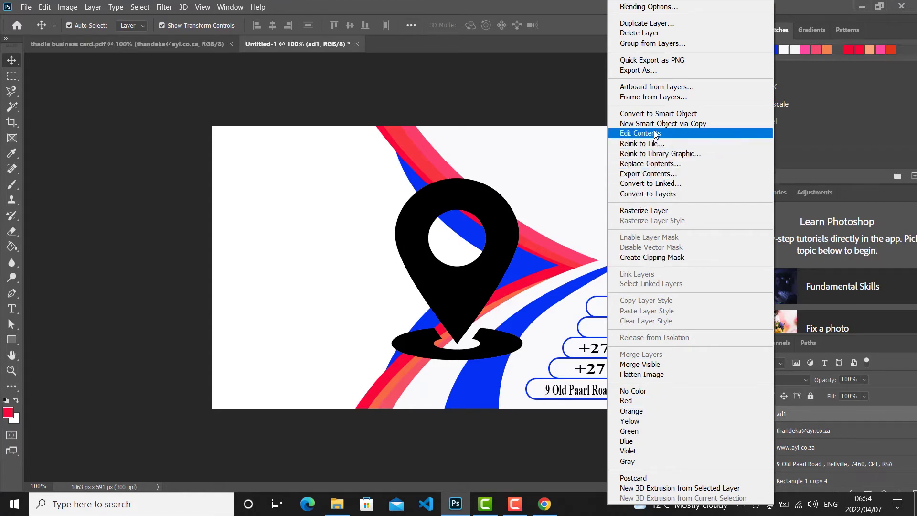
click(682, 211)
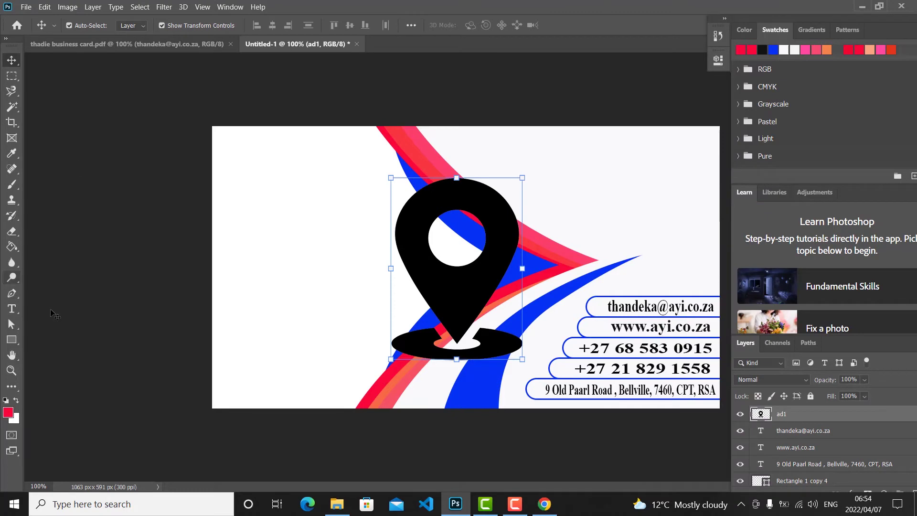
click(12, 246)
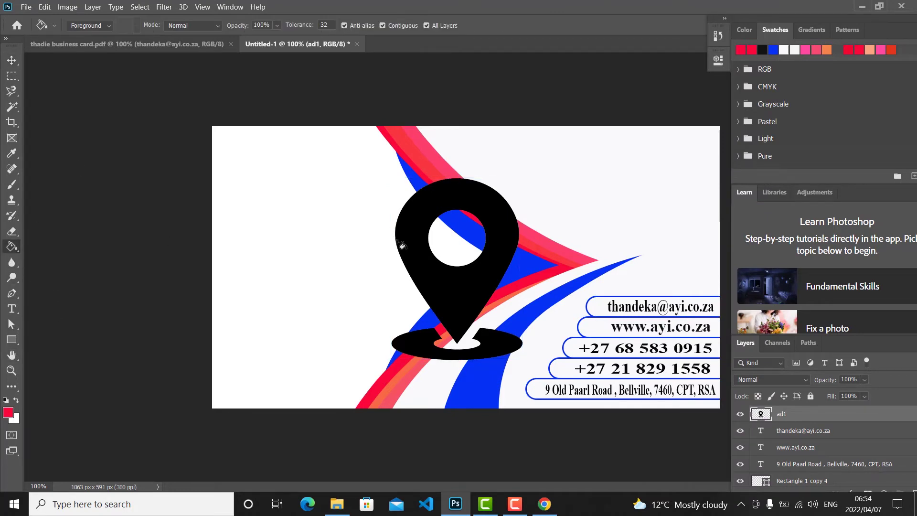
click(414, 256)
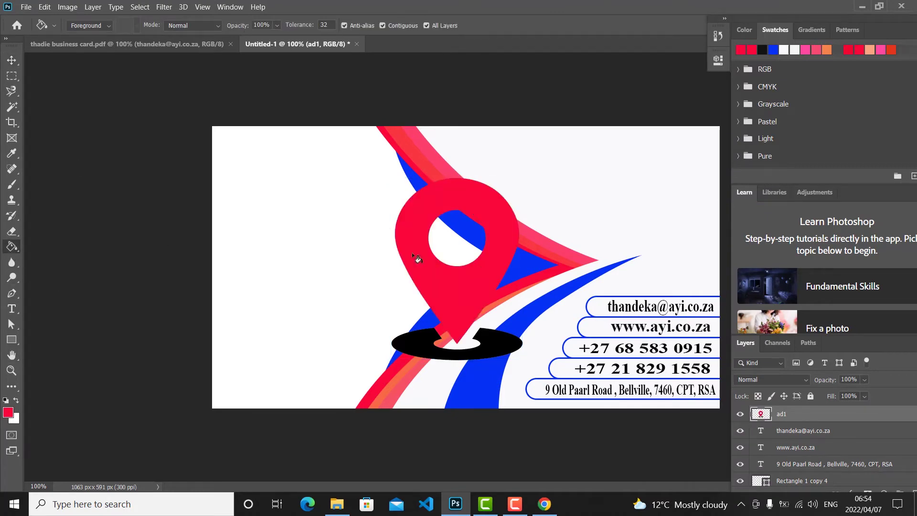
click(496, 346)
click(11, 59)
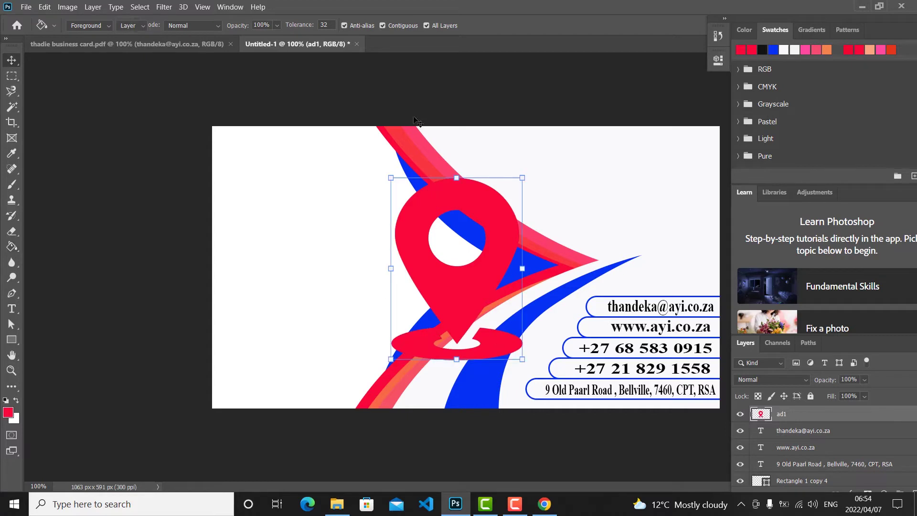
Shrink the red pin to a small icon and move it down beside the address bar.
drag(455, 203, 515, 331)
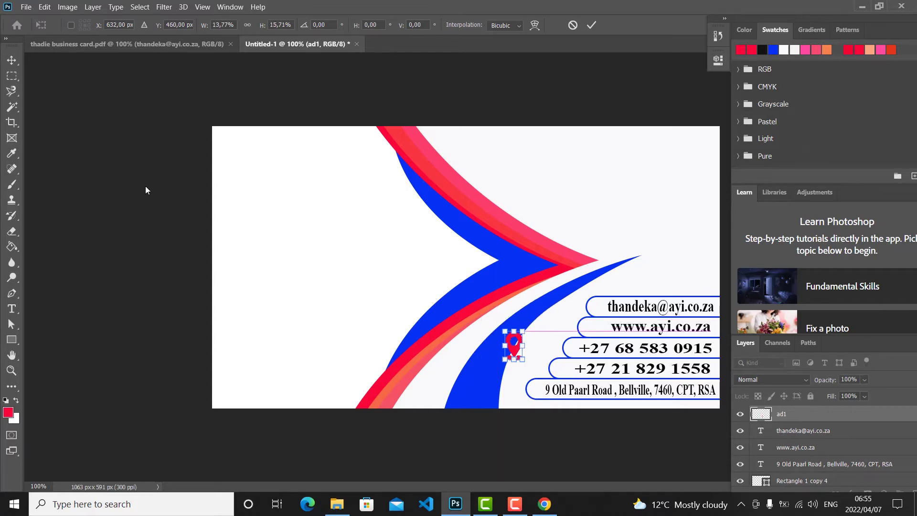
key(Return)
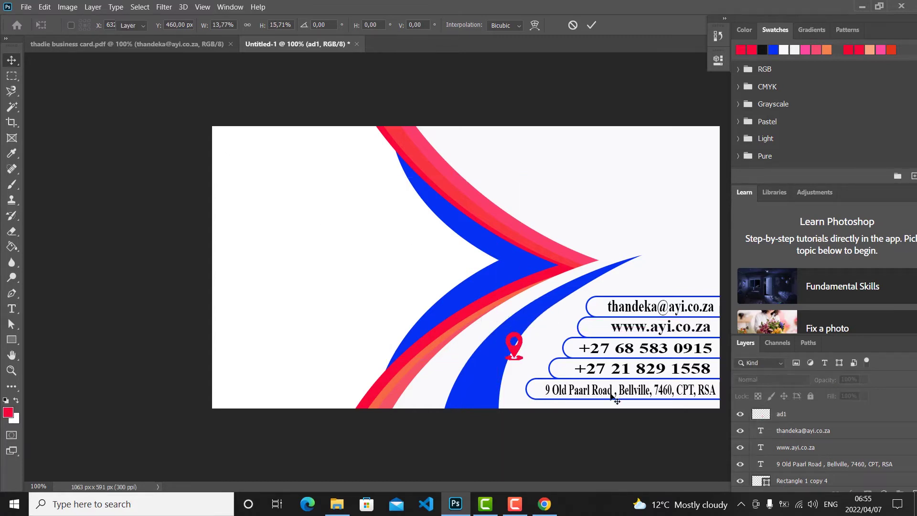
drag(516, 354, 537, 392)
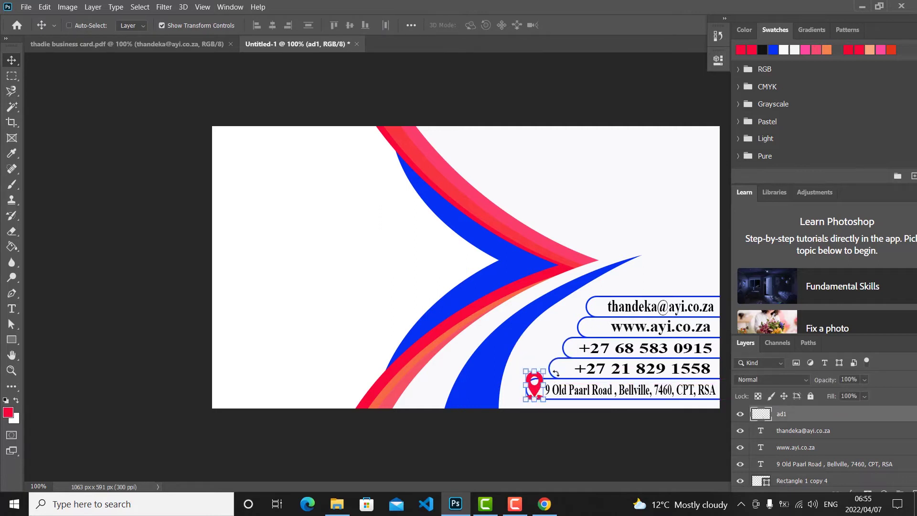
Reduce the pin's height to fit inside the address bar, then select the address box.
key(ctrl+plus)
scroll(579, 353, down, 3)
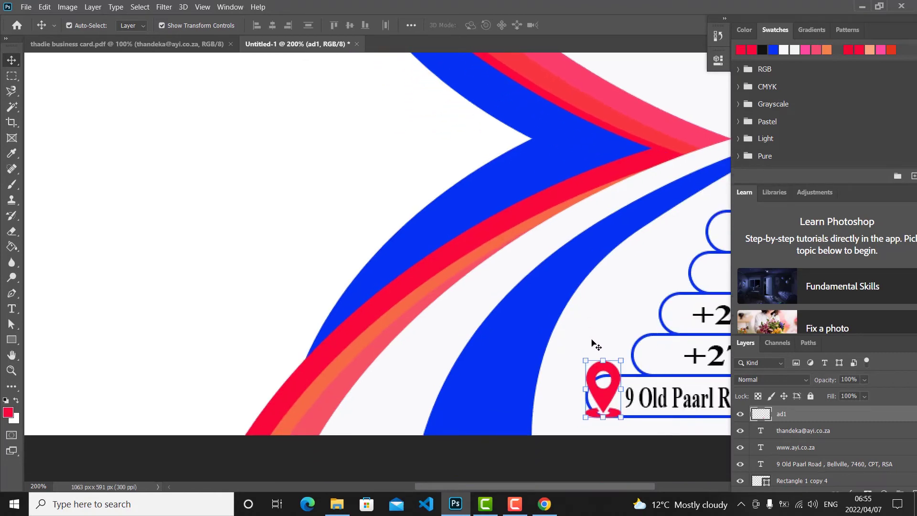
drag(603, 419, 611, 386)
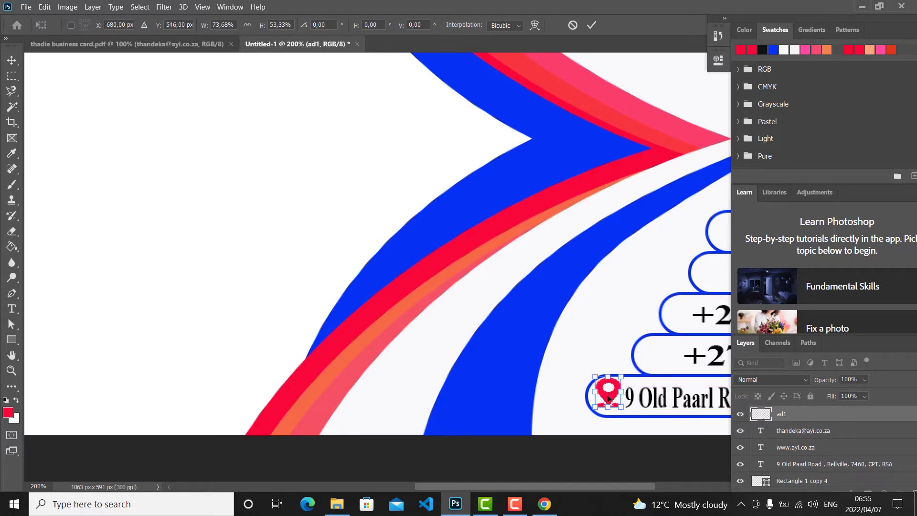
click(619, 394)
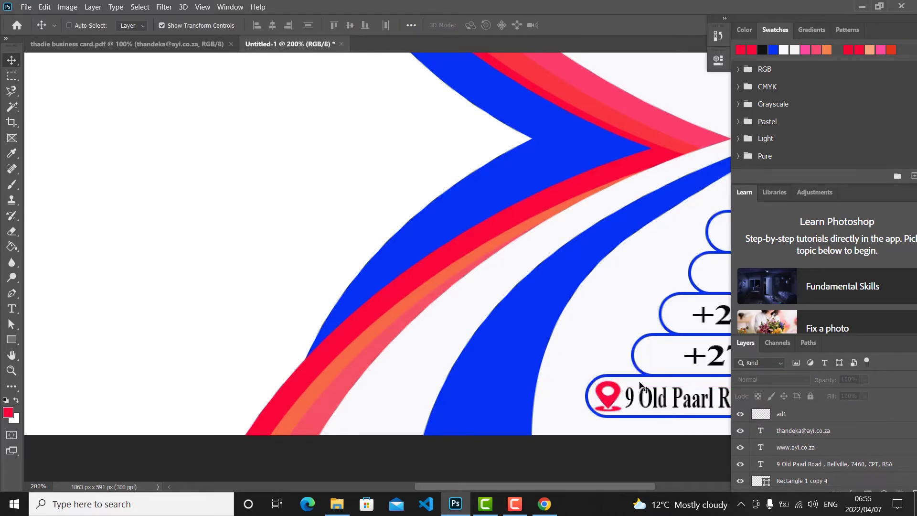
key(ctrl+minus)
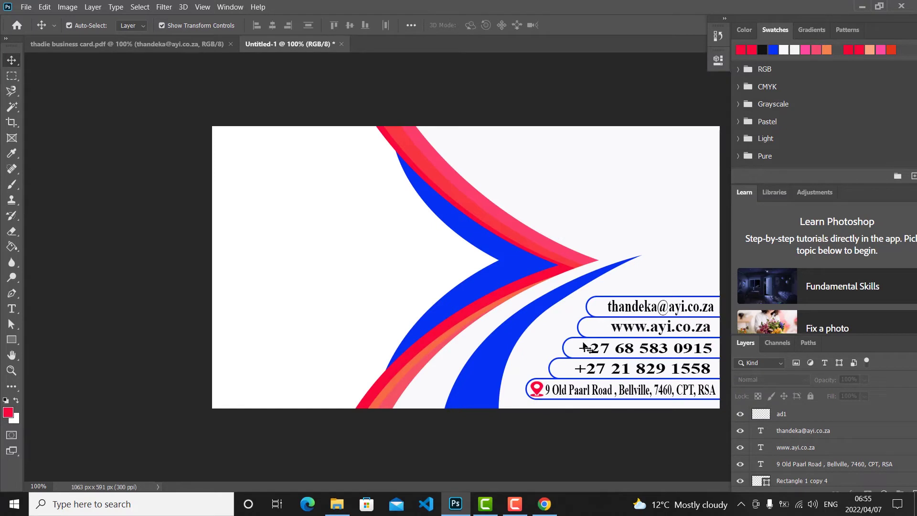
click(541, 403)
Nudge the address box left, then select among the pin, swoosh and phone-number layers.
key(Left)
key(Left)
key(Left)
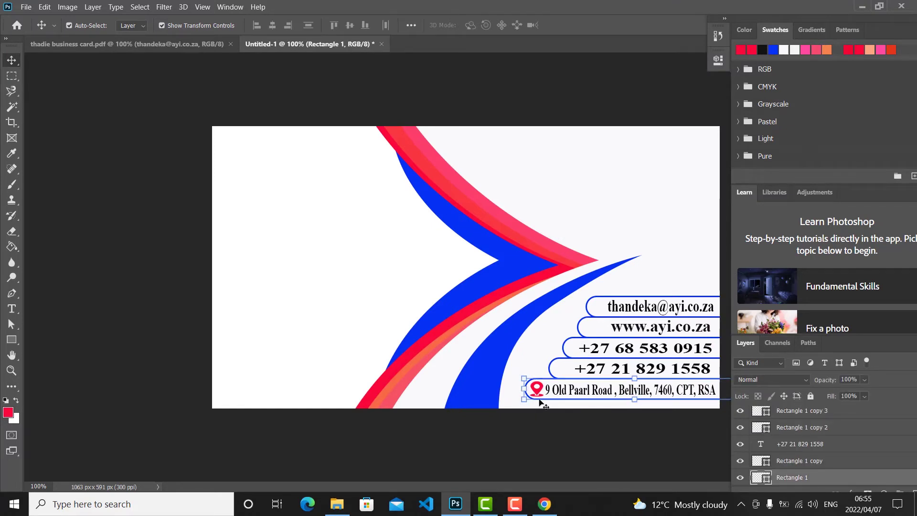
click(595, 270)
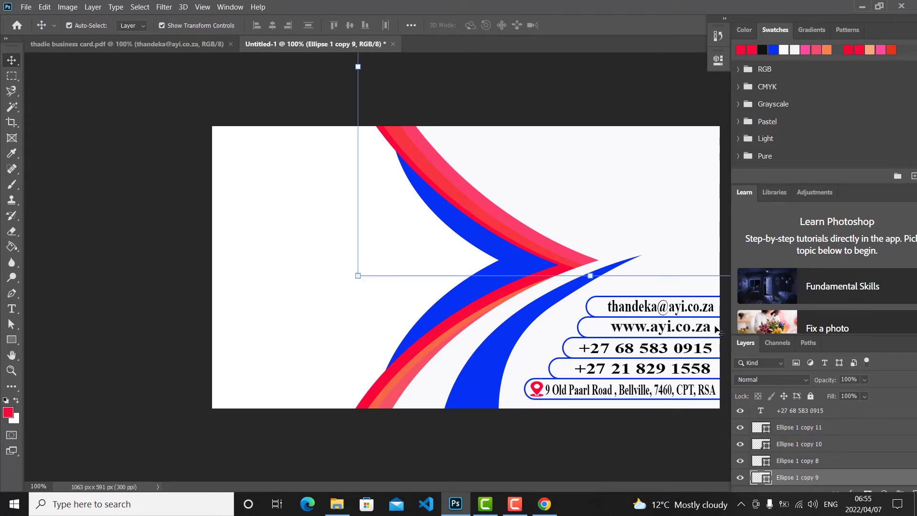
click(536, 393)
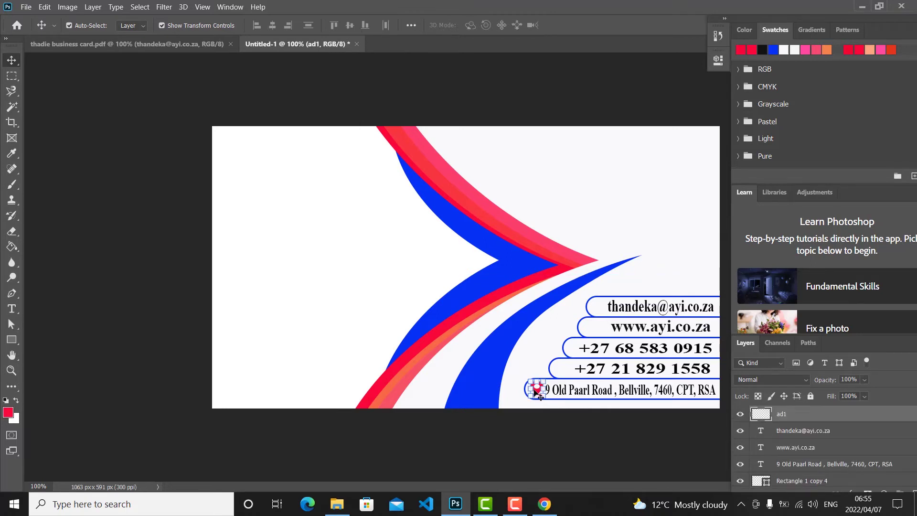
click(633, 221)
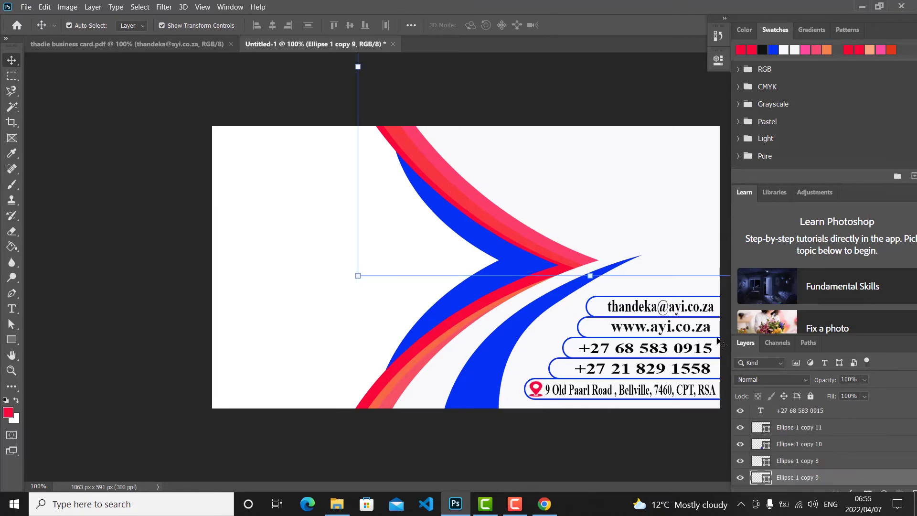
click(680, 350)
click(679, 351)
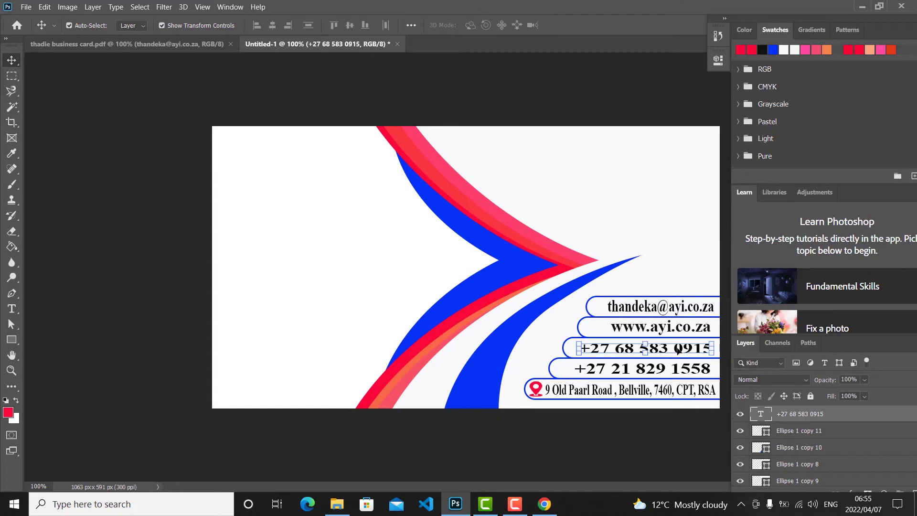
click(709, 393)
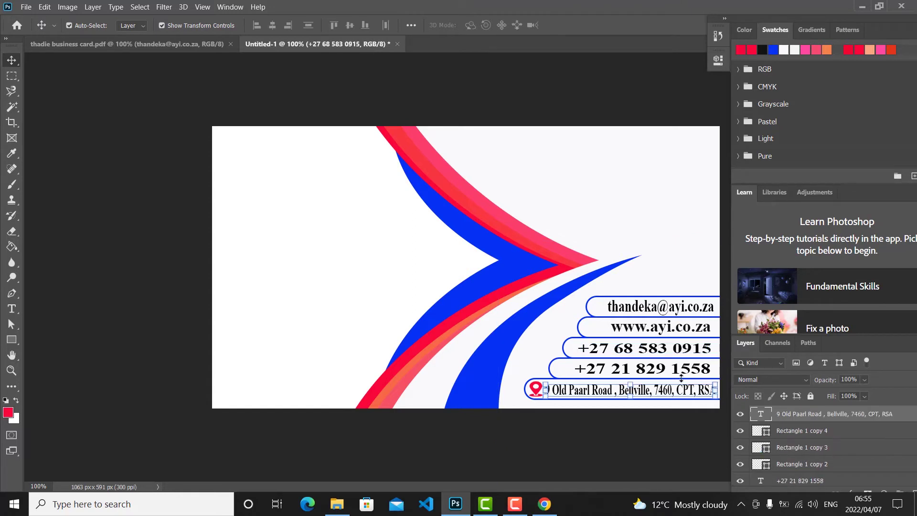
click(597, 373)
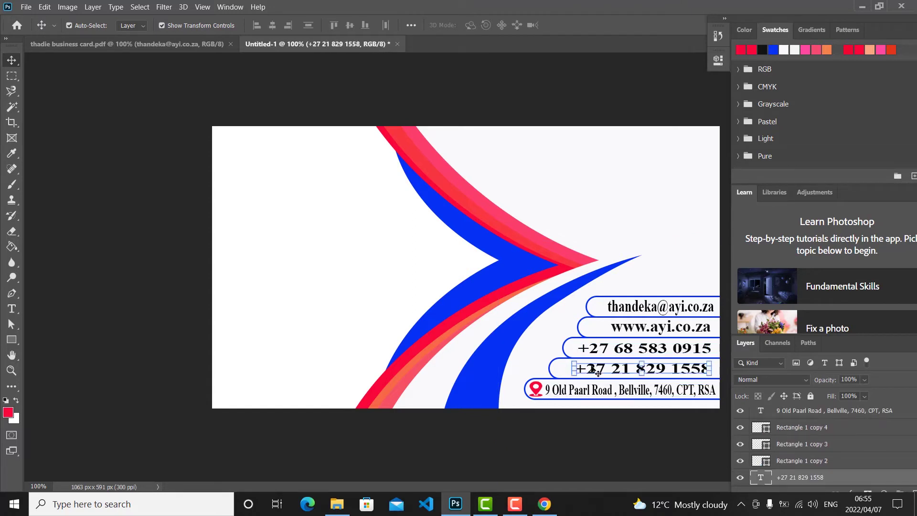
click(556, 354)
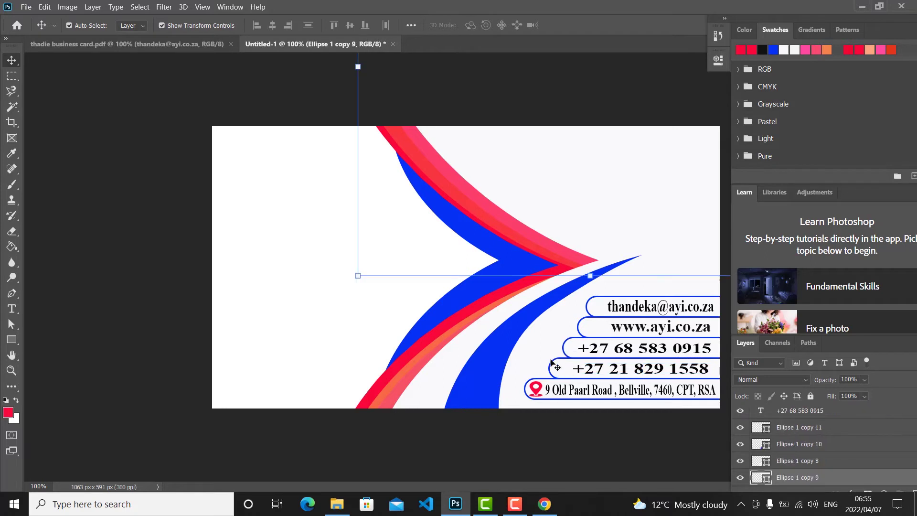
click(554, 369)
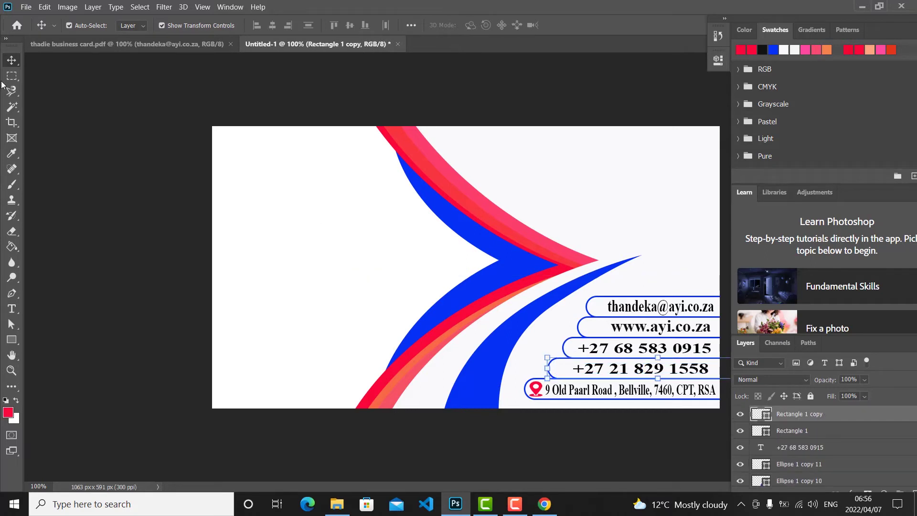
Set the first phone number's text to 8 pt.
click(11, 309)
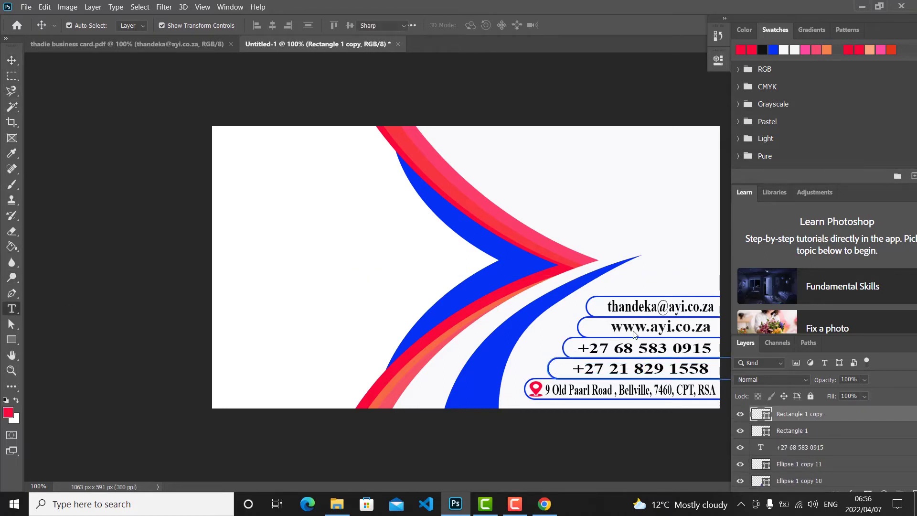
click(628, 350)
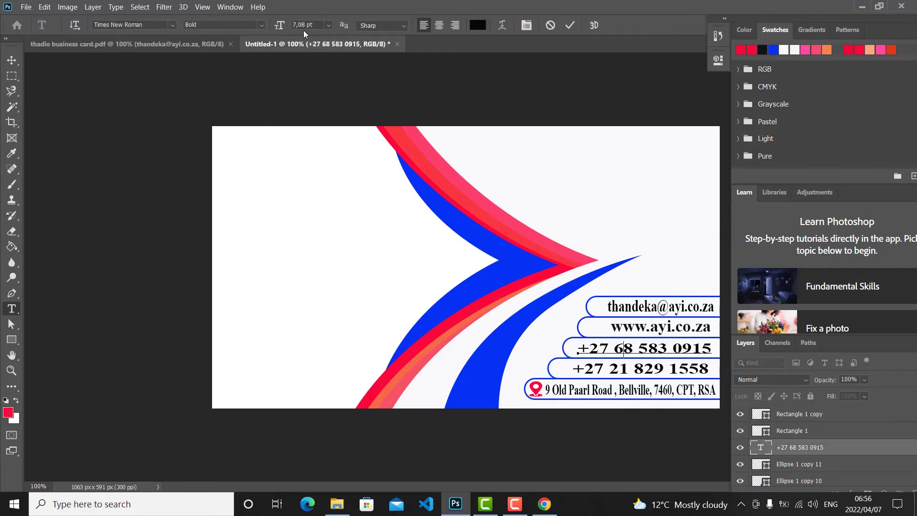
click(329, 25)
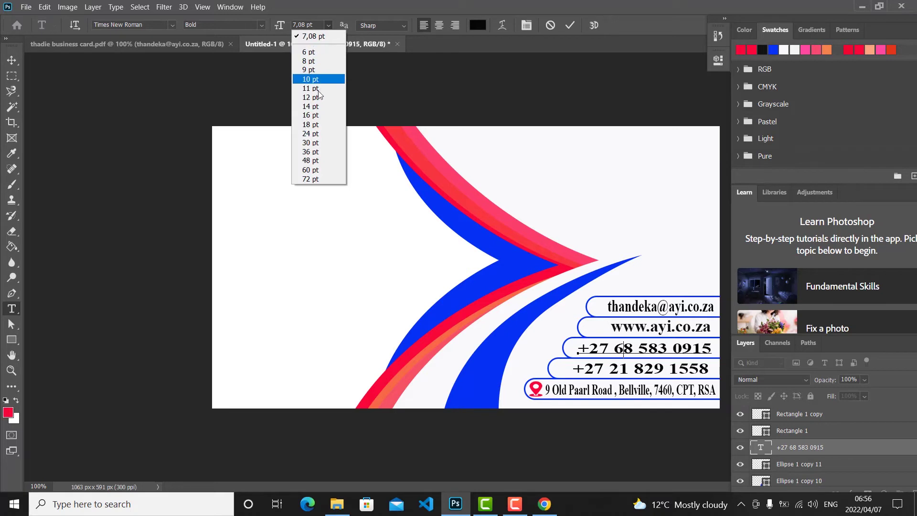
click(310, 60)
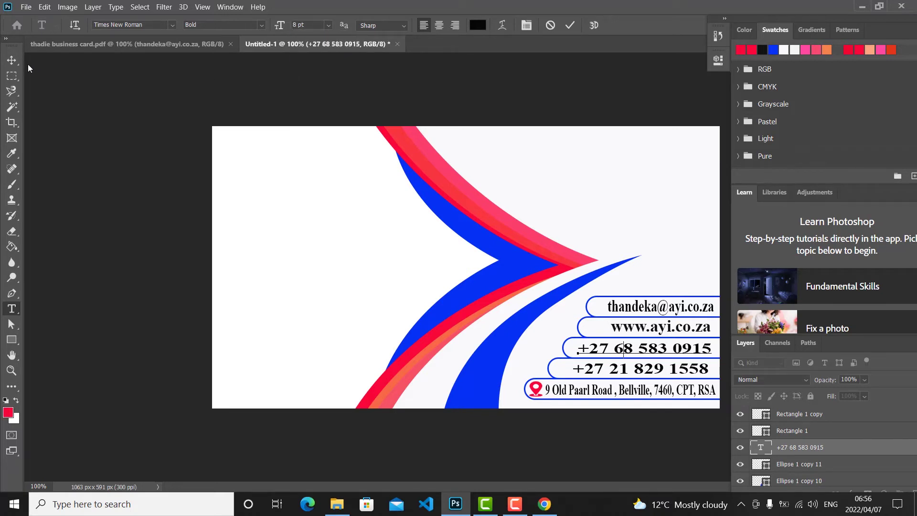
click(12, 61)
click(644, 303)
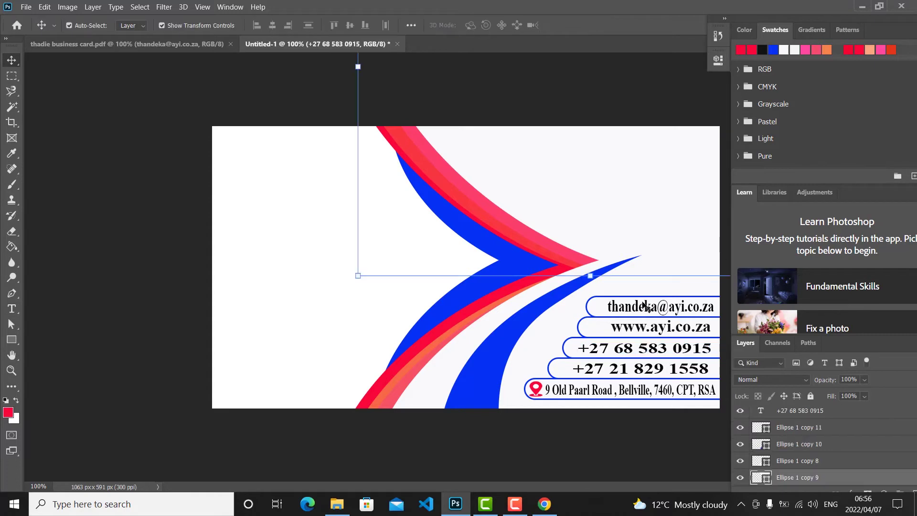
click(640, 327)
drag(609, 327, 606, 327)
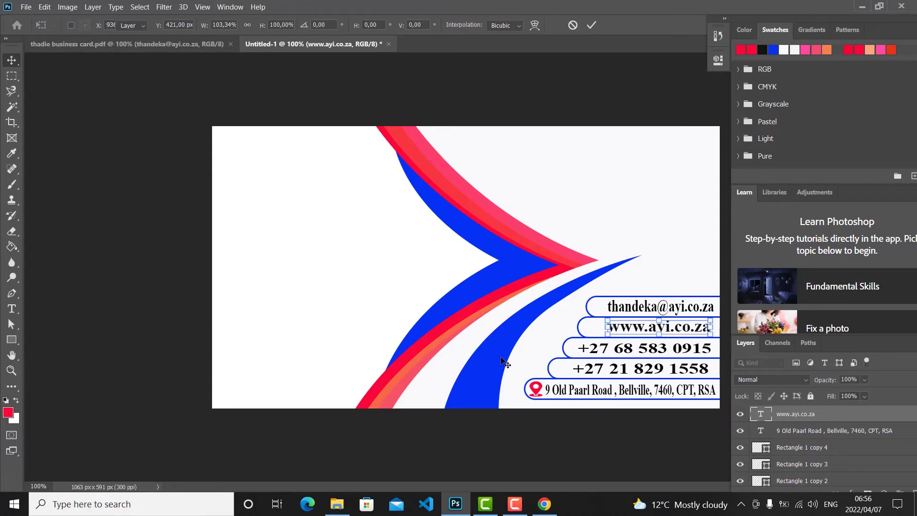
key(Return)
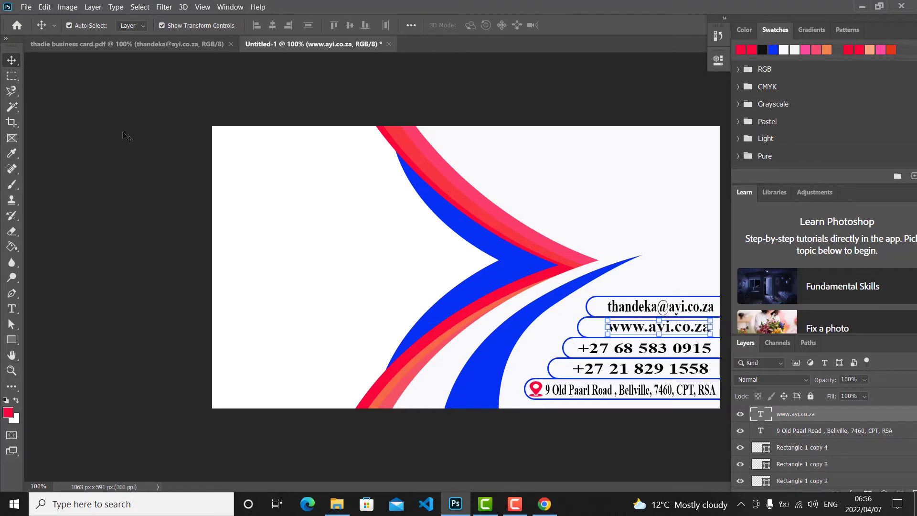
Drag the wt1.png WhatsApp icon from the symbol folder into the Photoshop card.
click(336, 504)
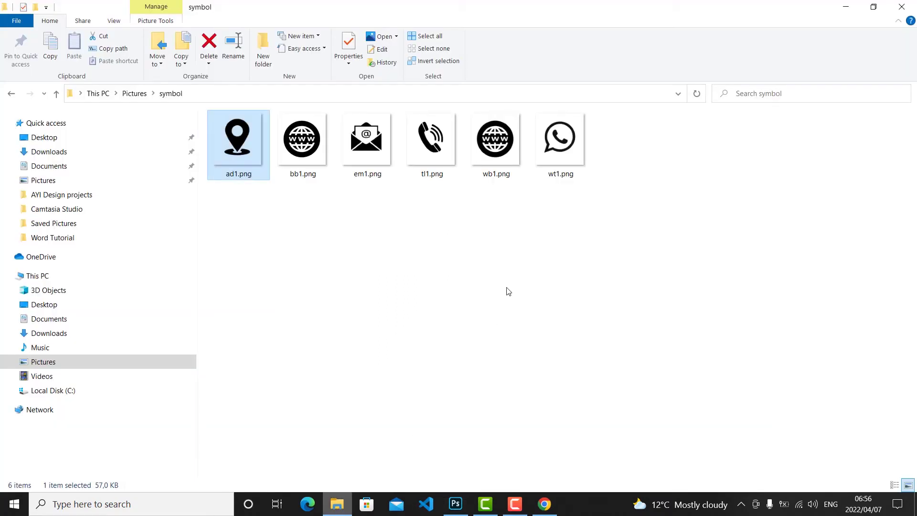
click(378, 154)
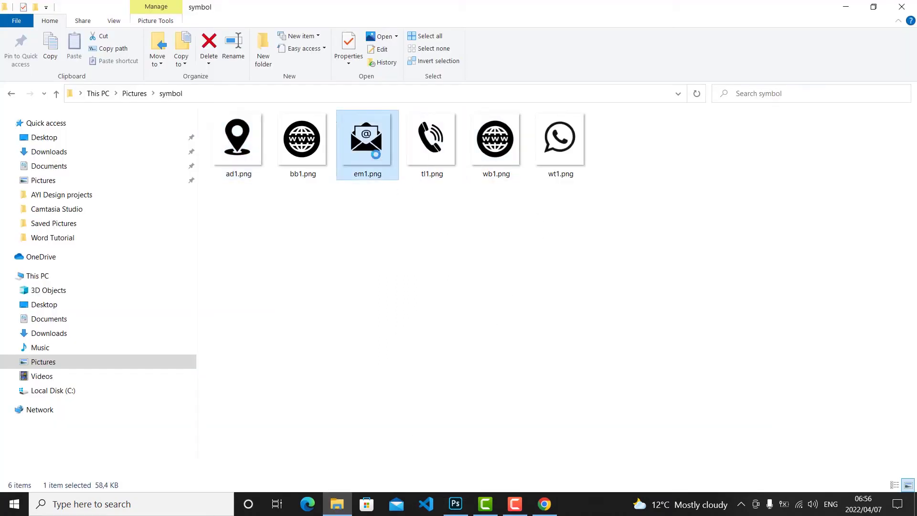
drag(574, 158, 365, 281)
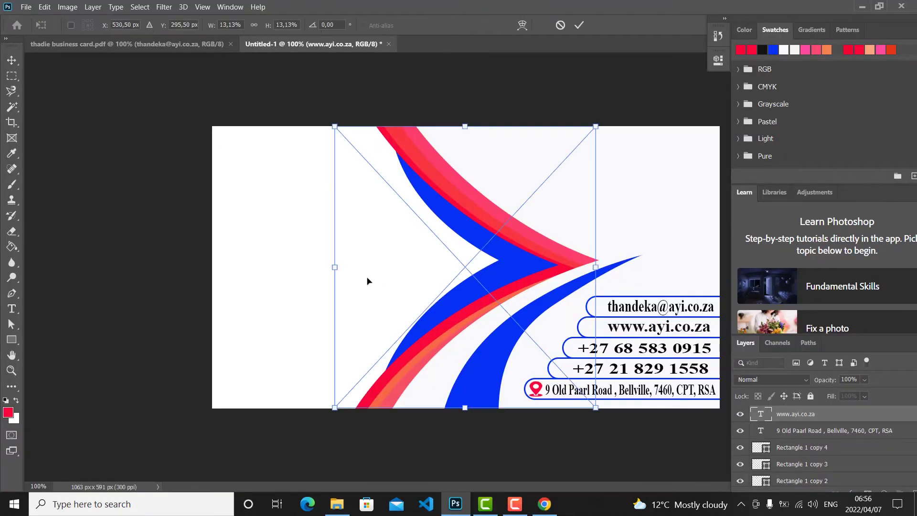
Scale down and commit the WhatsApp icon, then rasterize its layer.
drag(585, 137, 512, 213)
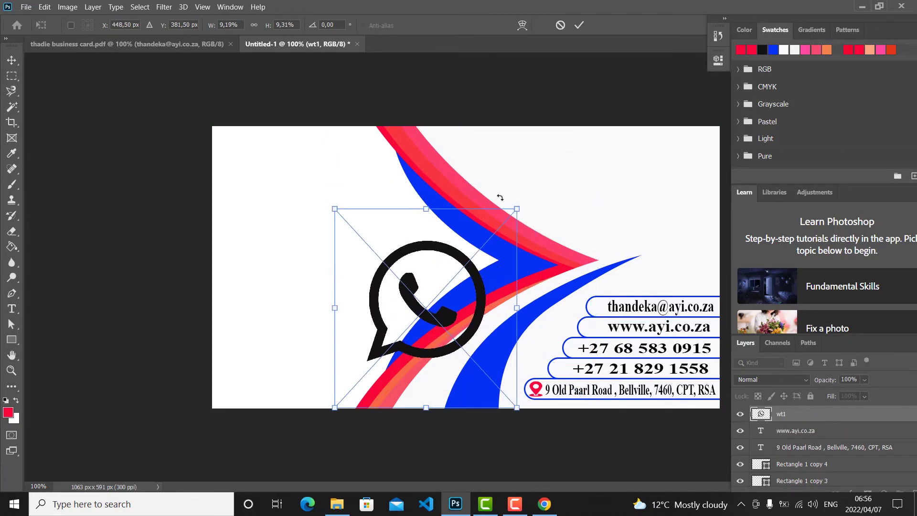
click(11, 60)
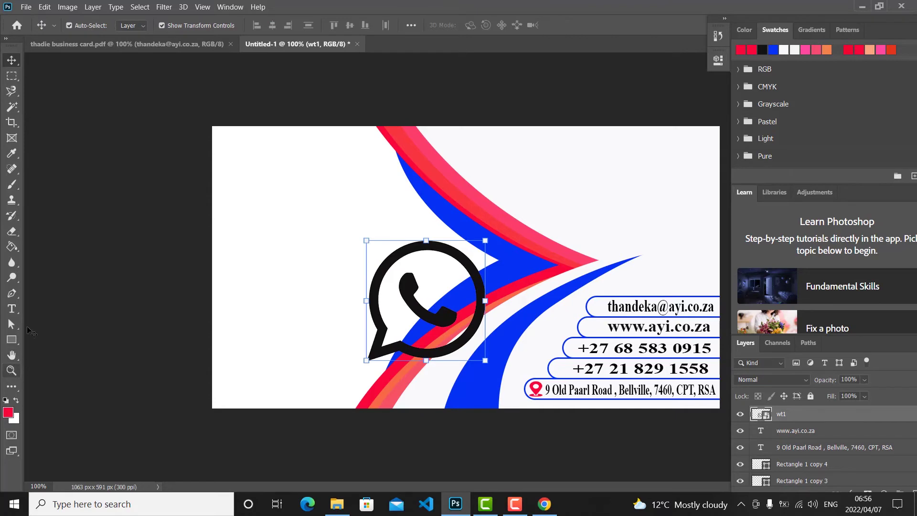
right_click(799, 415)
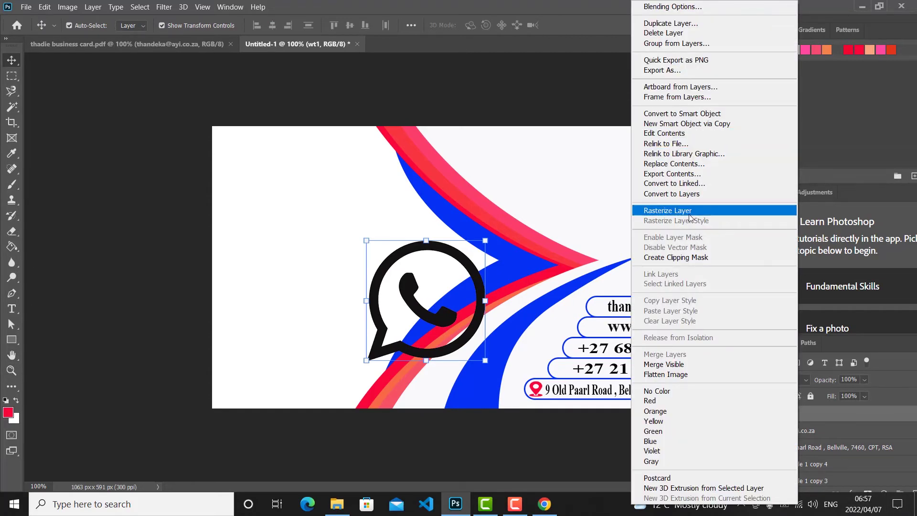
click(690, 215)
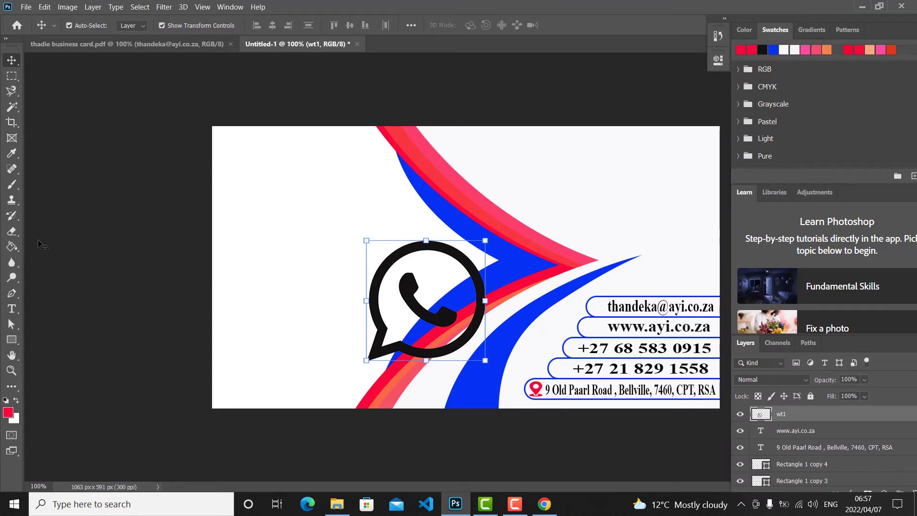
Fill the WhatsApp ring and handset with red and shrink the logo further.
click(12, 246)
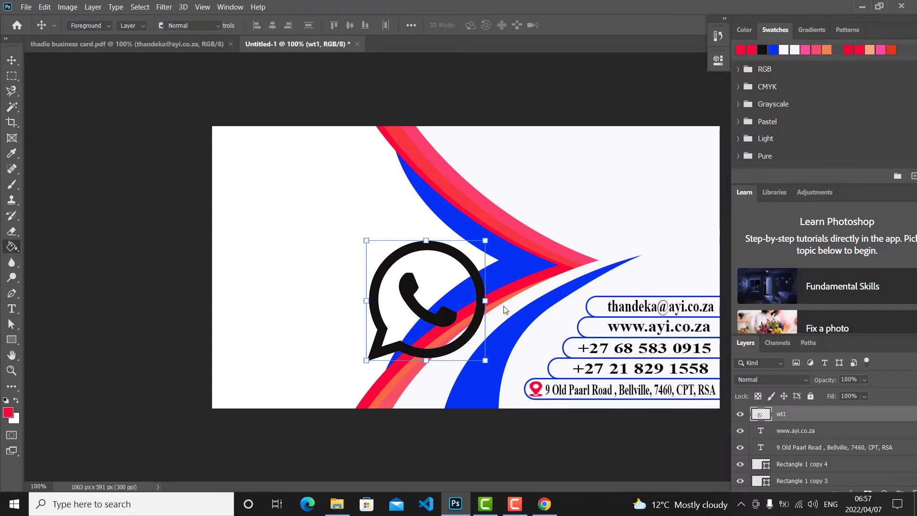
click(471, 269)
click(434, 319)
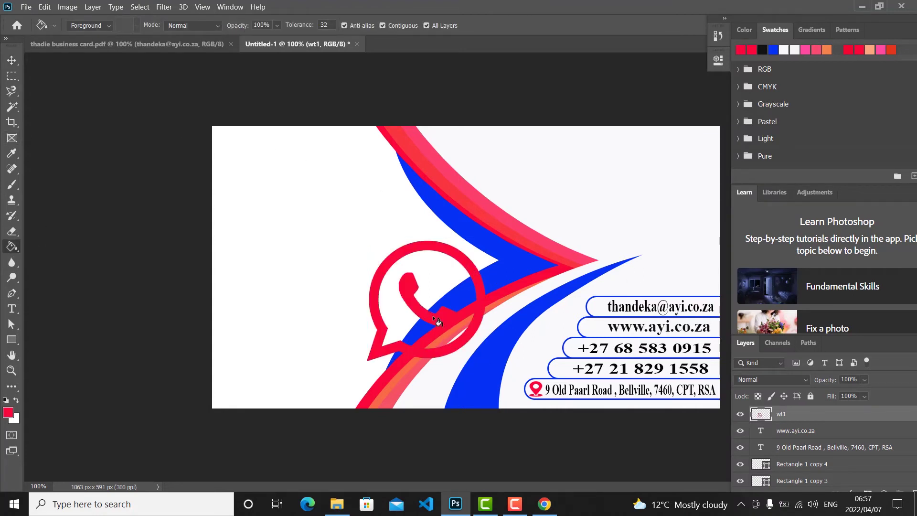
click(11, 60)
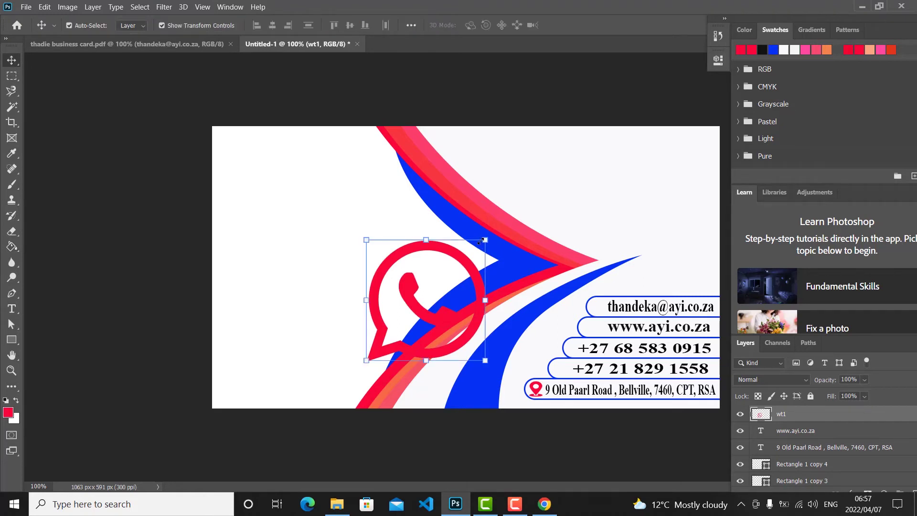
drag(484, 240, 414, 328)
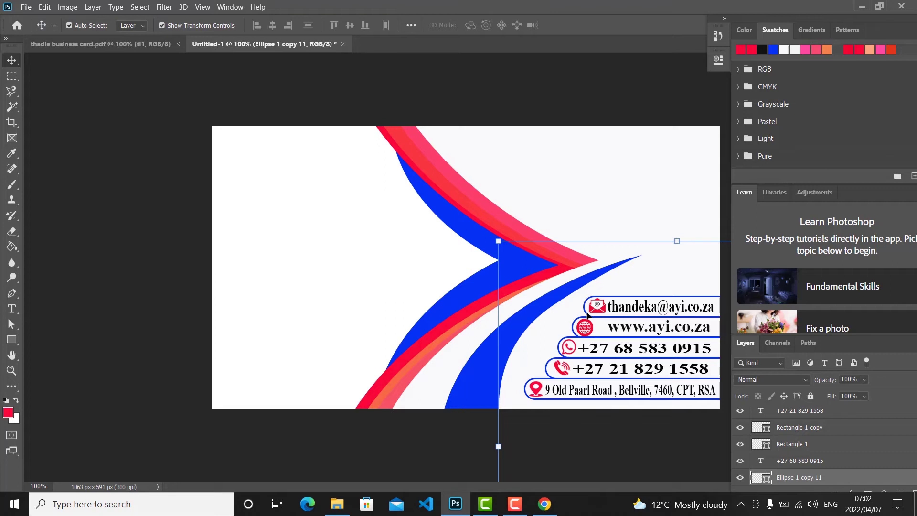
click(630, 327)
key(Left)
key(Left)
key(Left)
key(Left)
key(Left)
key(Left)
key(Left)
key(Left)
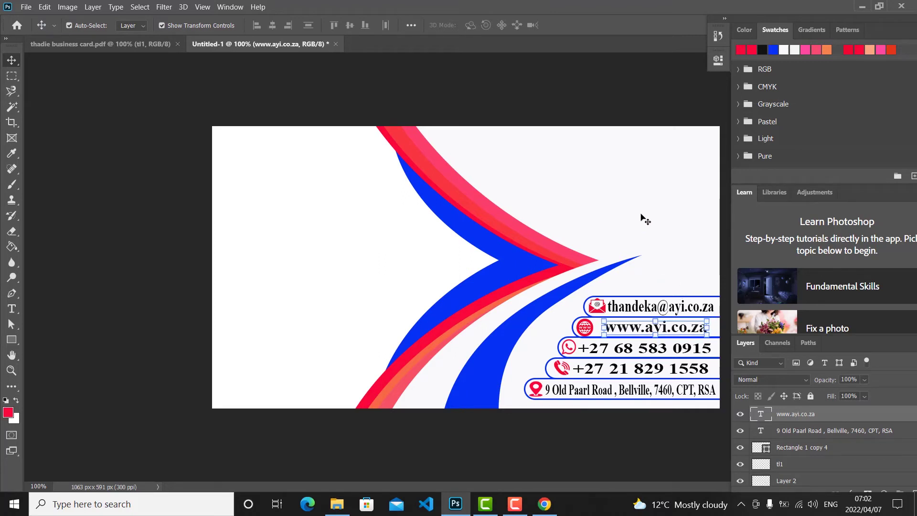
click(624, 205)
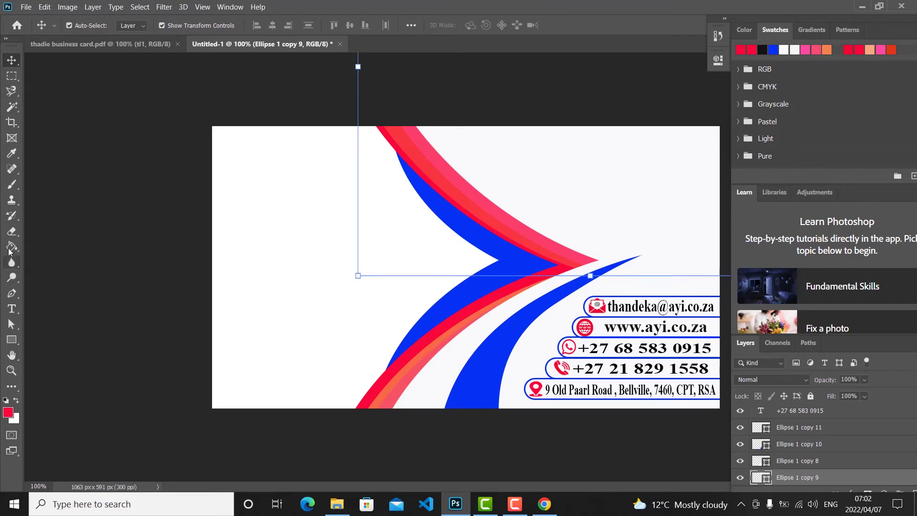
Add a new text layer near the top and start typing the company heading, AYI.
click(12, 309)
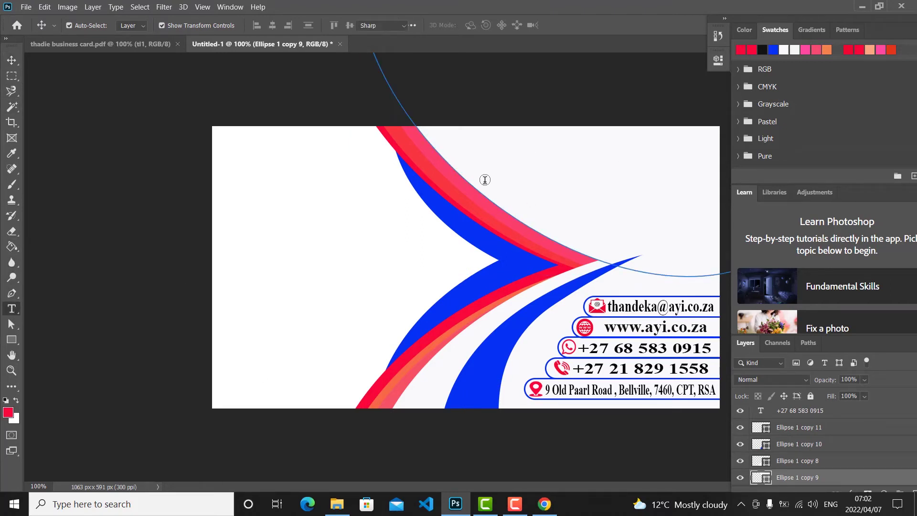
click(280, 223)
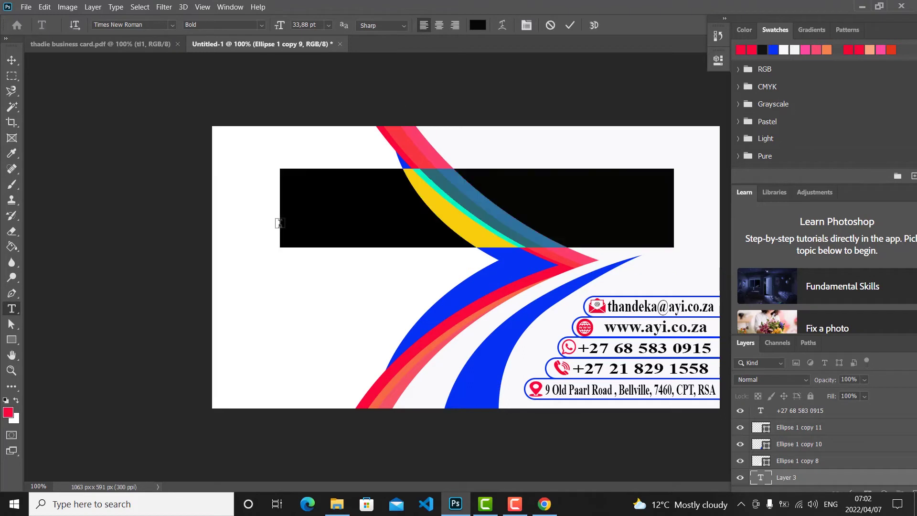
click(300, 212)
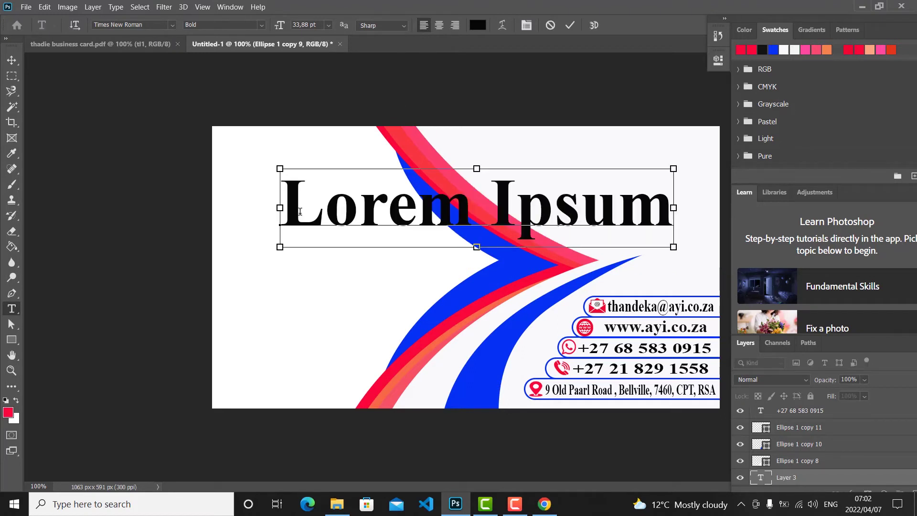
key(ctrl+a)
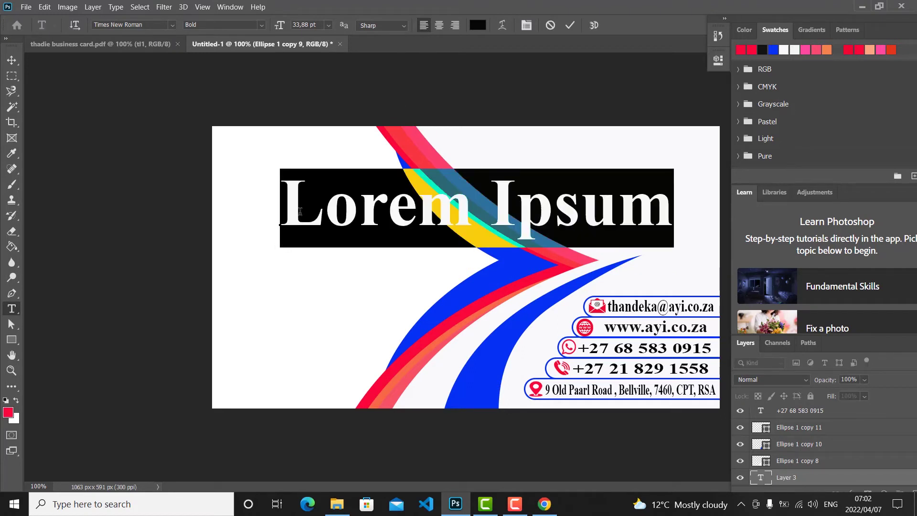
text(a)
key(ctrl+a)
text(AYI)
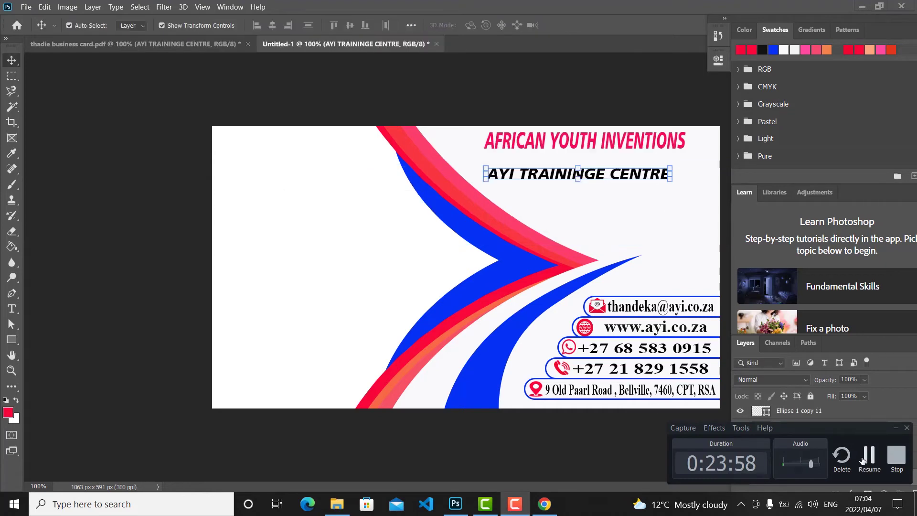
Set the AFRICAN YOUTH INVENTIONS heading in the Humnst777 Blk BT font.
click(865, 459)
click(534, 142)
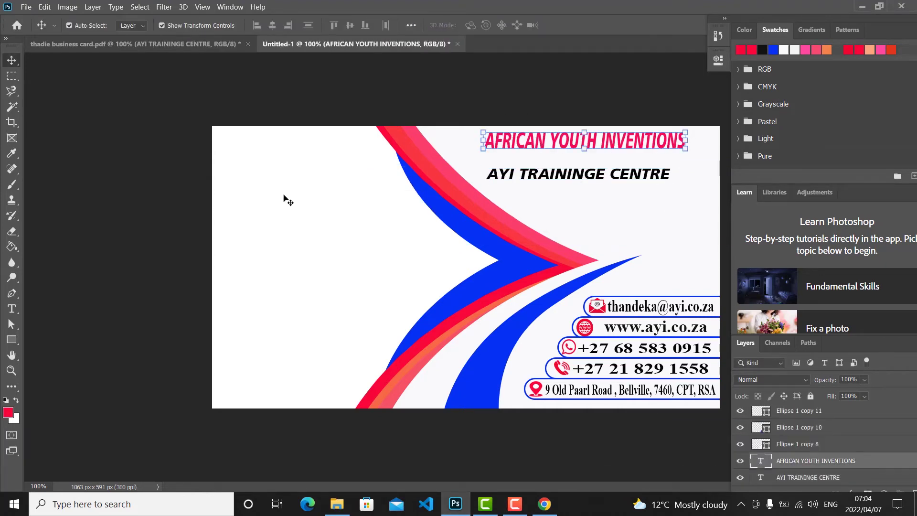
key(t)
click(644, 141)
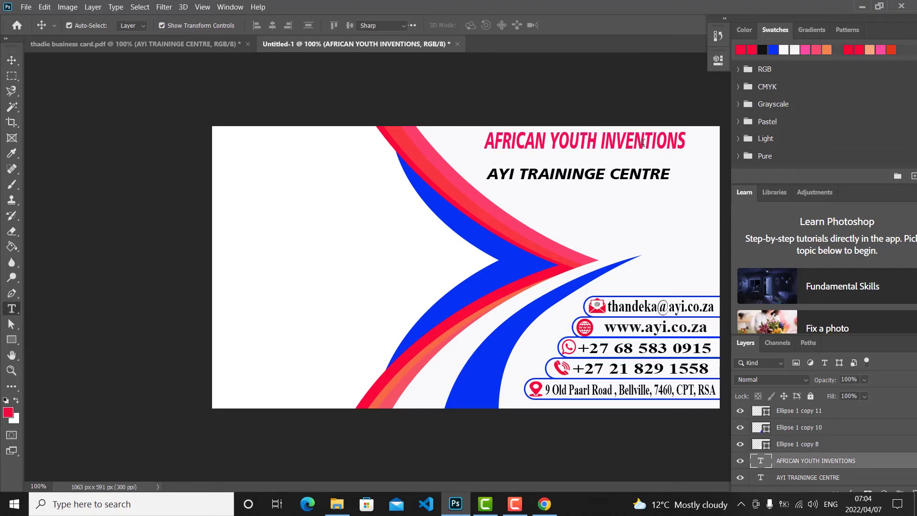
drag(487, 142, 693, 144)
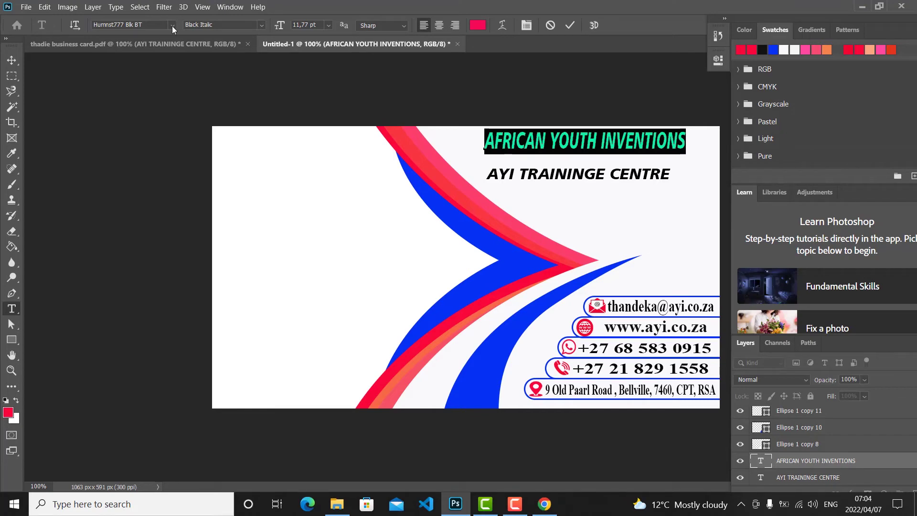
click(172, 26)
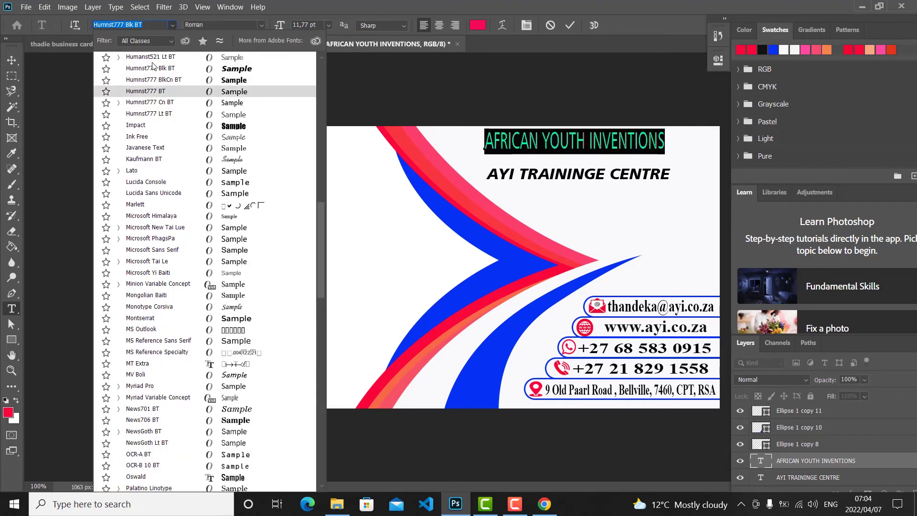
click(152, 69)
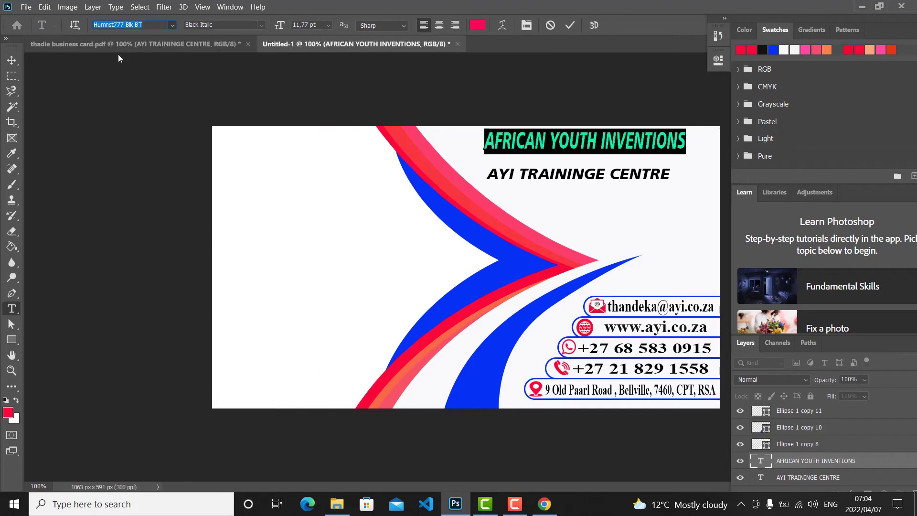
Shift the heading slightly left and move AYI TRAININGE CENTRE up beneath it.
click(7, 62)
mouse_move(626, 139)
mouse_down()
mouse_move(623, 149)
mouse_move(618, 140)
mouse_up()
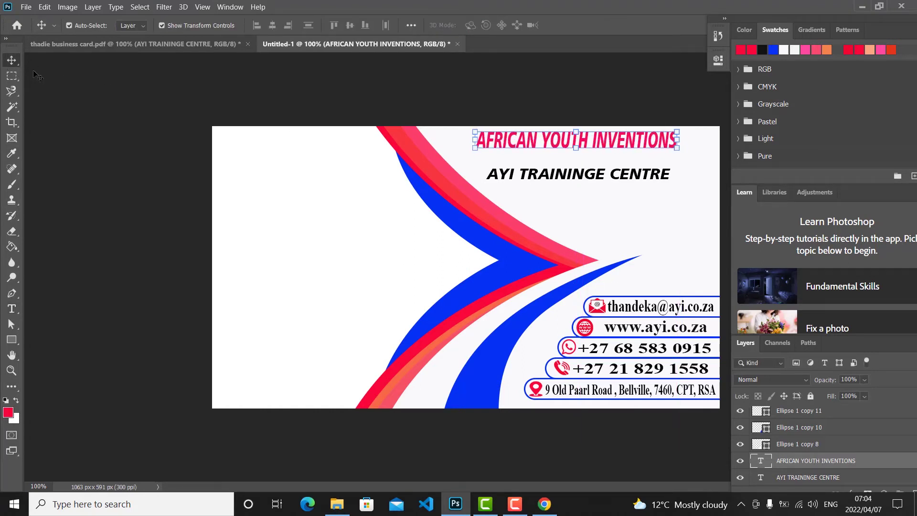
click(647, 175)
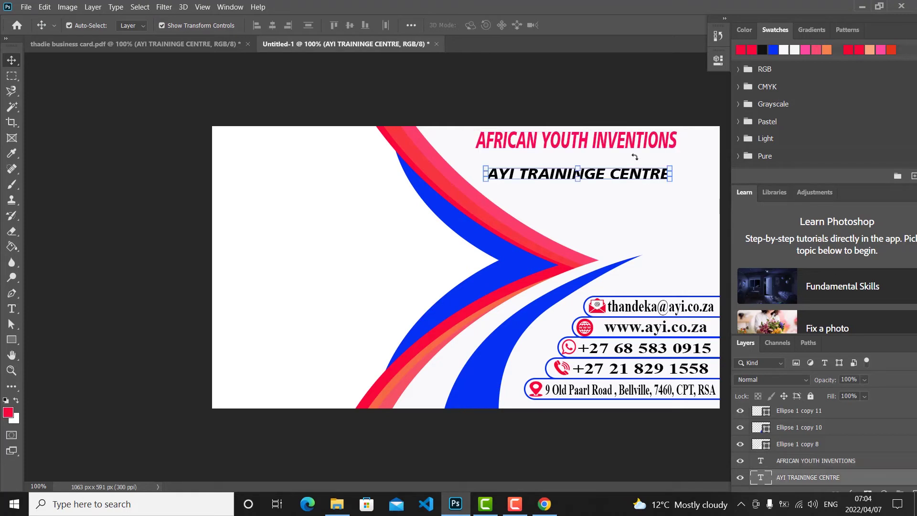
drag(617, 178, 612, 153)
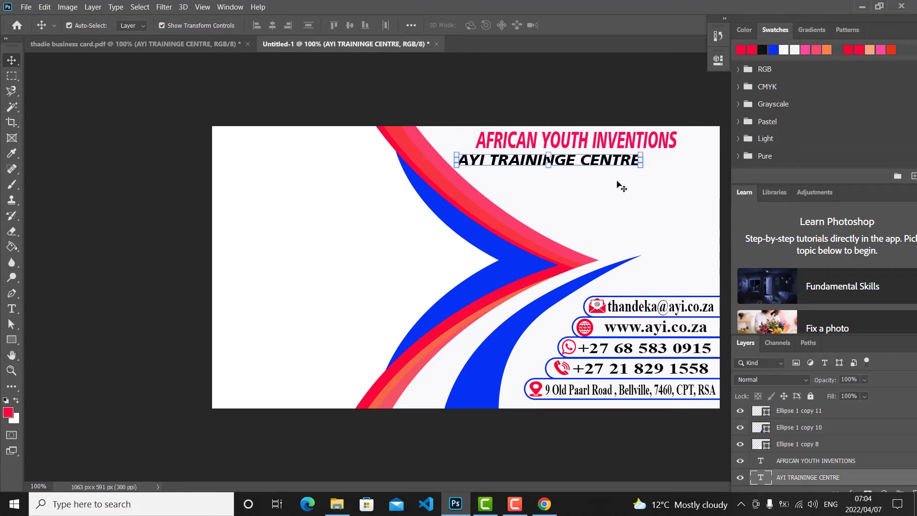
Draw a long thin rectangle bar across the card filled with black.
click(12, 341)
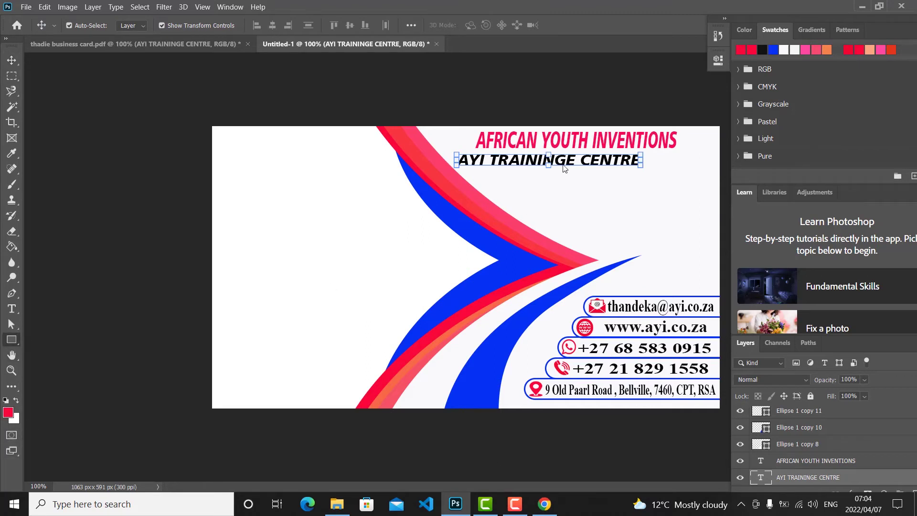
drag(262, 239, 484, 242)
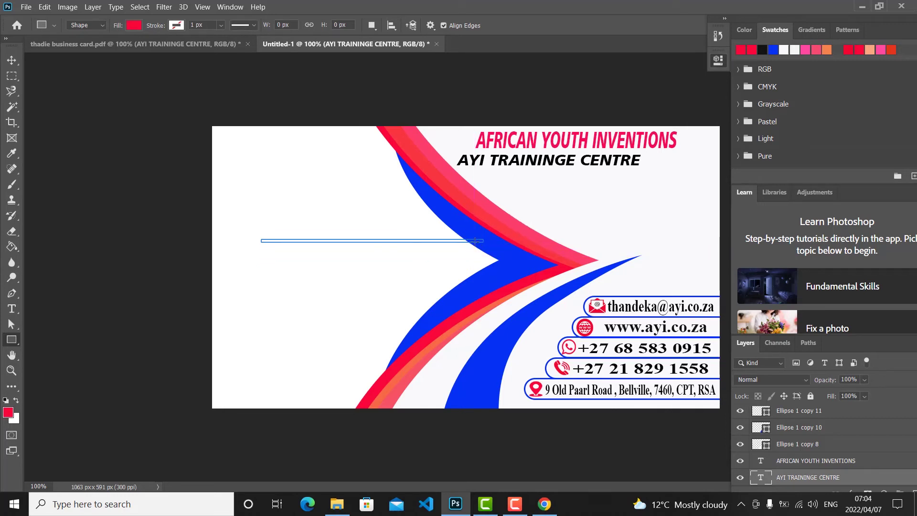
click(557, 123)
click(551, 148)
click(689, 56)
click(12, 60)
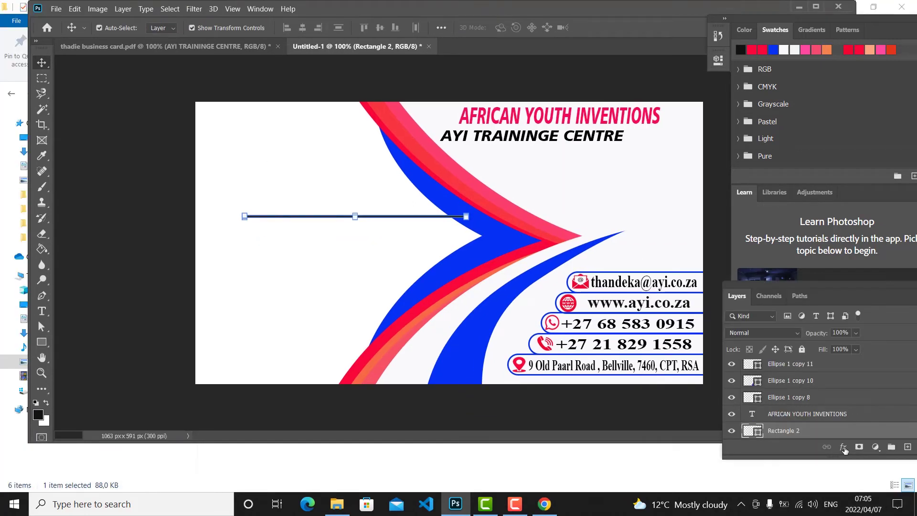
Give the bar a Bevel & Emboss of depth 209 and move it under the heading.
click(844, 449)
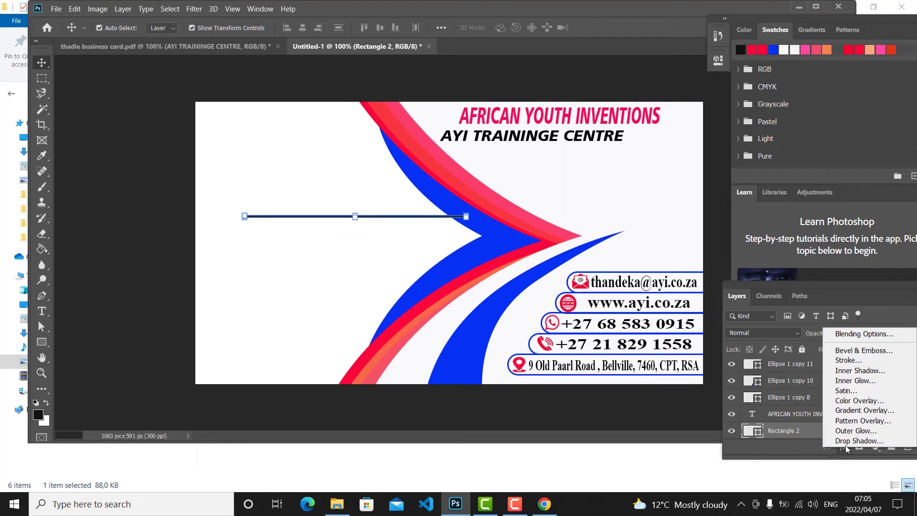
click(869, 351)
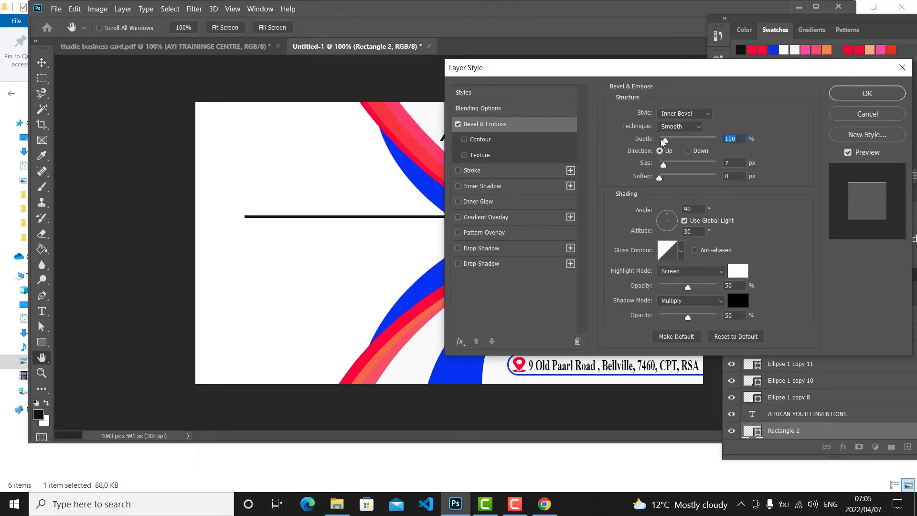
drag(665, 142, 672, 141)
click(849, 95)
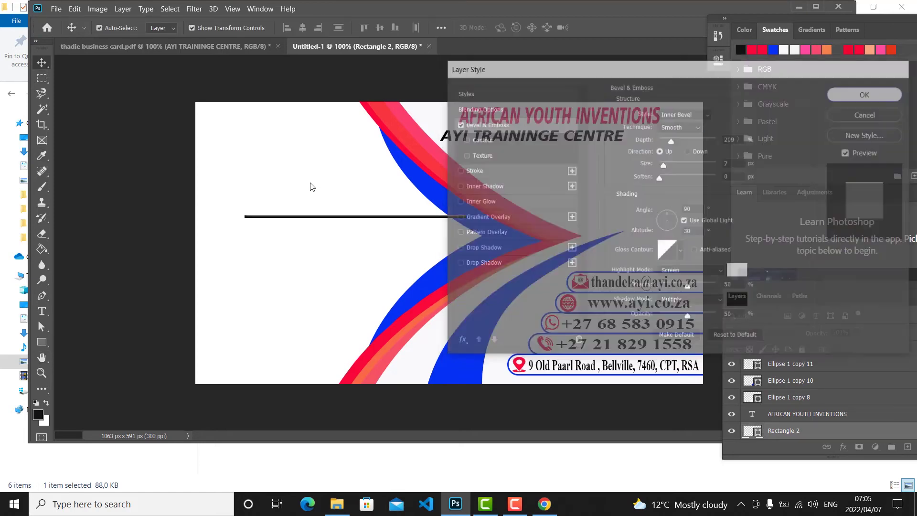
drag(324, 220, 532, 128)
drag(477, 136, 536, 136)
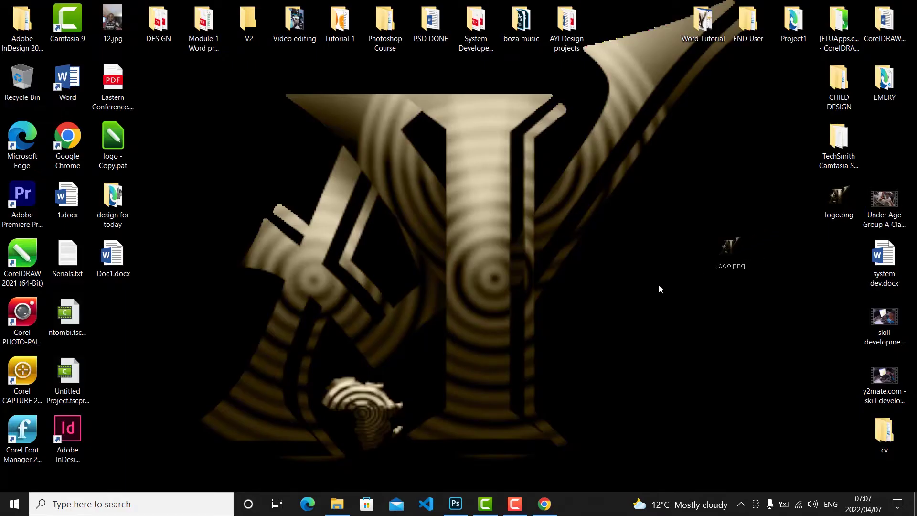
Place logo.png on the card, shrink it to about a quarter size, and set it beside the heading.
drag(658, 285, 529, 291)
drag(376, 167, 333, 196)
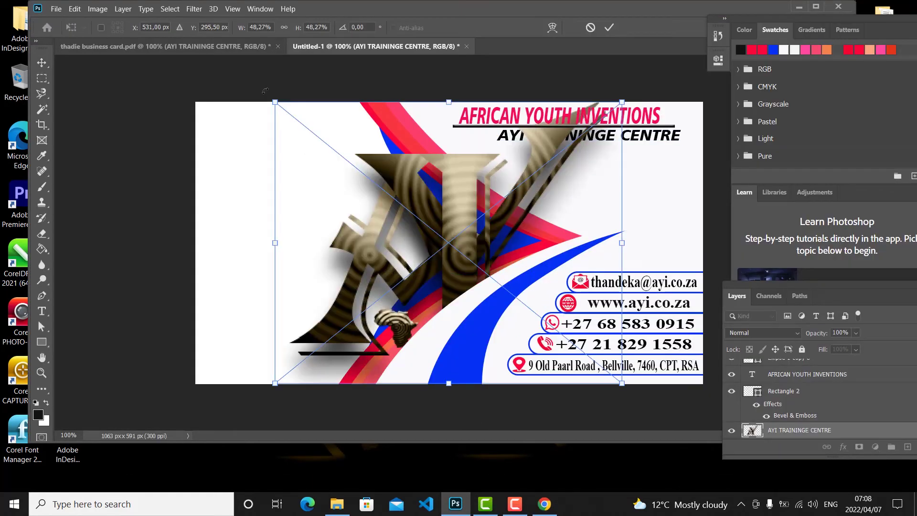
drag(274, 103, 452, 233)
key(Return)
drag(513, 264, 439, 124)
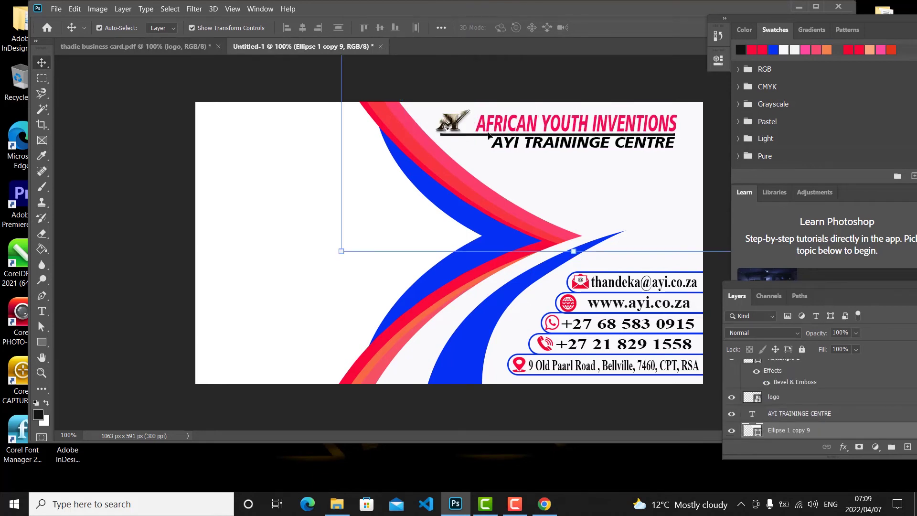
Make the heading underline blue and bring in the Skill Development and ALL ABOUT COMPUTER TRAINING texts.
click(488, 134)
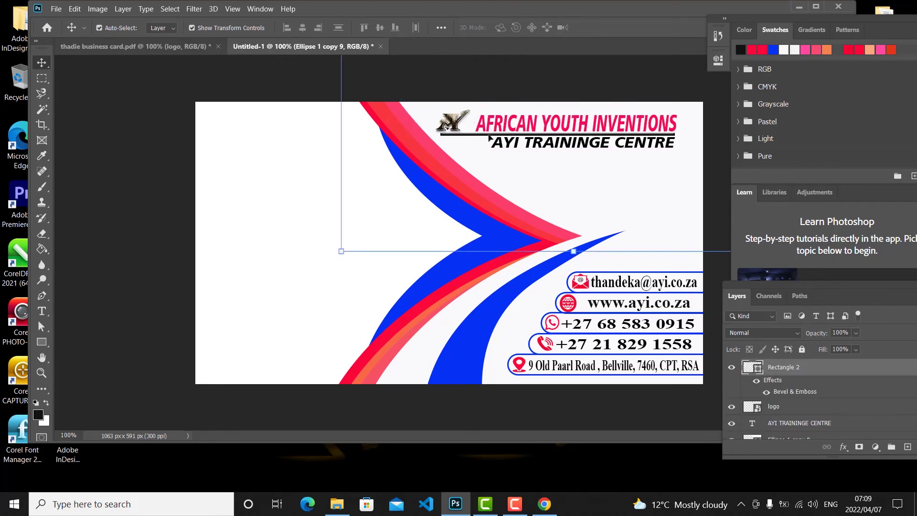
click(777, 49)
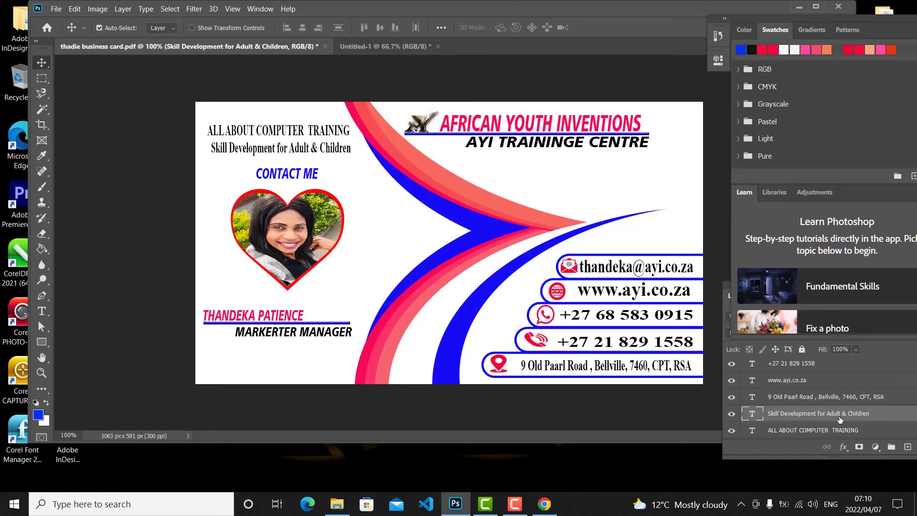
drag(840, 420, 367, 190)
click(811, 427)
drag(811, 427, 364, 169)
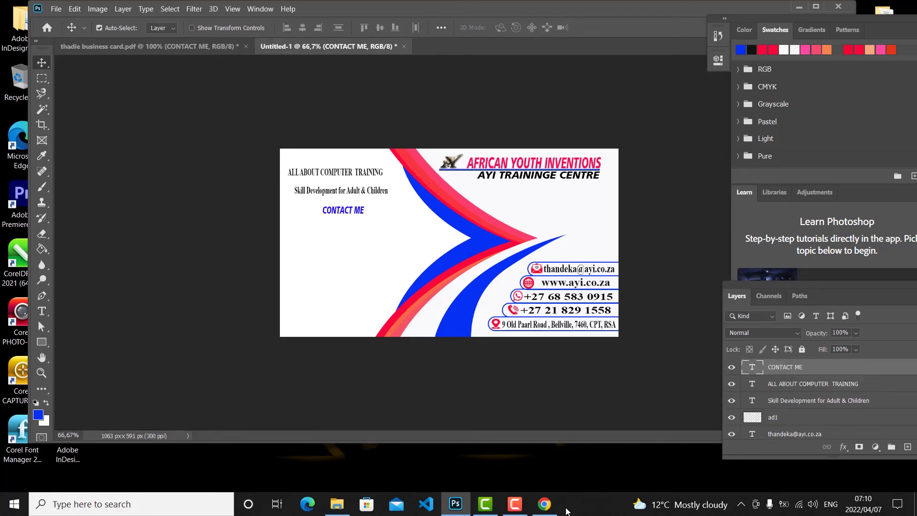
key(ctrl+1)
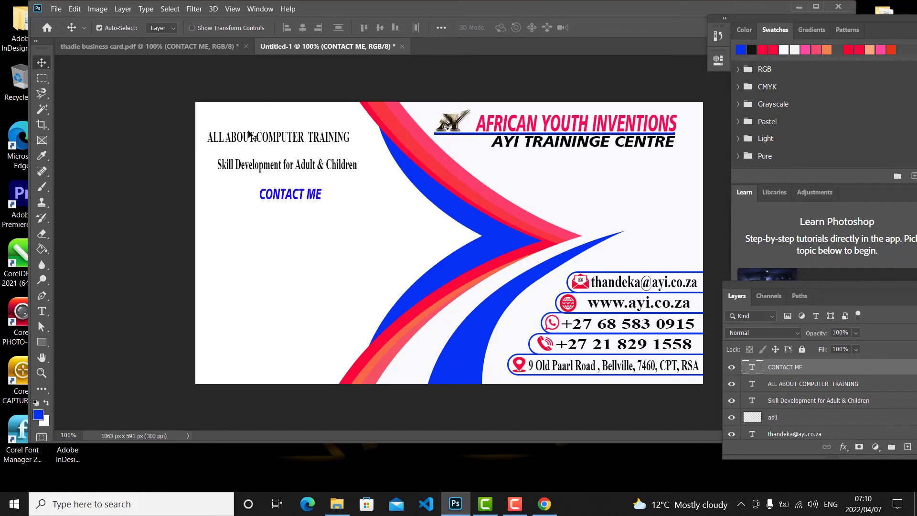
key(ctrl+alt+a)
click(41, 311)
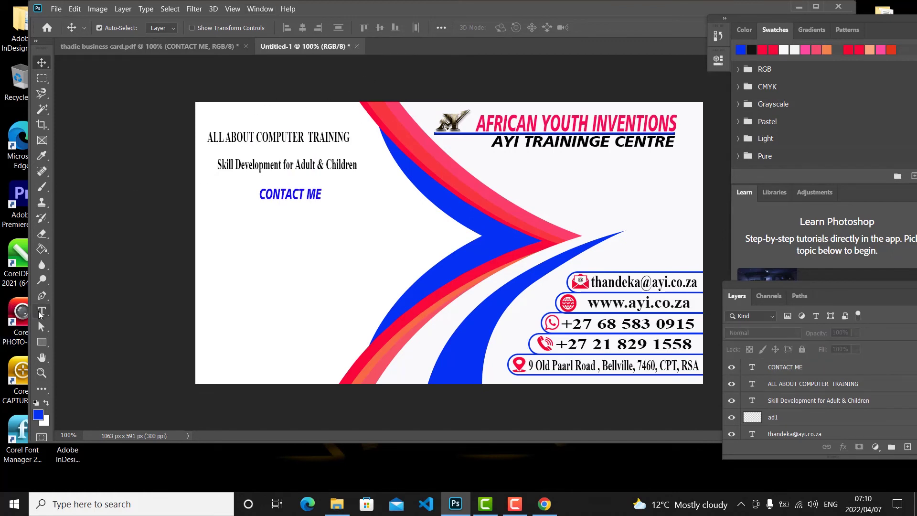
click(243, 251)
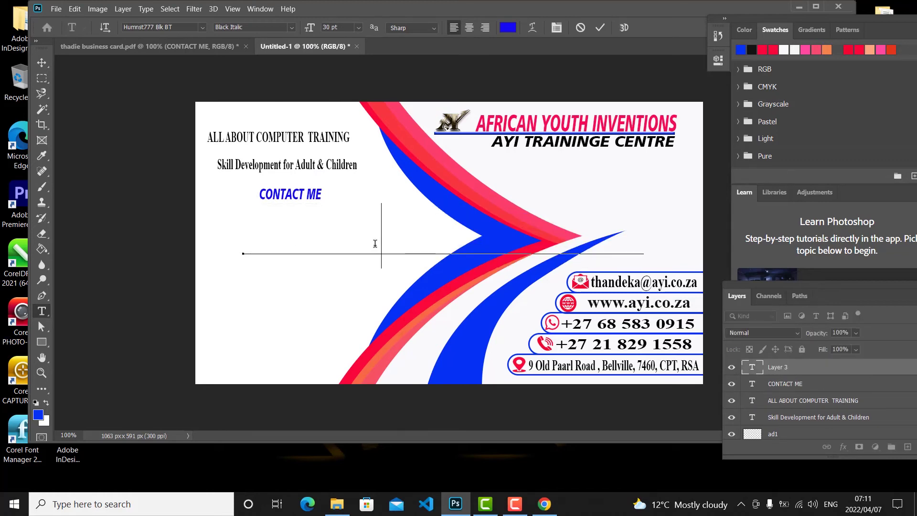
text(DDDDD)
drag(347, 241, 252, 238)
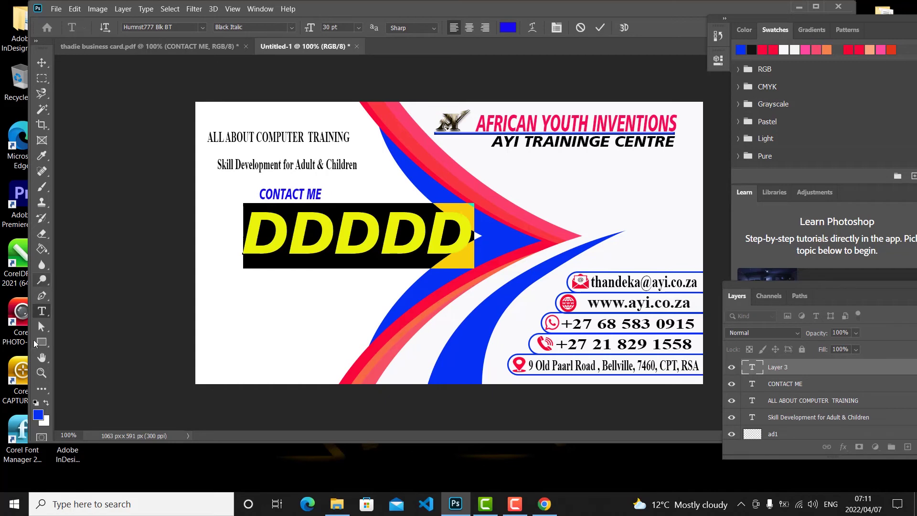
click(38, 414)
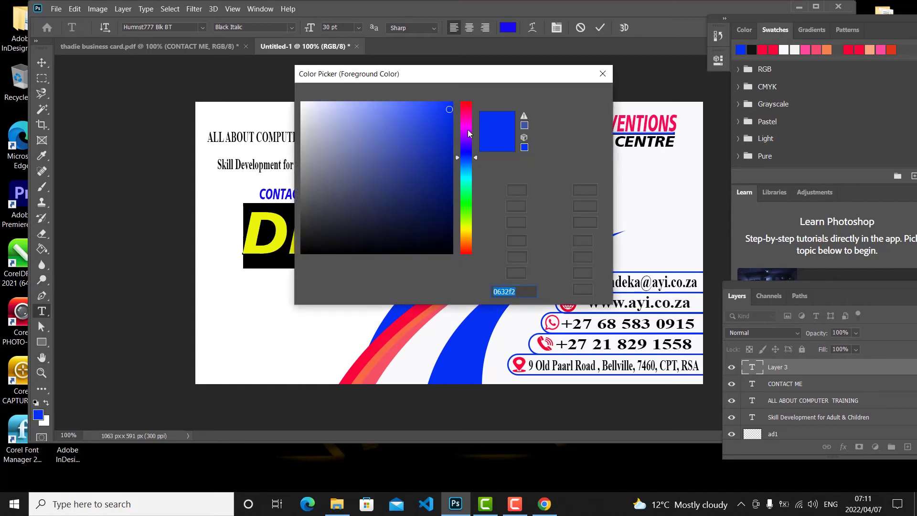
click(603, 75)
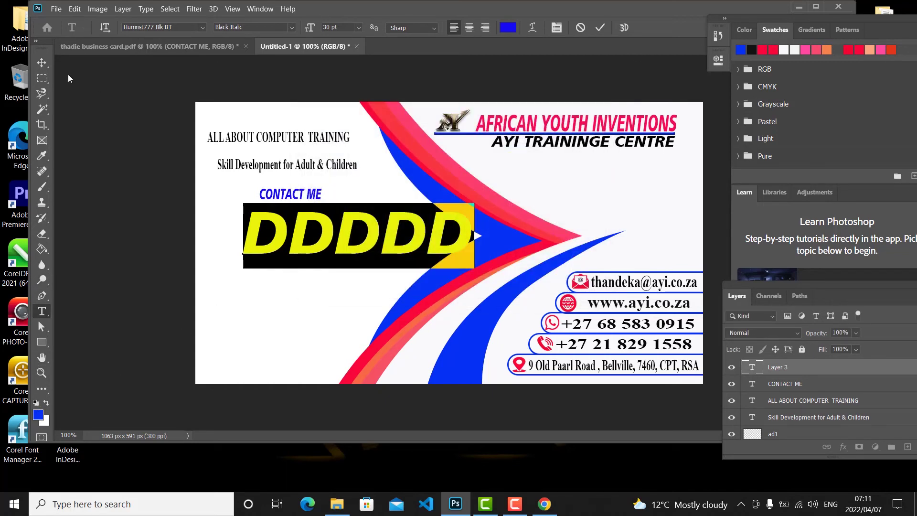
click(204, 27)
text(TIM)
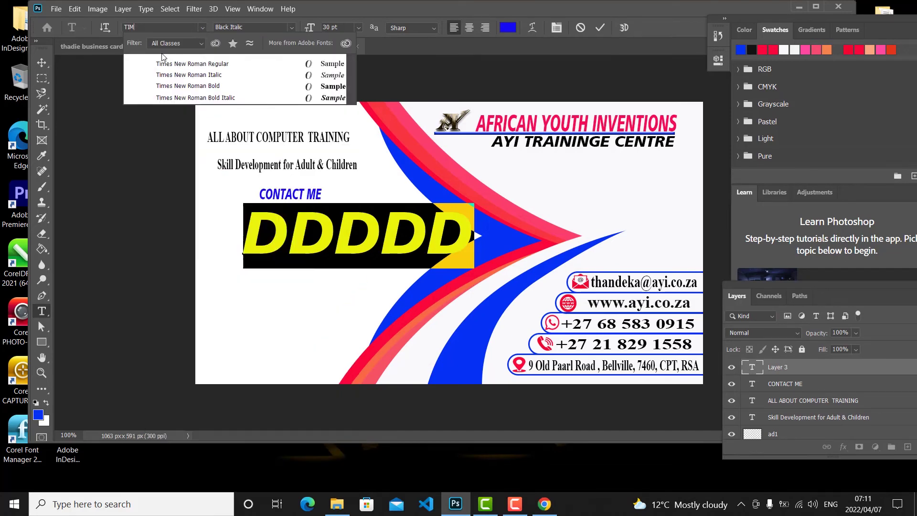
key(Return)
click(41, 62)
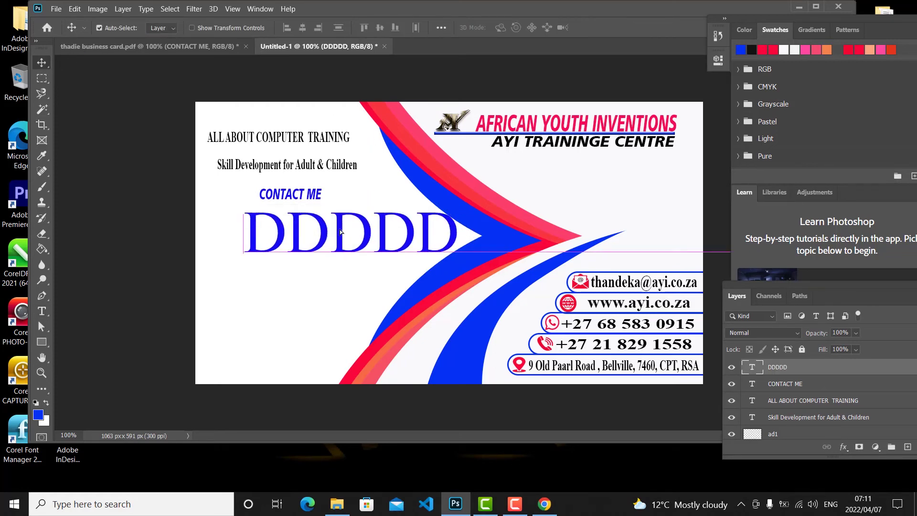
click(318, 196)
Undo the test DDDDD text, then stack both tagline lines tightly with CONTACT ME just beneath.
key(ctrl+z)
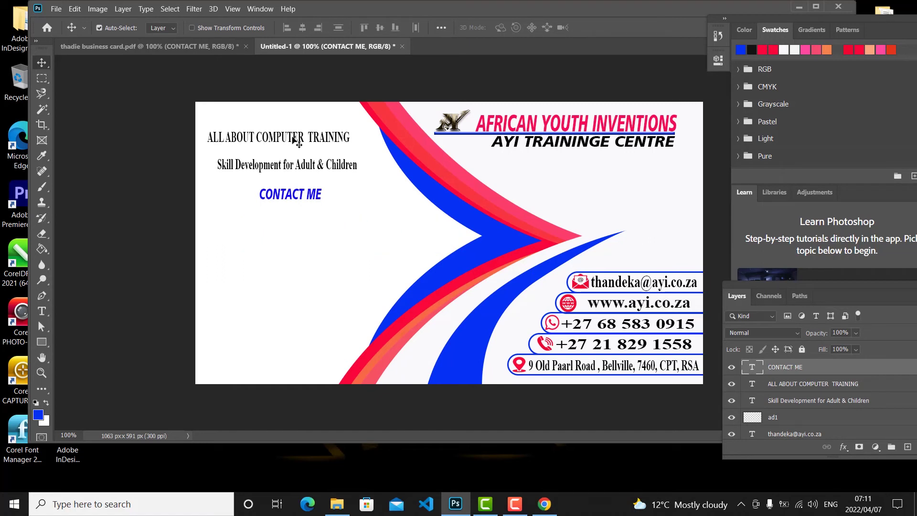
drag(291, 143, 304, 145)
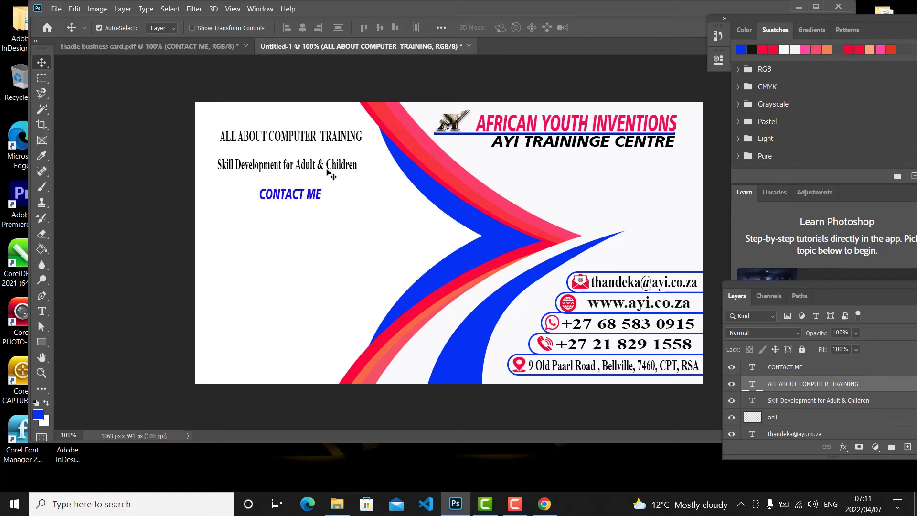
drag(323, 167, 325, 153)
drag(294, 198, 287, 186)
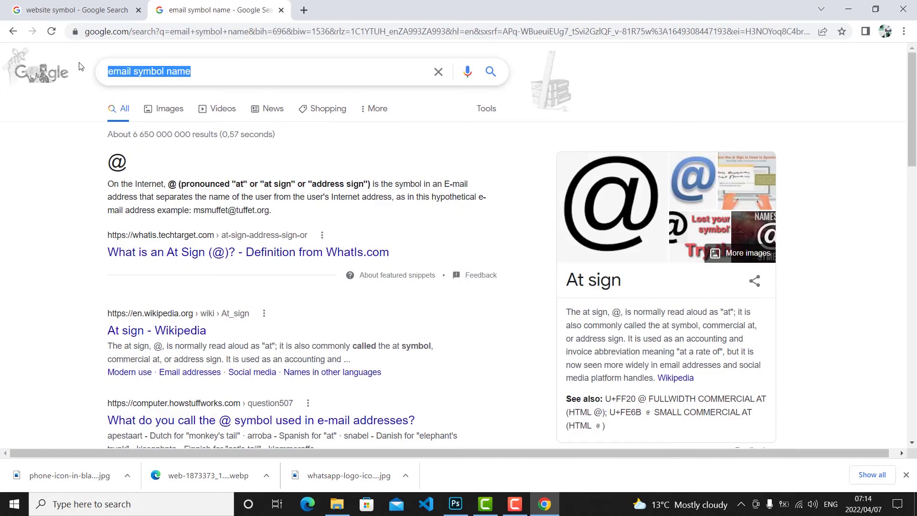
Search Google Images for LOVE SYMBOL heart graphics, then show the desktop.
key(ctrl+a)
text(LOVE)
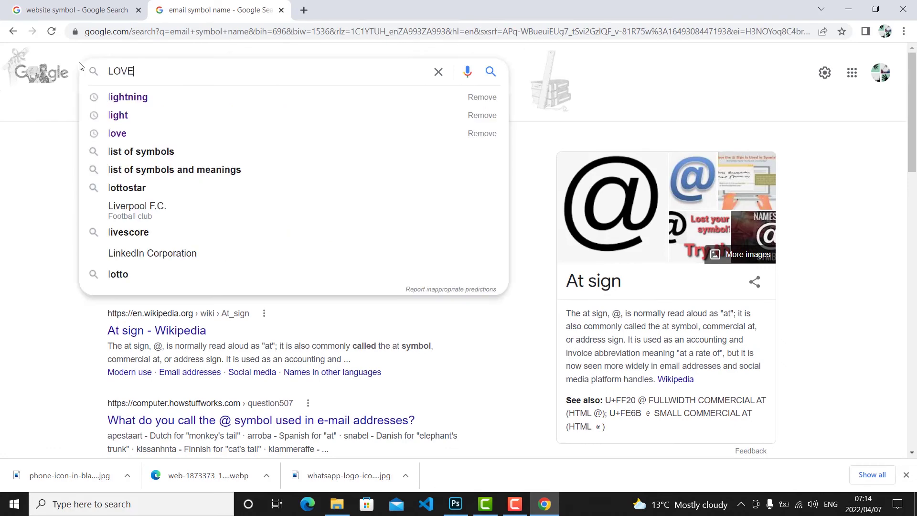
text( SY,)
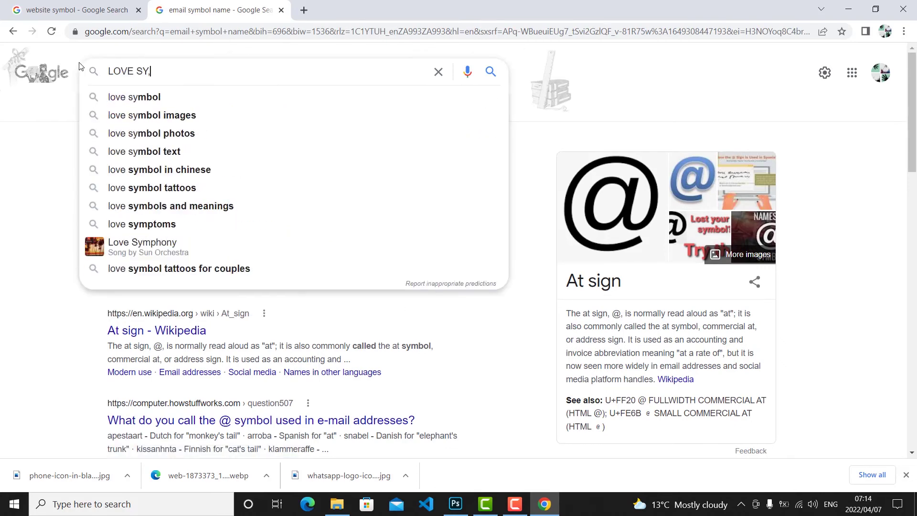
key(BackSpace)
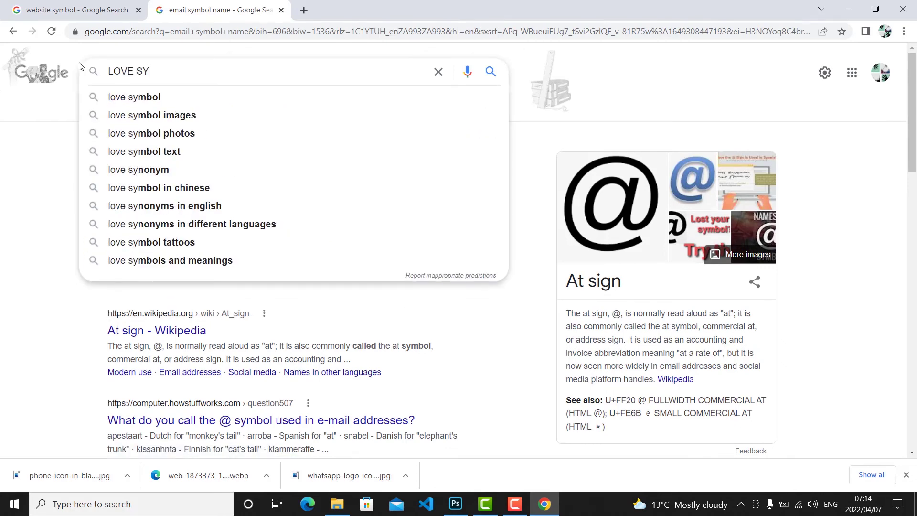
text(BOL)
key(Return)
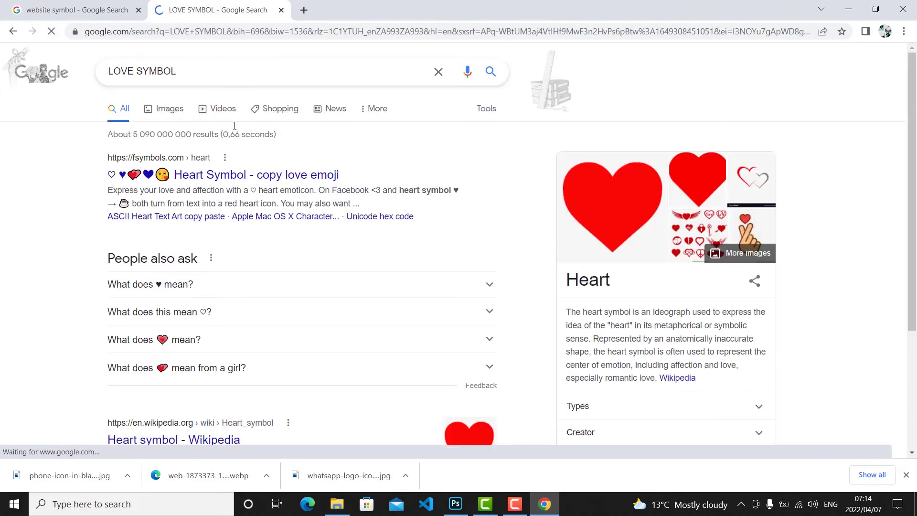
click(182, 111)
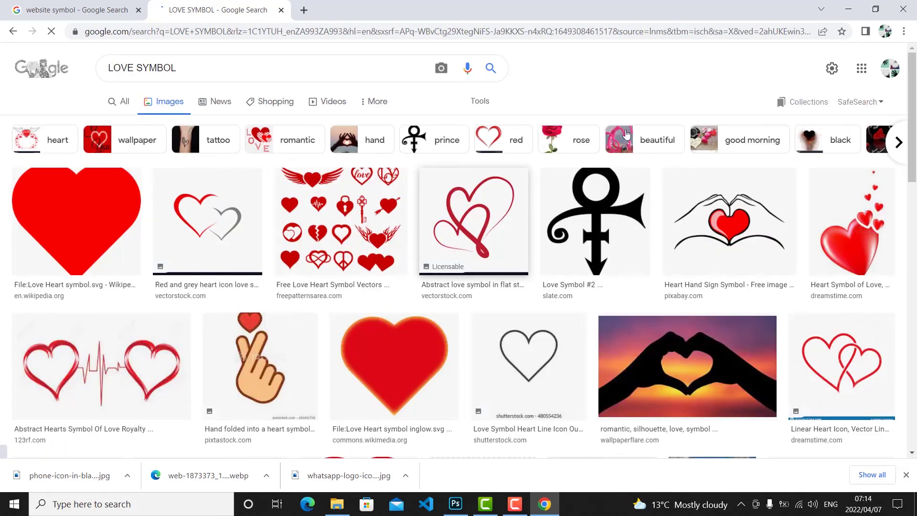
key(super+d)
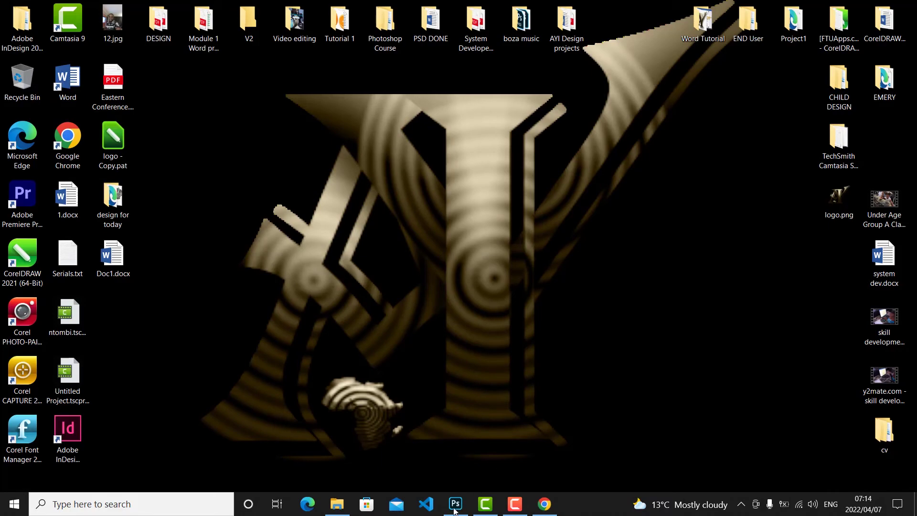
Drag LOVE.png from the symbol folder onto the card and shrink it to a small heart below CONTACT ME.
click(334, 506)
click(423, 154)
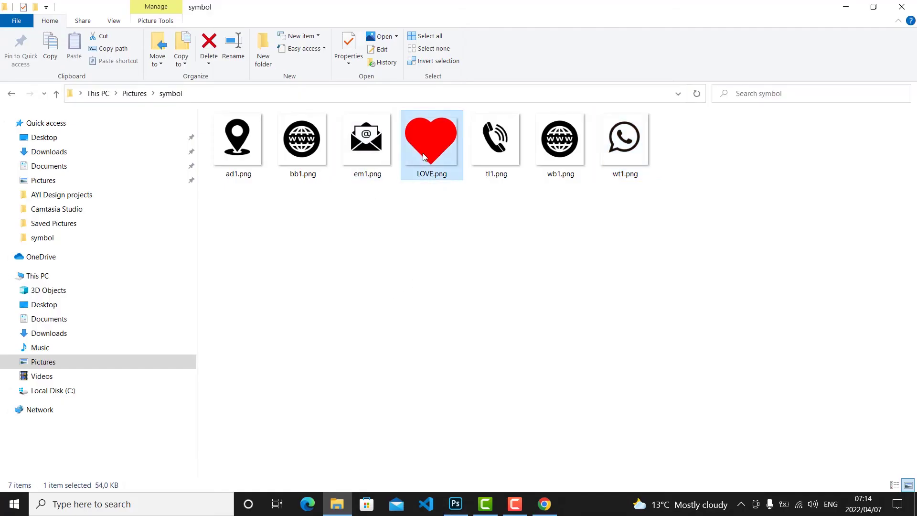
drag(454, 506, 278, 275)
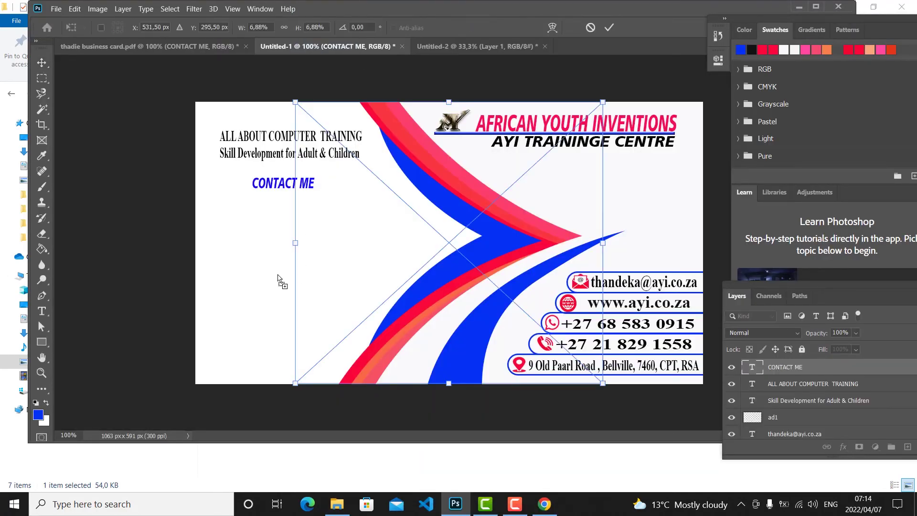
drag(345, 174, 248, 221)
key(ctrl+z)
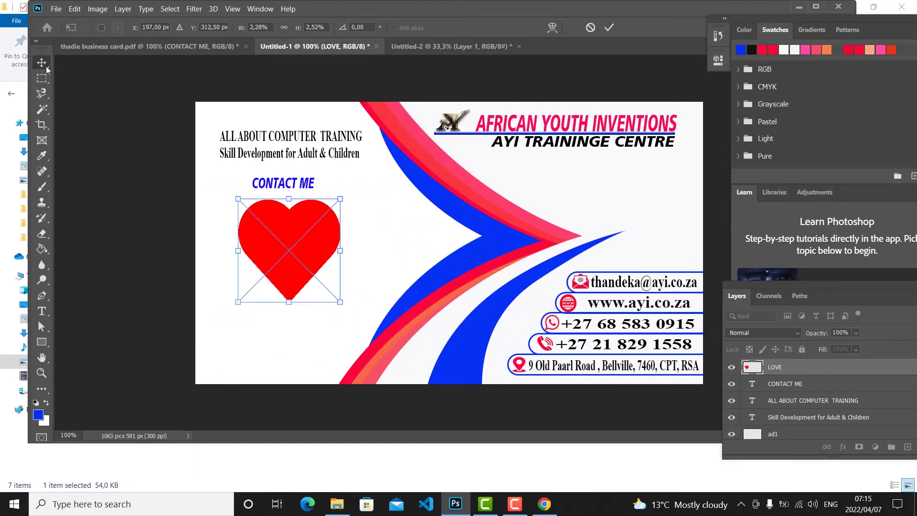
Confirm the heart's size and duplicate the LOVE layer as LOVE copy.
key(Return)
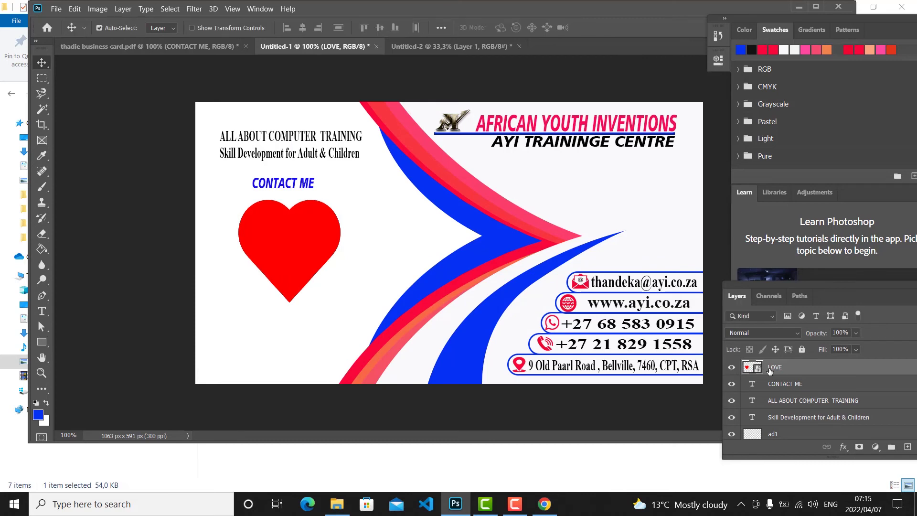
right_click(771, 369)
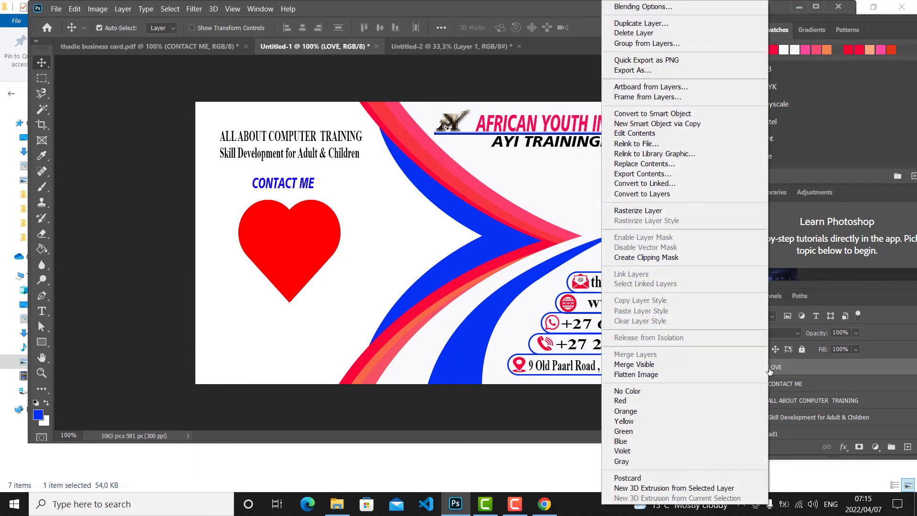
click(641, 23)
click(552, 136)
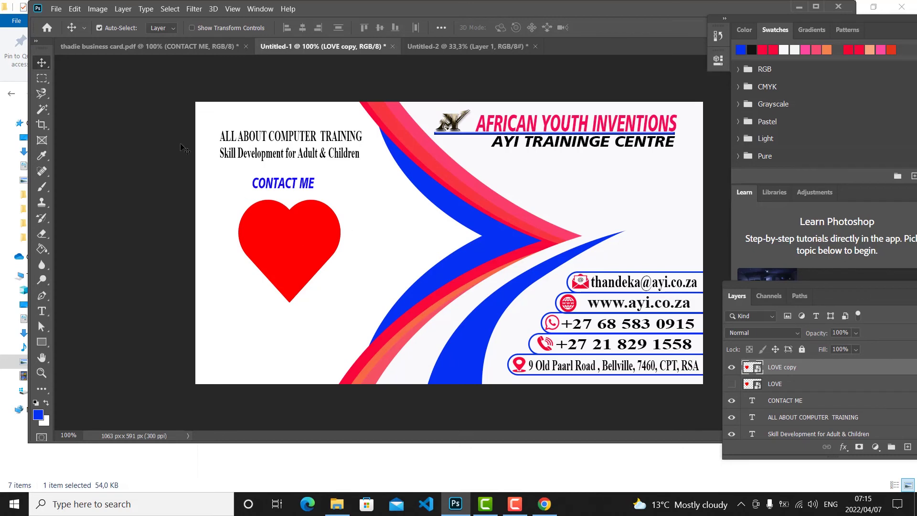
Minimize Photoshop and the symbol folder to bring up the AYI Design projects folder.
click(799, 7)
click(842, 7)
click(337, 504)
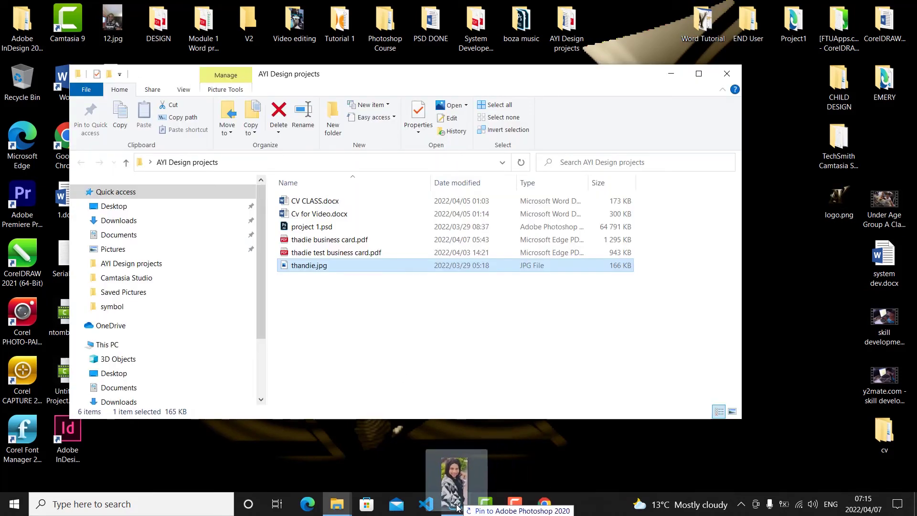
Place the portrait photo on the card and rasterize its layer.
click(456, 505)
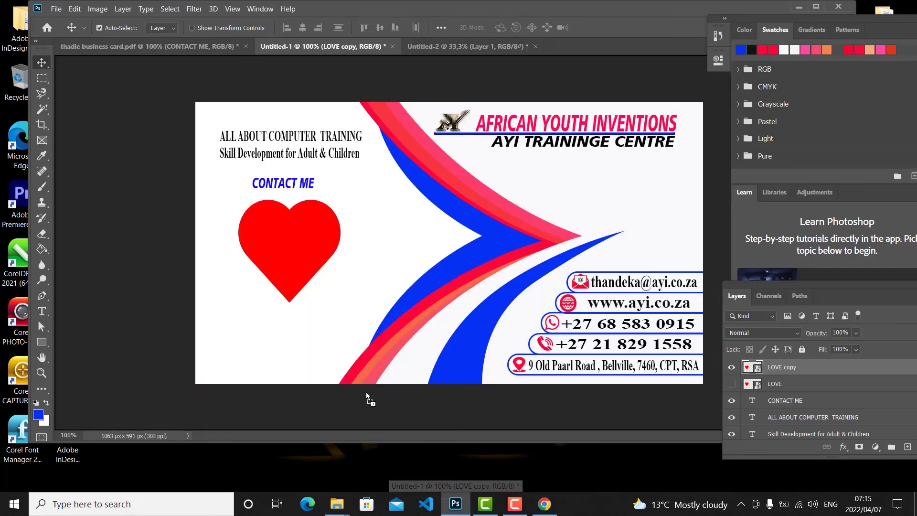
drag(305, 265, 304, 265)
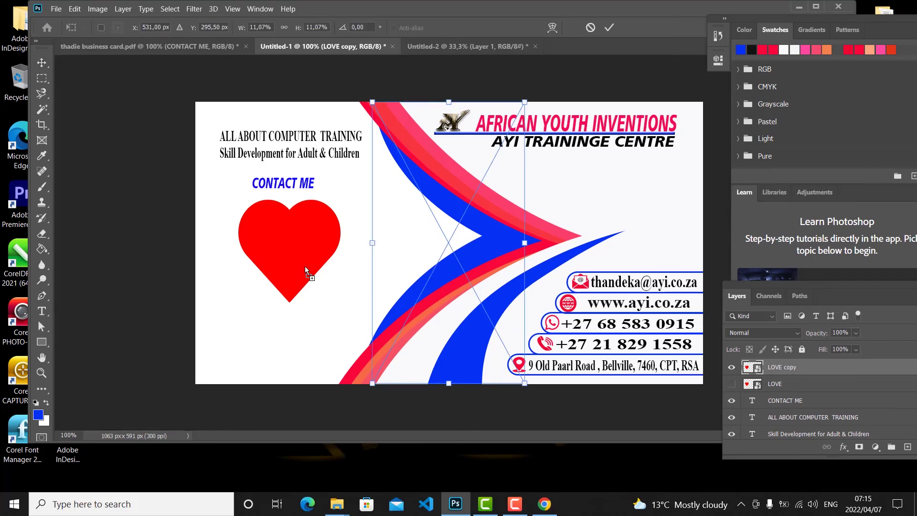
key(Return)
right_click(780, 367)
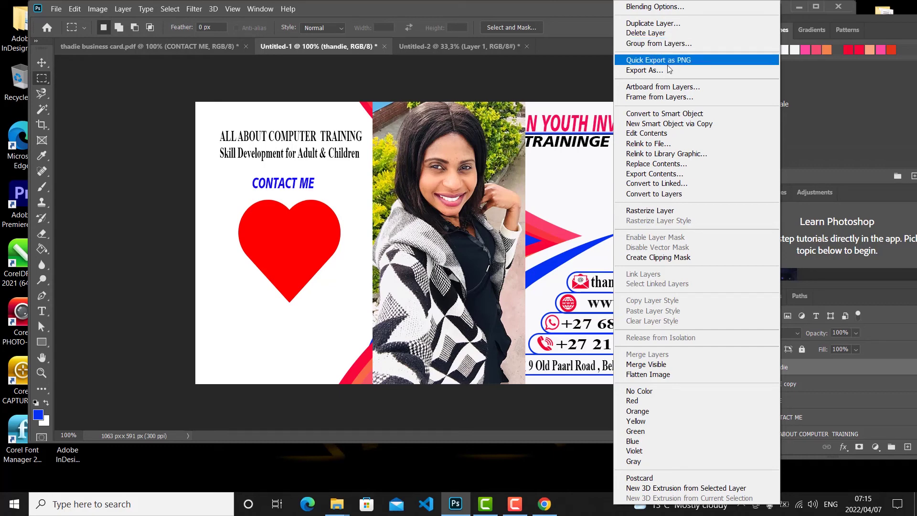
click(685, 211)
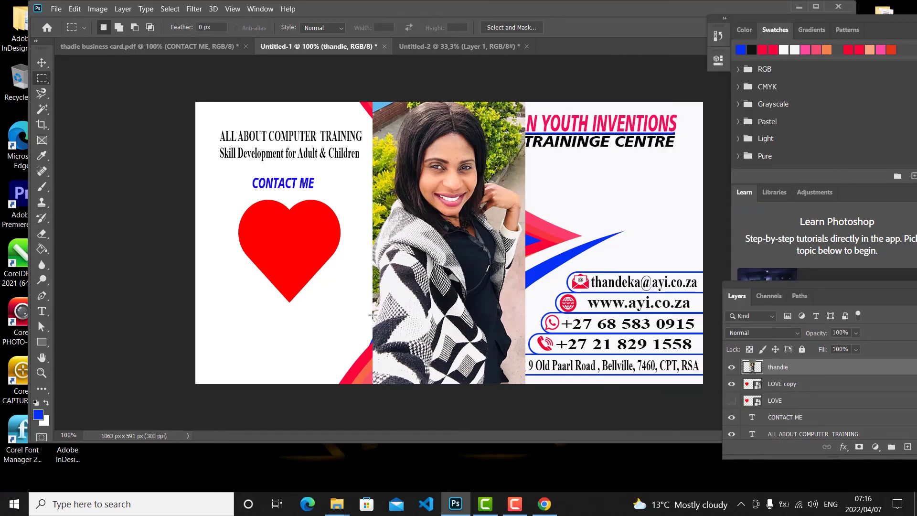
Delete the lower part of the photo to uncover the swooshes and contact bars.
drag(354, 289, 589, 451)
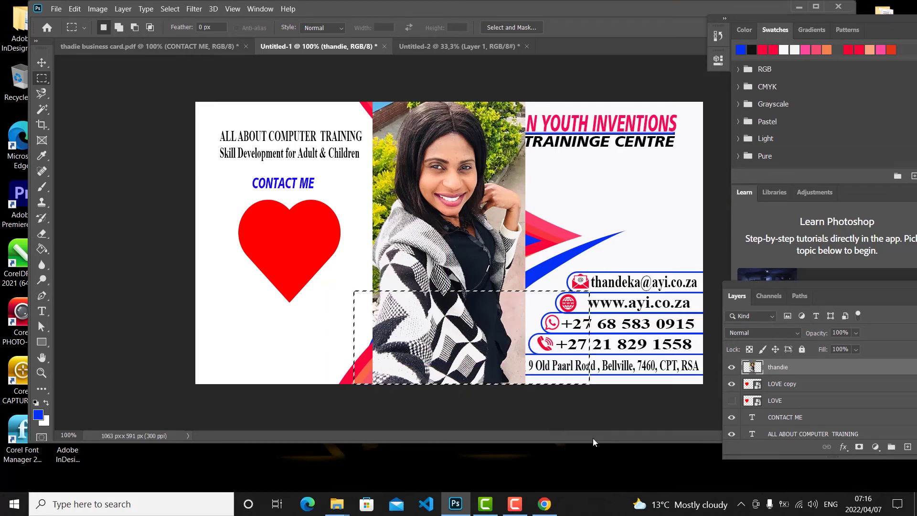
key(Delete)
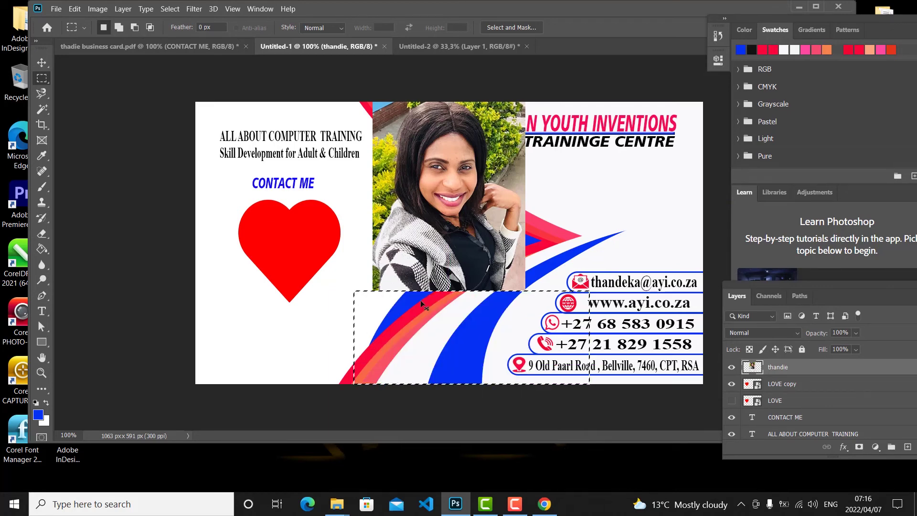
key(ctrl+d)
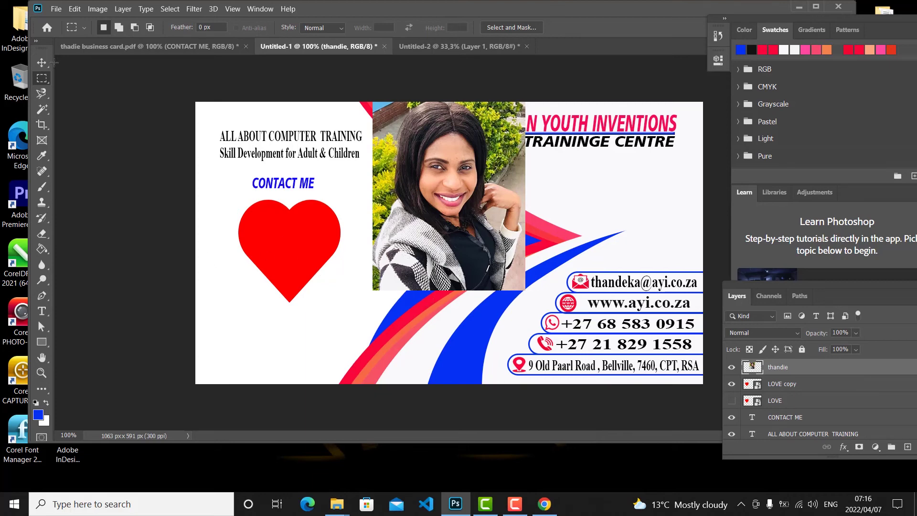
Move the portrait left, scale it to heart size, and position it just under CONTACT ME over the heart.
click(46, 62)
drag(433, 168, 287, 207)
drag(352, 132, 353, 133)
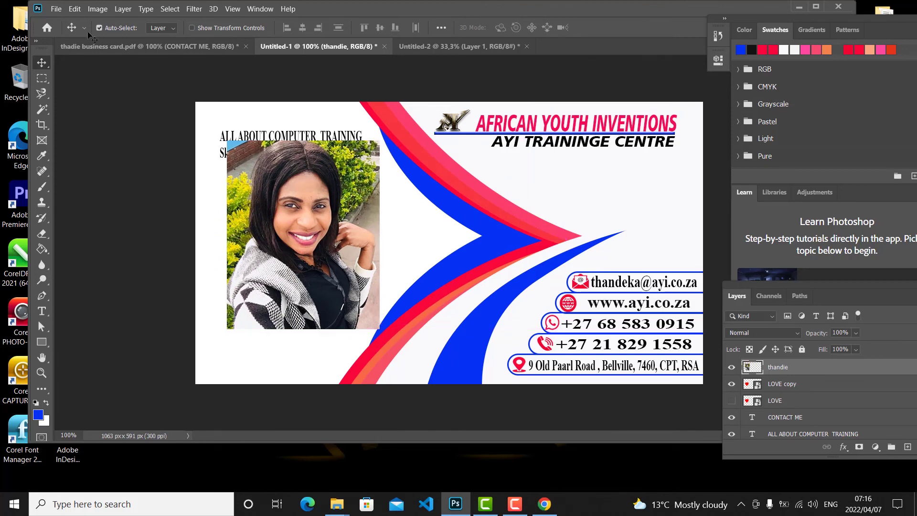
click(193, 28)
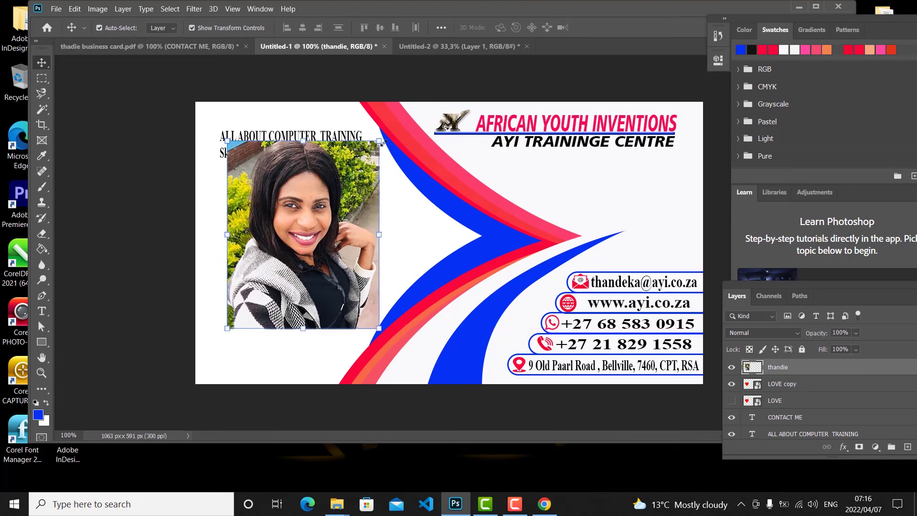
drag(380, 142, 349, 218)
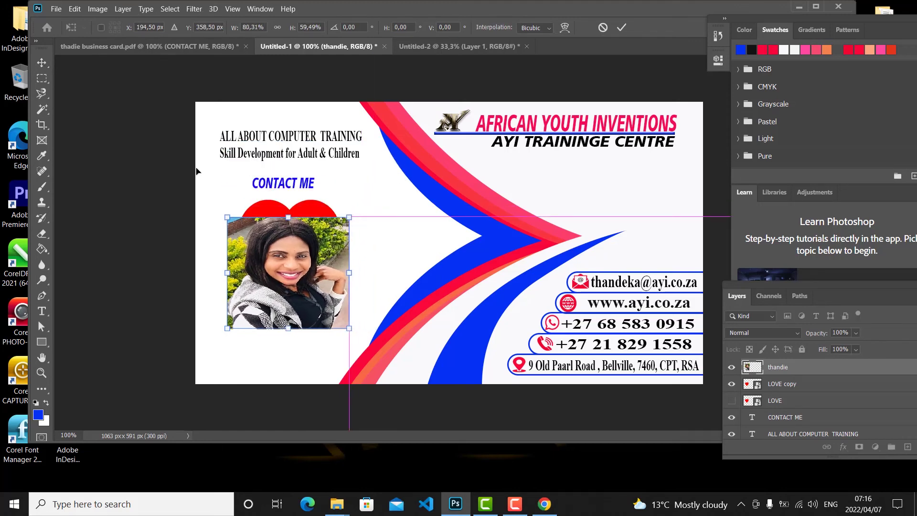
click(41, 66)
drag(301, 247, 300, 222)
key(Return)
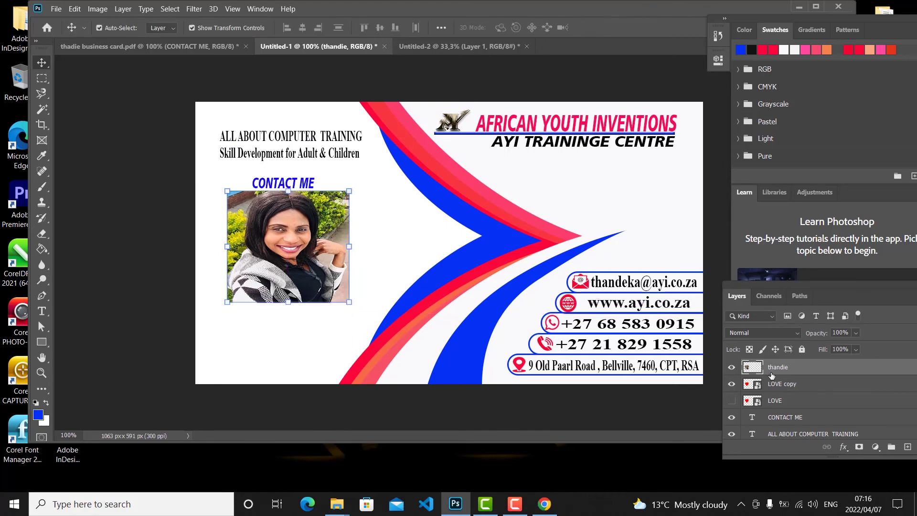
Clip the portrait to the heart shape and resize it so the face is centred inside.
right_click(782, 368)
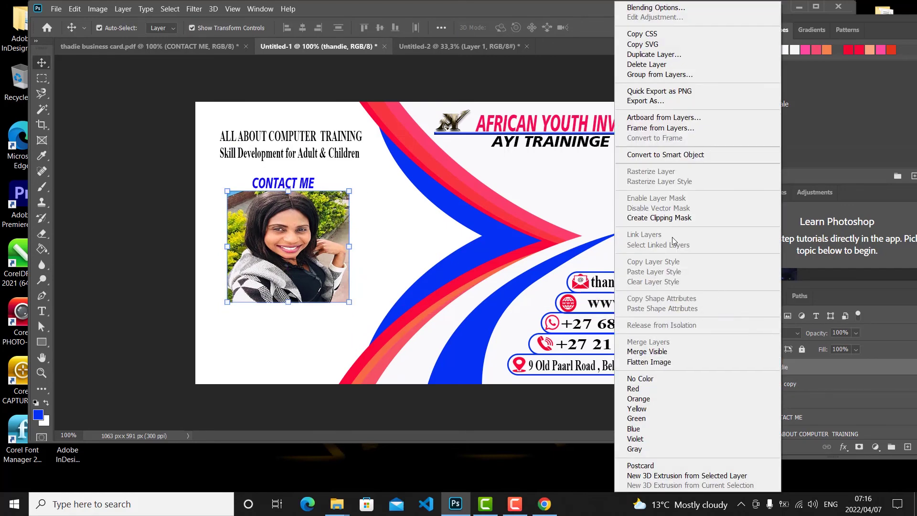
click(659, 218)
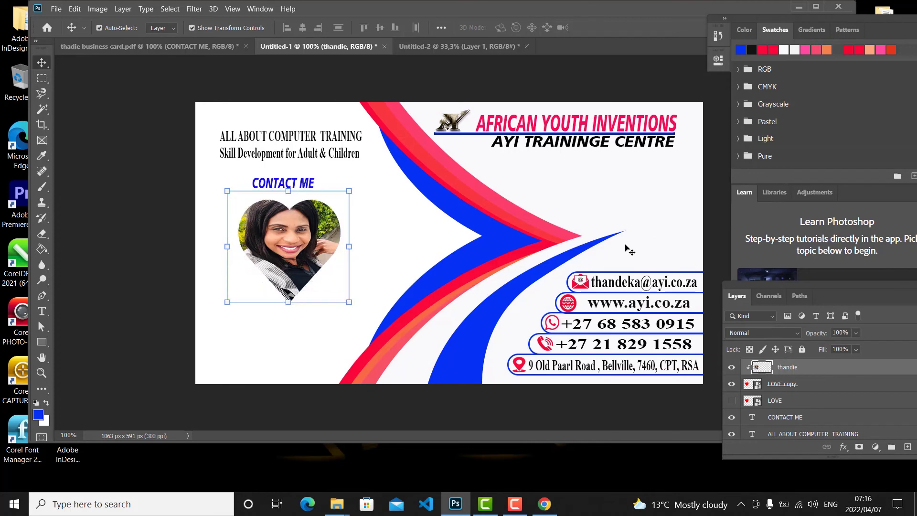
drag(350, 192, 350, 206)
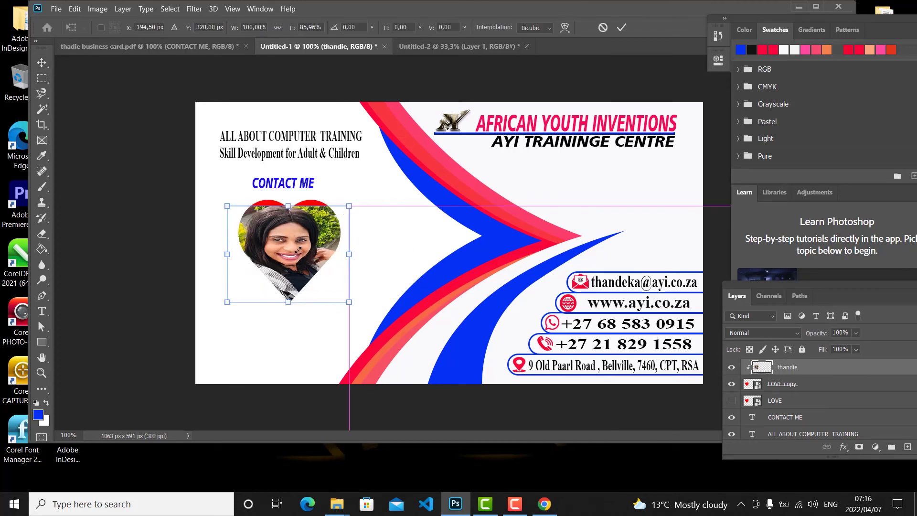
drag(297, 248, 304, 246)
drag(290, 295, 291, 302)
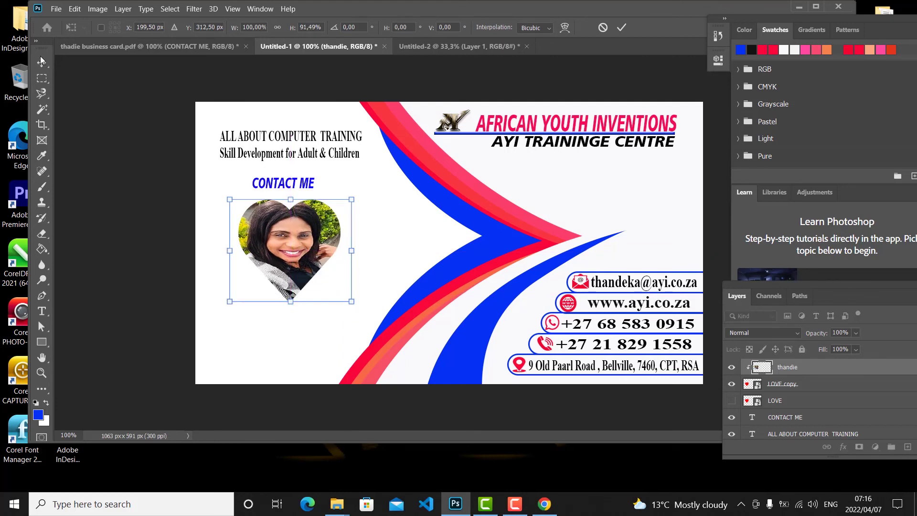
key(Return)
click(401, 192)
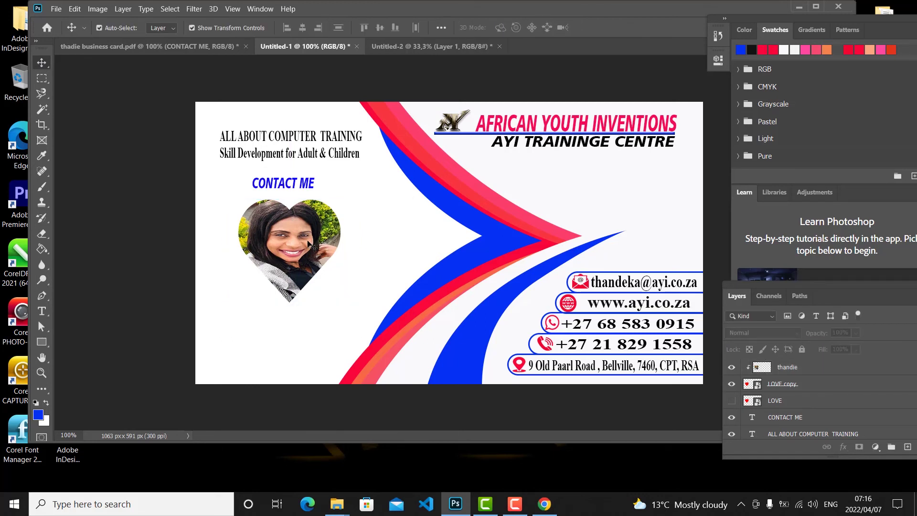
Nudge the heart photo slightly left and show the red LOVE heart behind it as a frame.
click(787, 367)
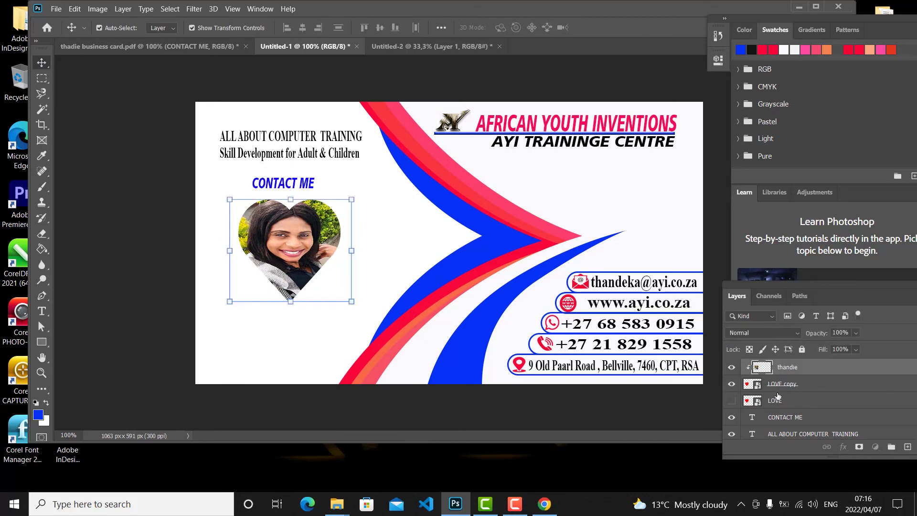
drag(305, 253, 303, 252)
click(401, 241)
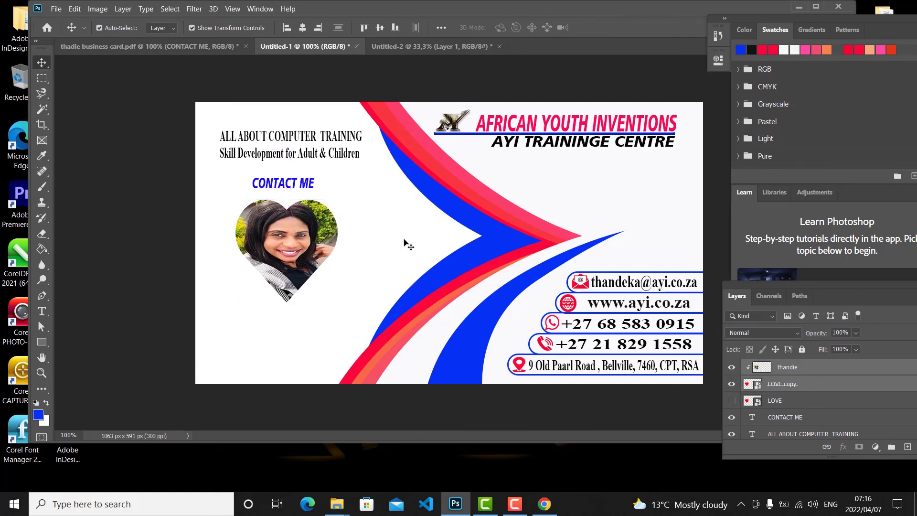
click(734, 400)
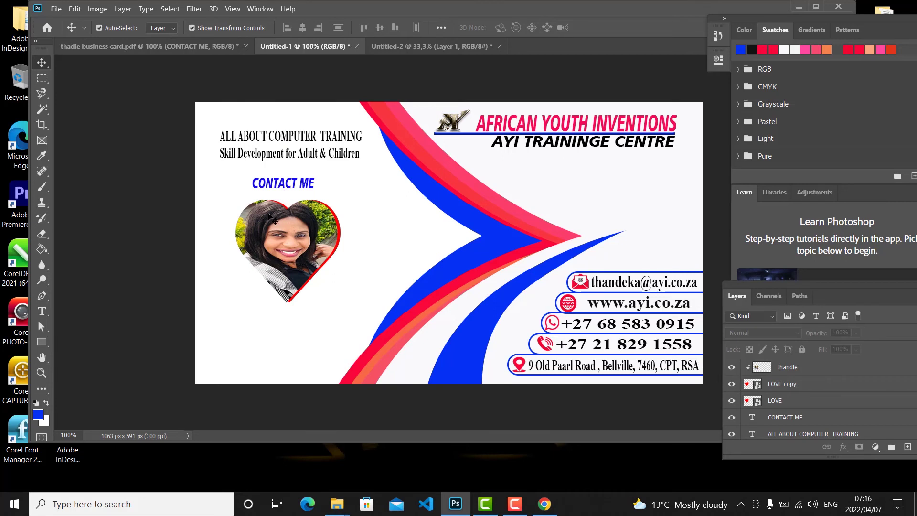